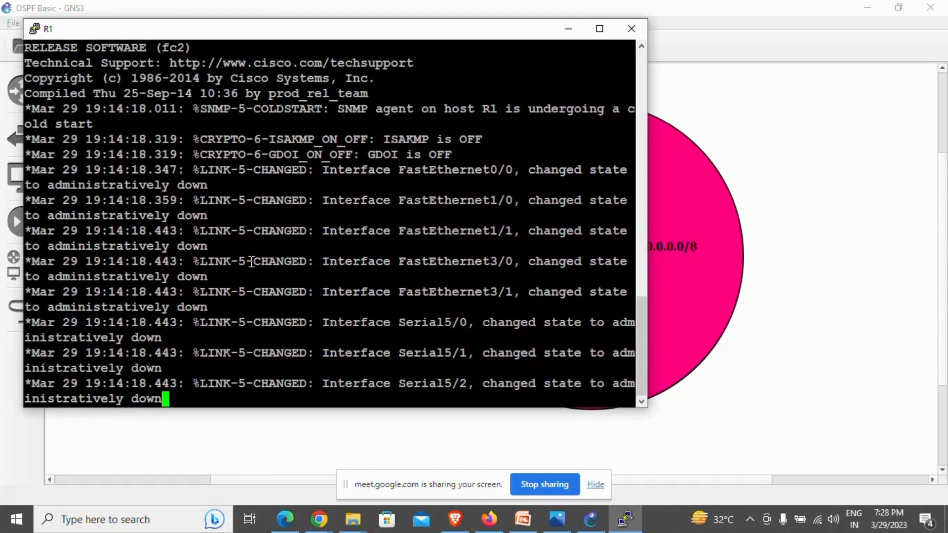
Move the R1 console window clear of the Area 0 routers and bring up the R1 command prompt
drag(392, 37, 650, 63)
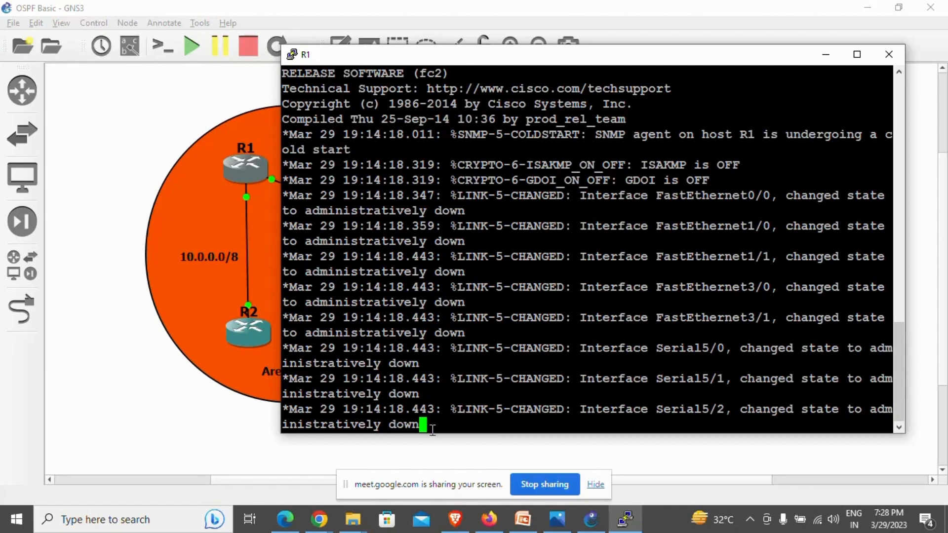
key(Return)
key(Return)
key(Return)
key(Return)
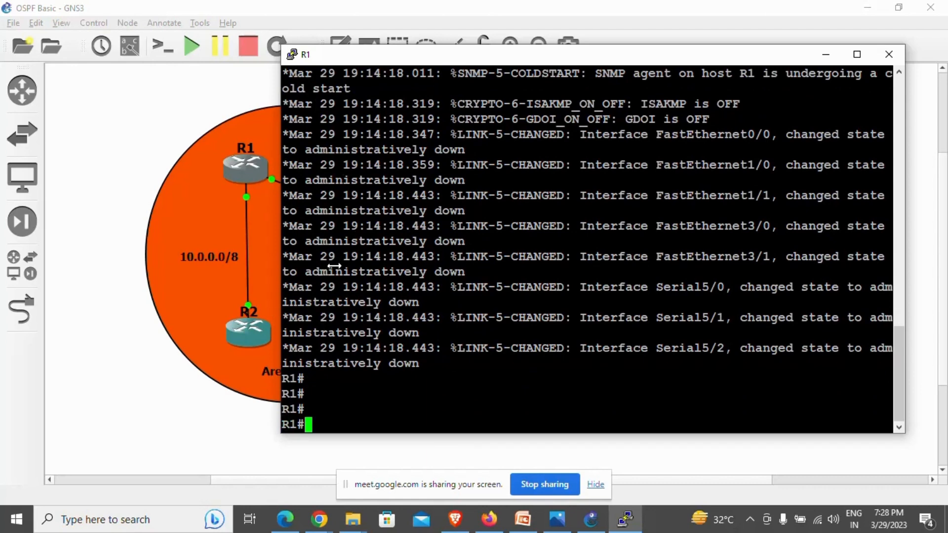
Show the interface labels on the topology, and reopen R1's console beside the R1–R2 link
click(821, 54)
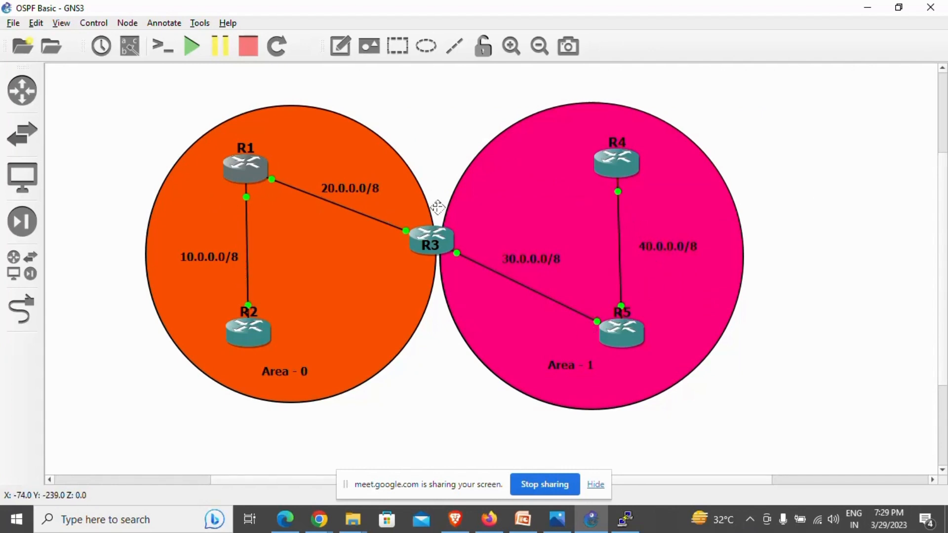
click(130, 45)
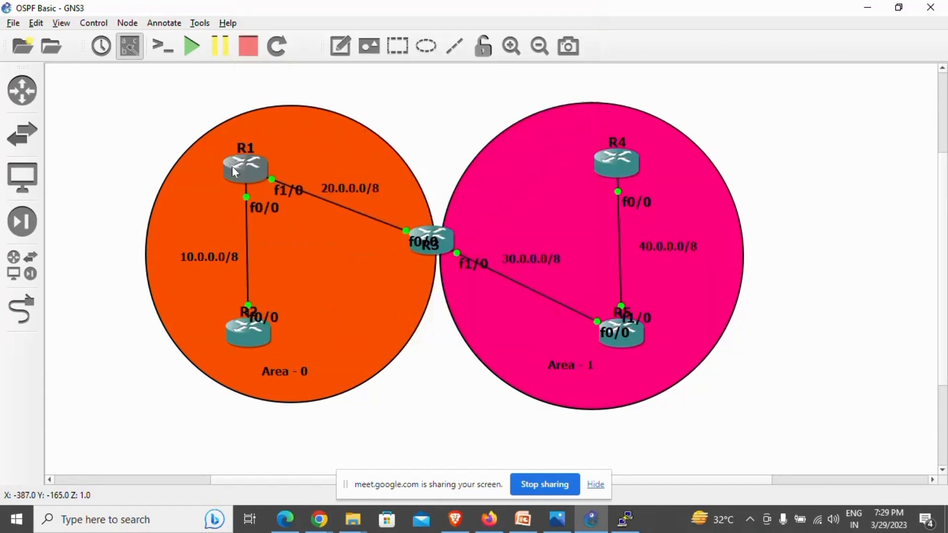
double_click(234, 167)
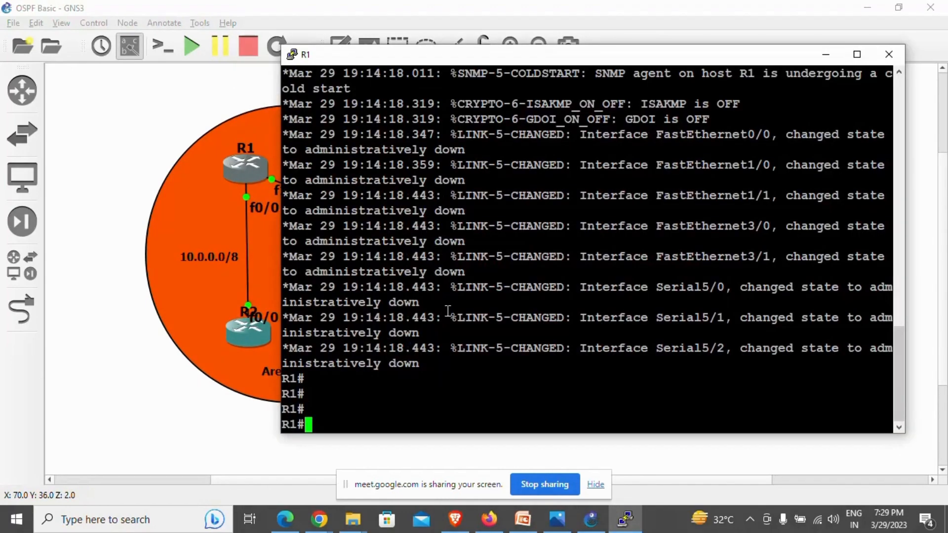
drag(562, 61, 606, 59)
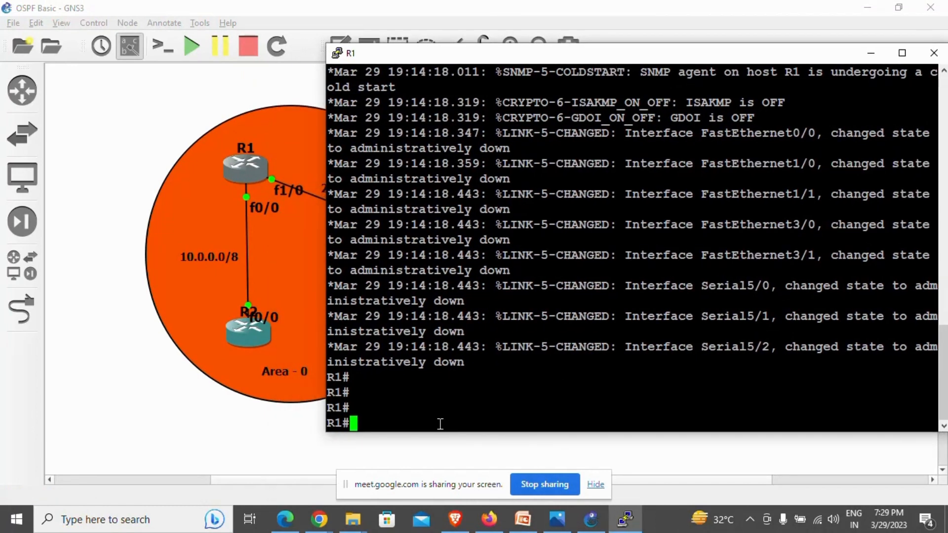
Enter global configuration mode on R1 with the configure command, accepting the default terminal source
text(CONF)
key(Tab)
key(Return)
key(Return)
key(Return)
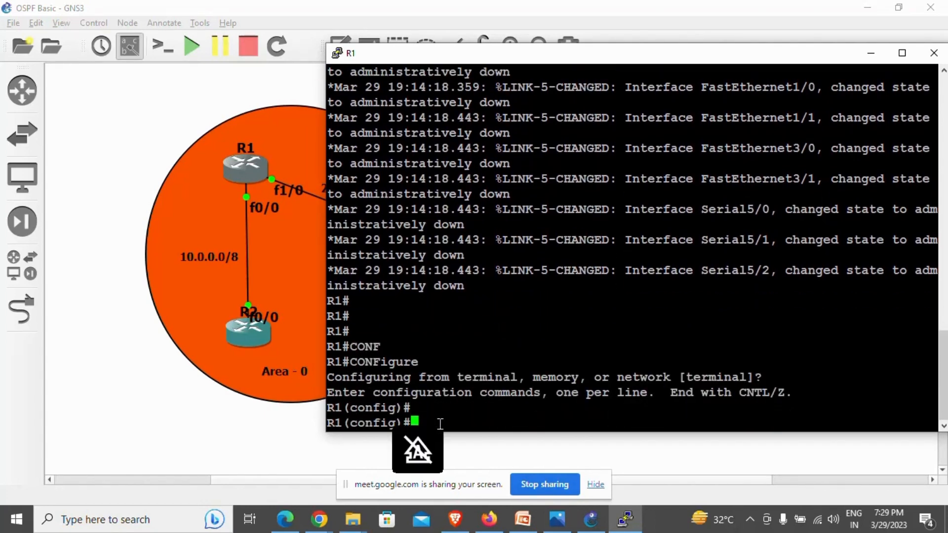
key(Return)
key(Return)
Assign IP address 10.0.0.1 with subnet mask 255.0.0.0 to R1's interface f0/0
text(inte)
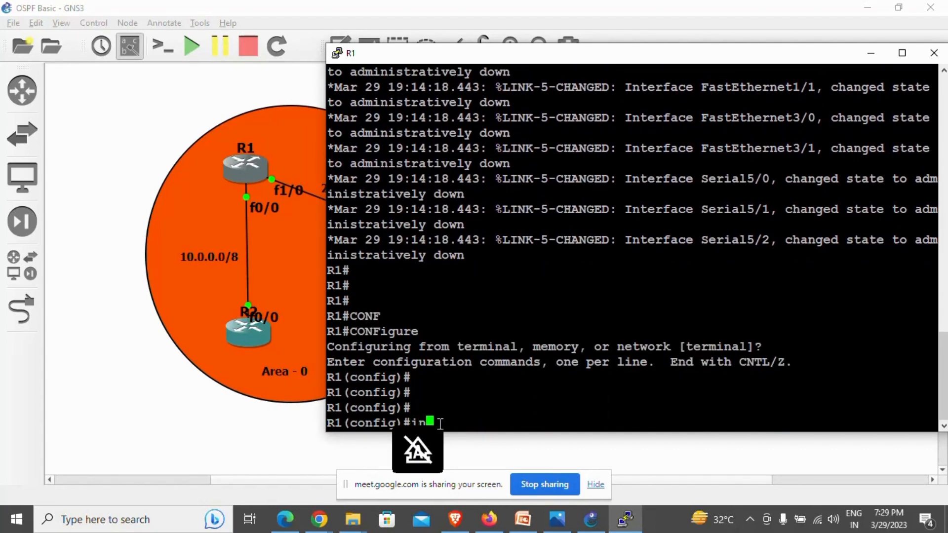
key(Tab)
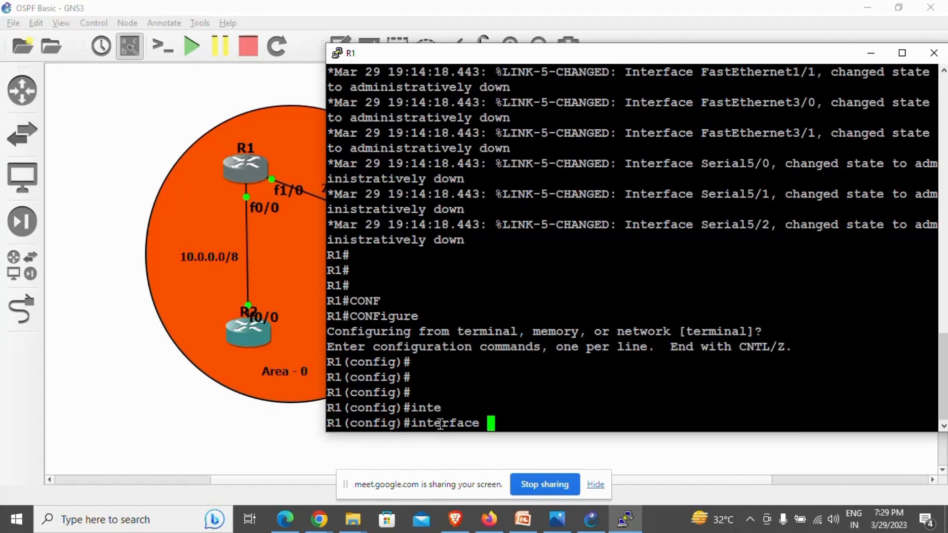
text(f0/0)
key(Return)
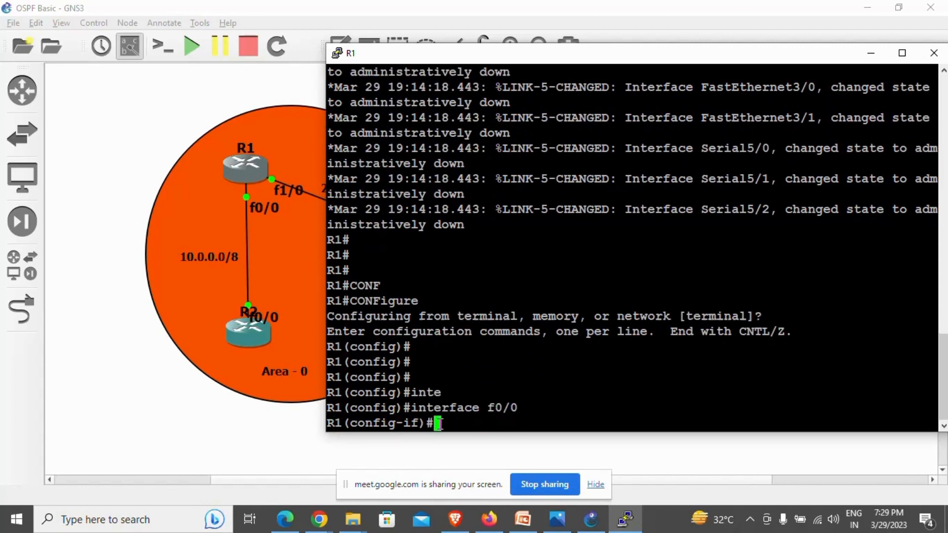
text(ip add)
key(Tab)
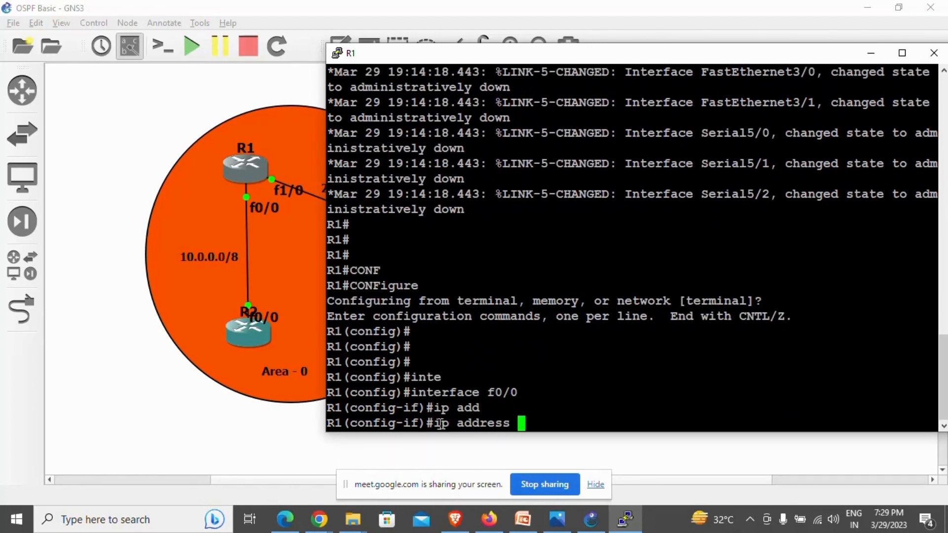
text(10.0.0.)
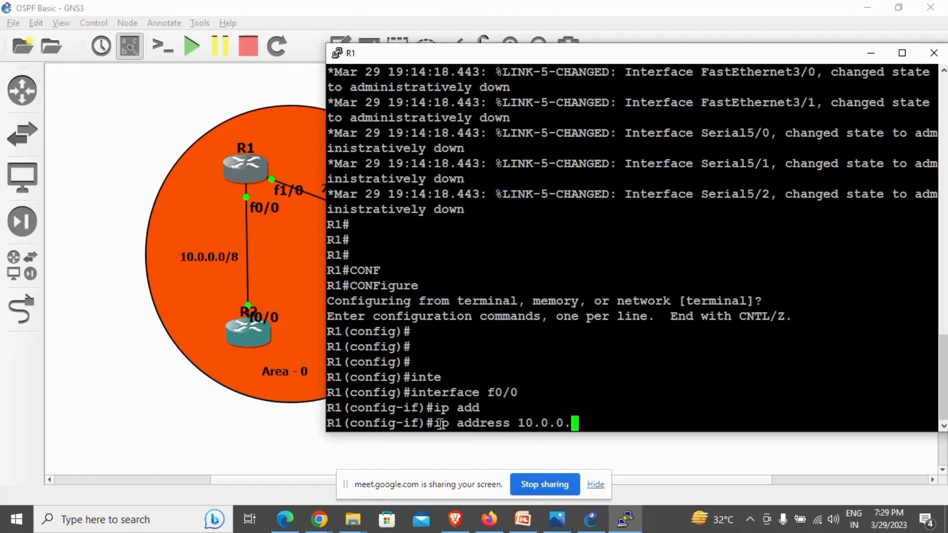
text(1 255.0.)
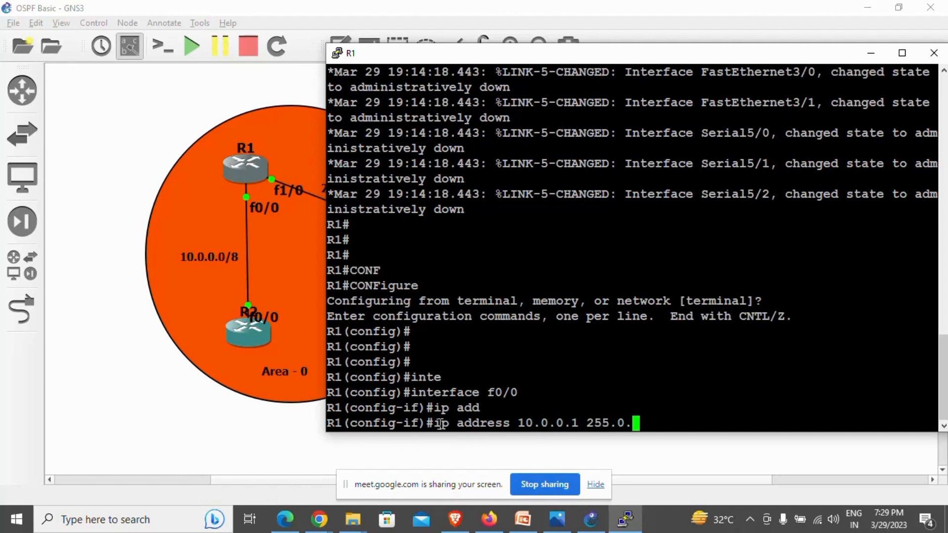
text(0.0)
key(Return)
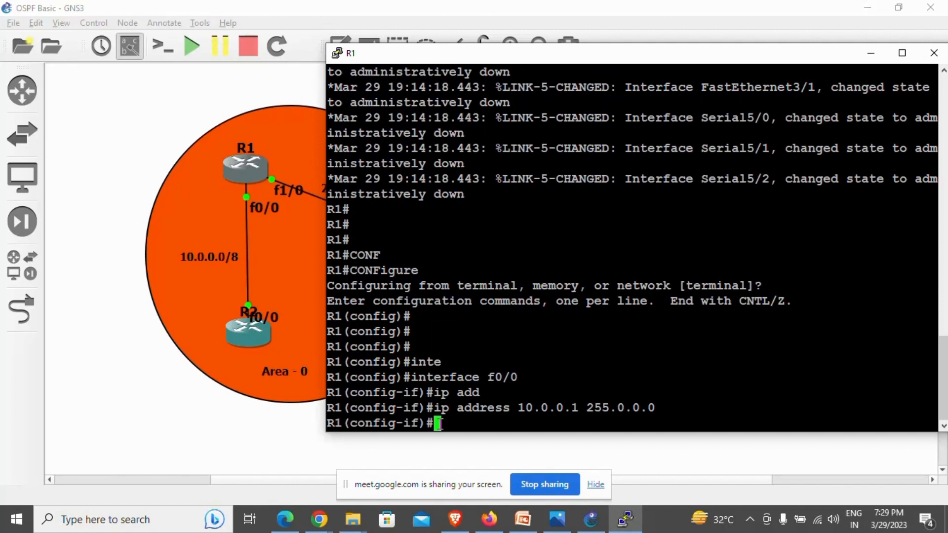
Enable R1's interface f0/0 with no shutdown and exit to global configuration mode
text(no shut)
key(Tab)
key(Return)
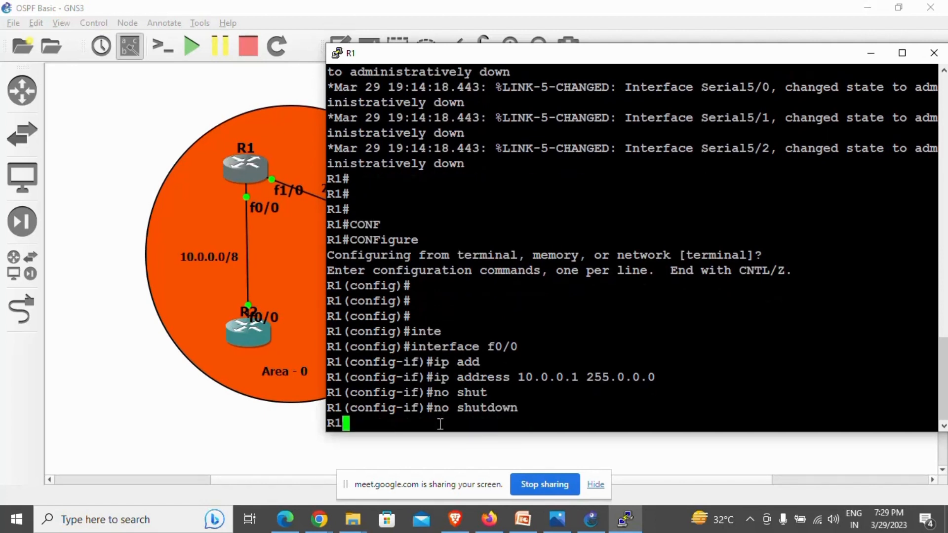
key(Return)
text(exit)
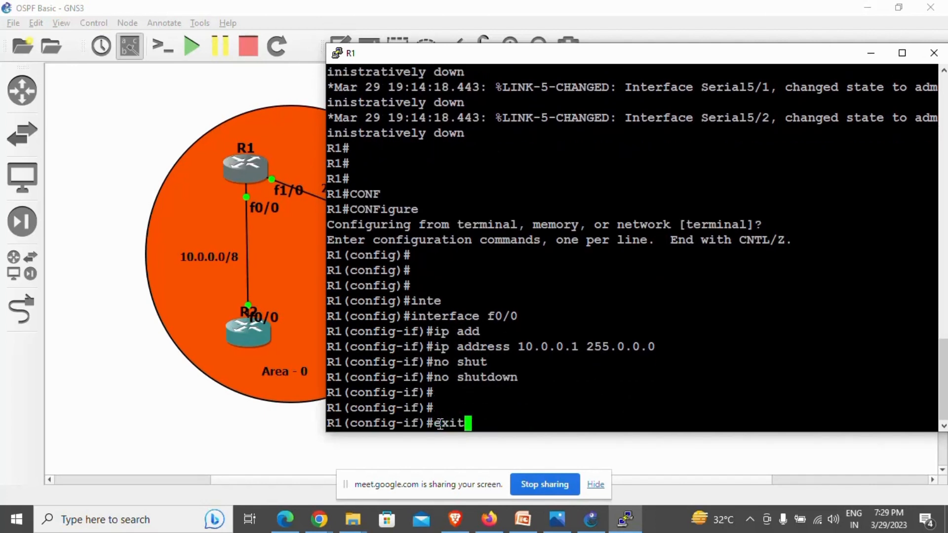
key(Return)
key(Return)
Assign IP address 20.0.0.1 with subnet mask 255.0.0.0 to R1's interface f1/0
text(i)
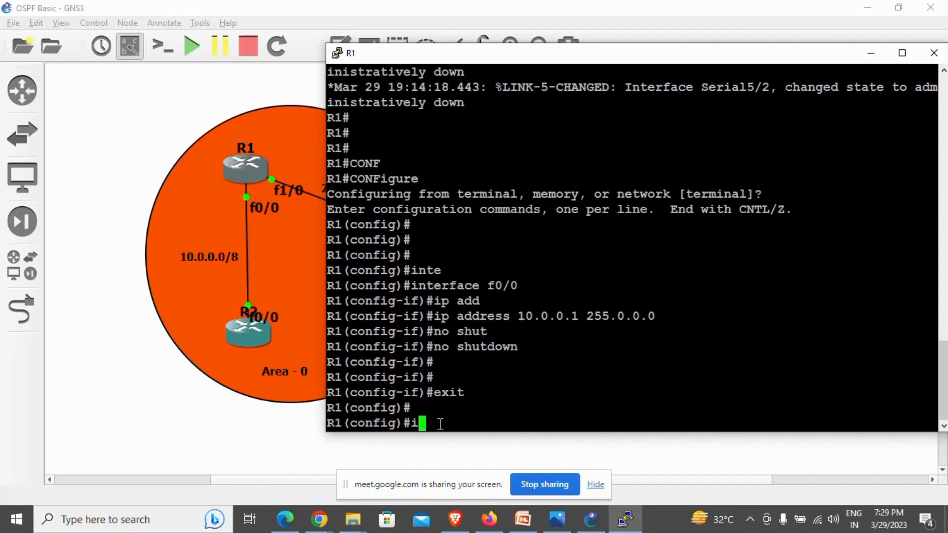
text(nter)
key(Tab)
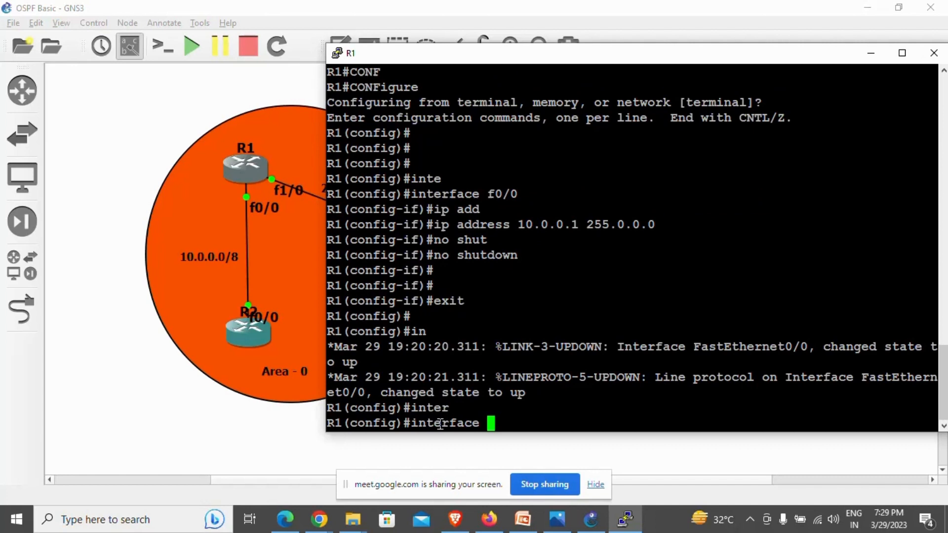
text(f1/0)
key(Return)
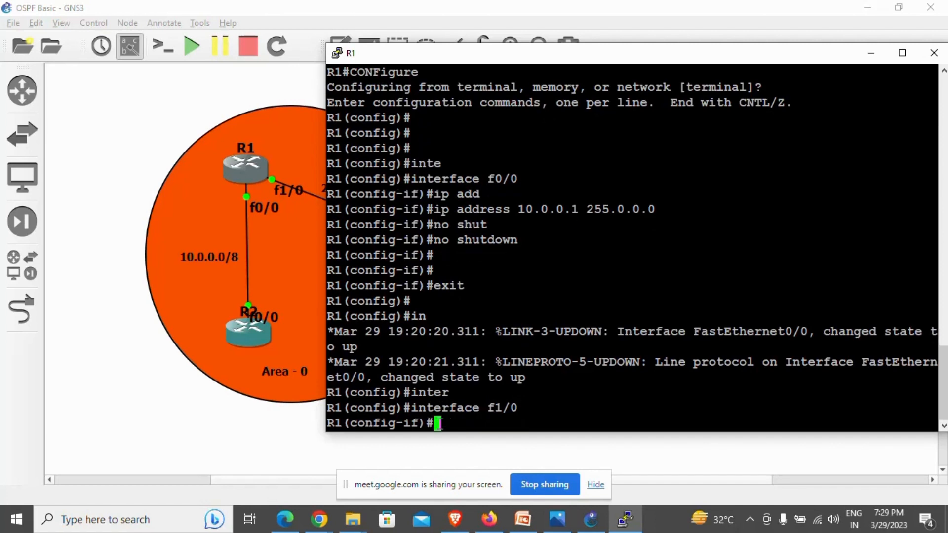
text(ip add)
key(Tab)
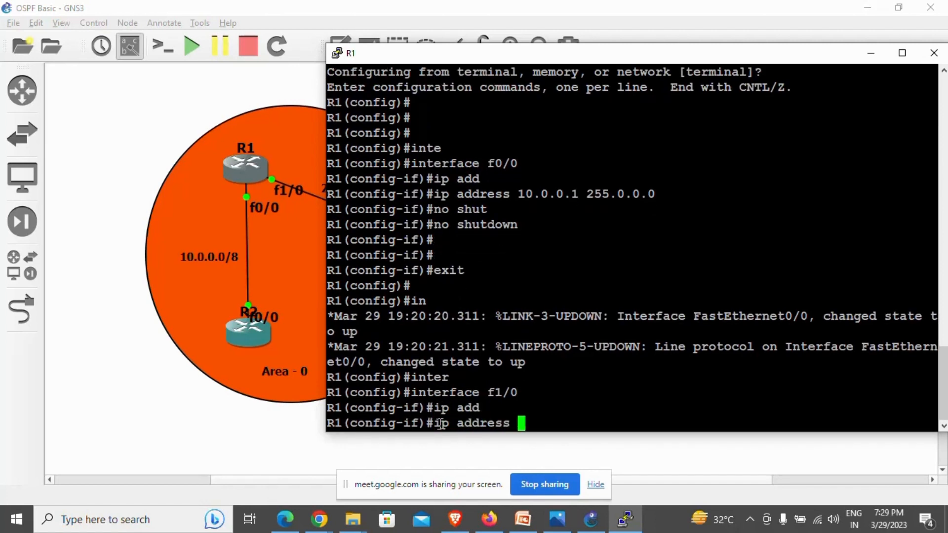
text(20.0.0.1 255)
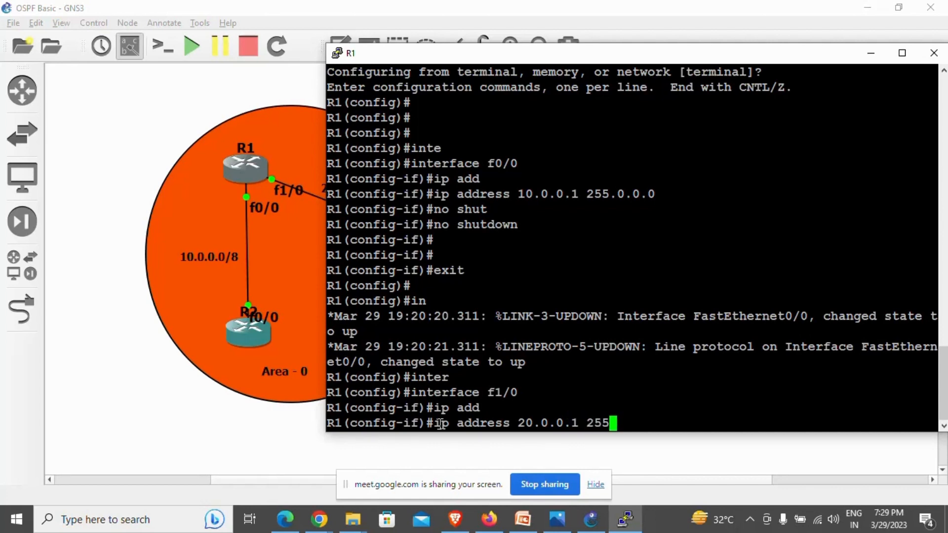
text(.0.0.0)
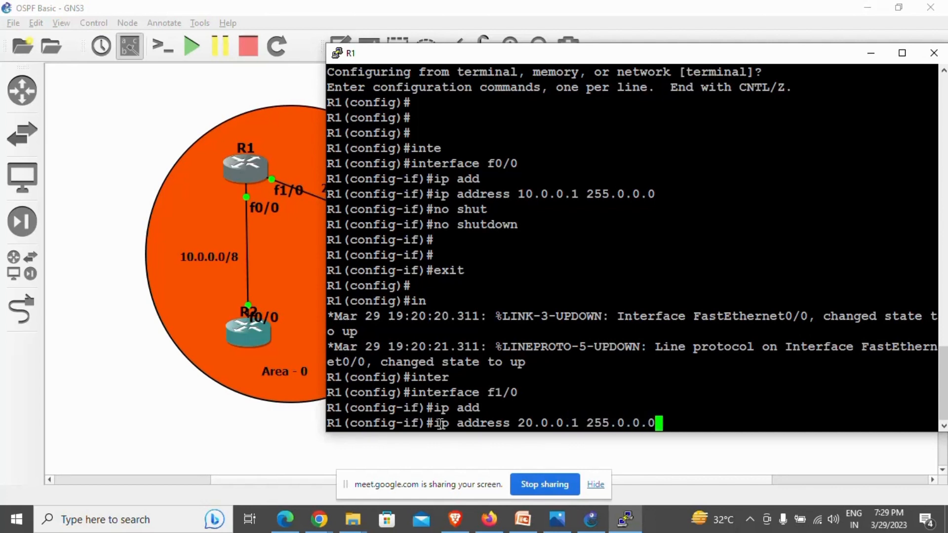
key(Return)
Enable R1's interface f1/0 with no shutdown
text(no )
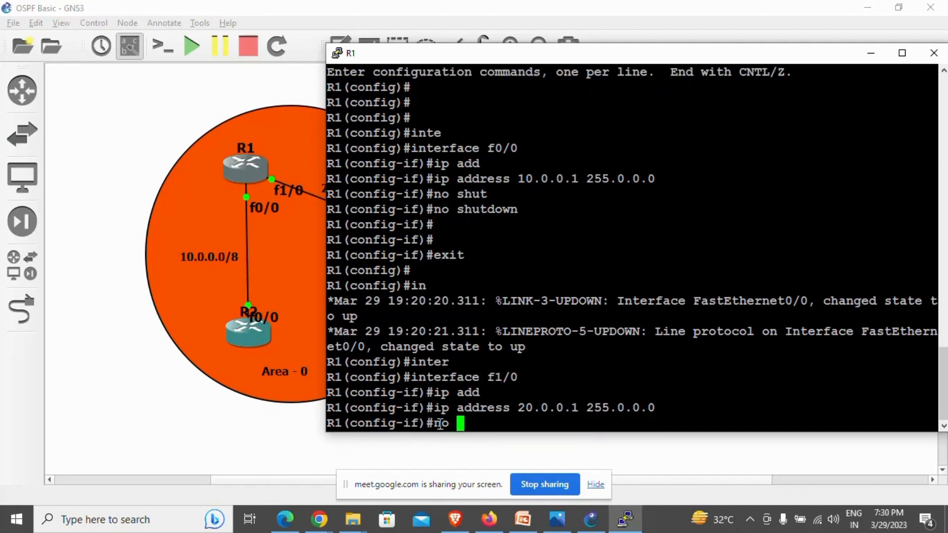
text(shut)
key(Tab)
key(Return)
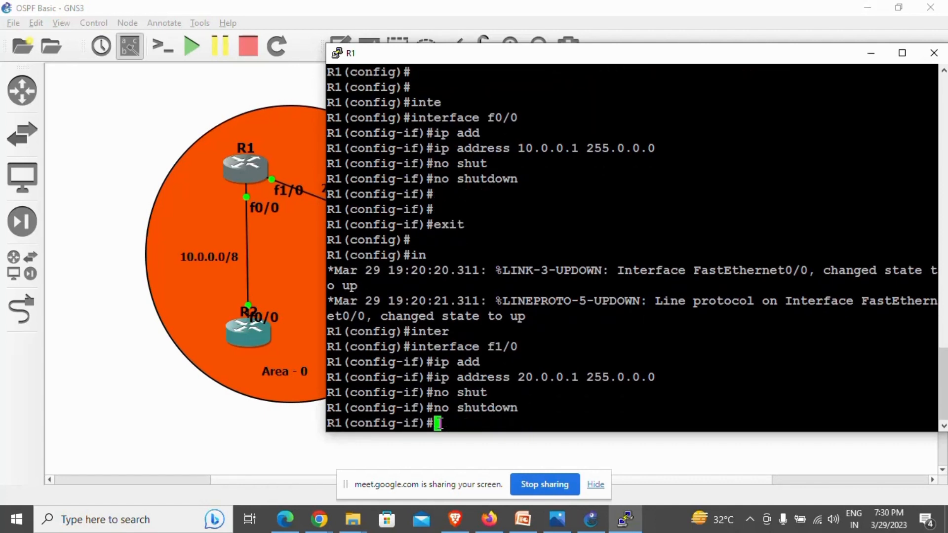
key(Return)
key(Return)
key(Return)
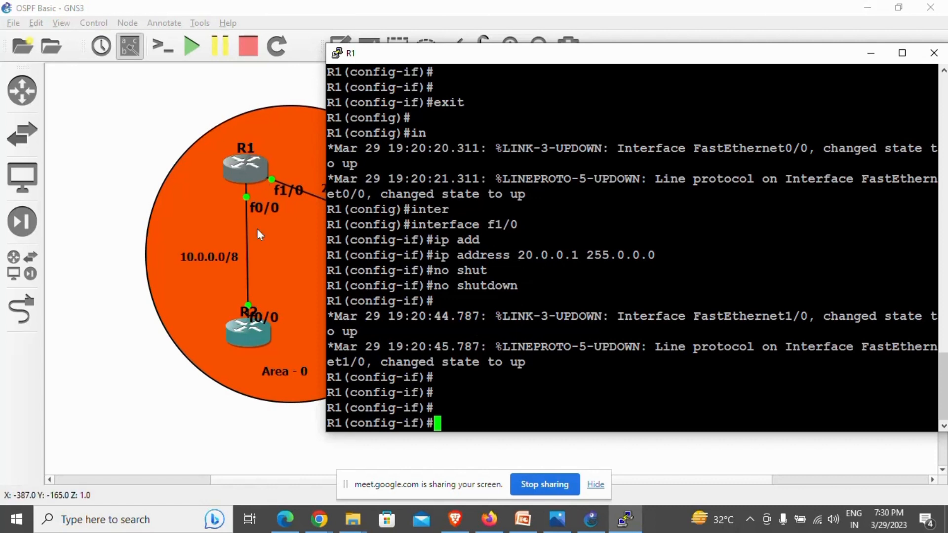
Open R2's console, place it beside the R1–R2 link, and bring up the R2 command prompt
double_click(249, 339)
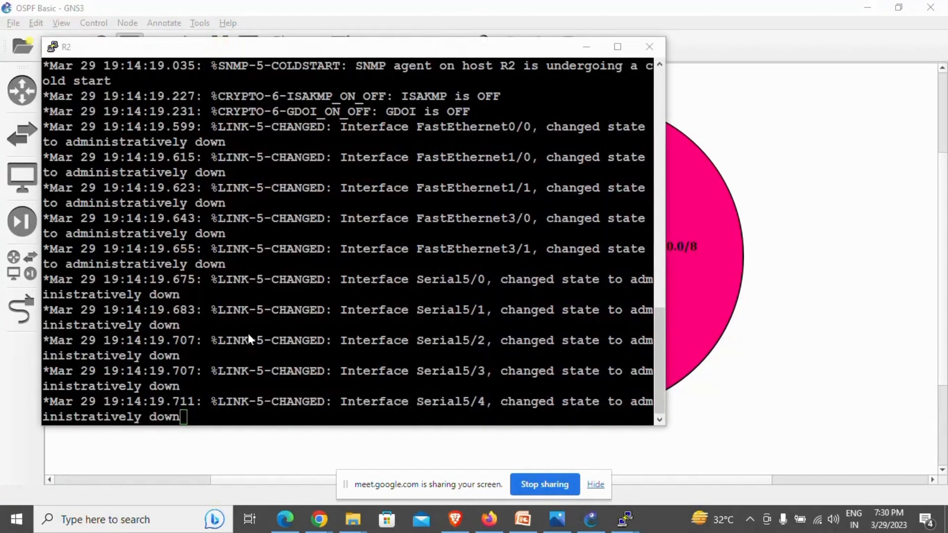
drag(316, 52, 616, 50)
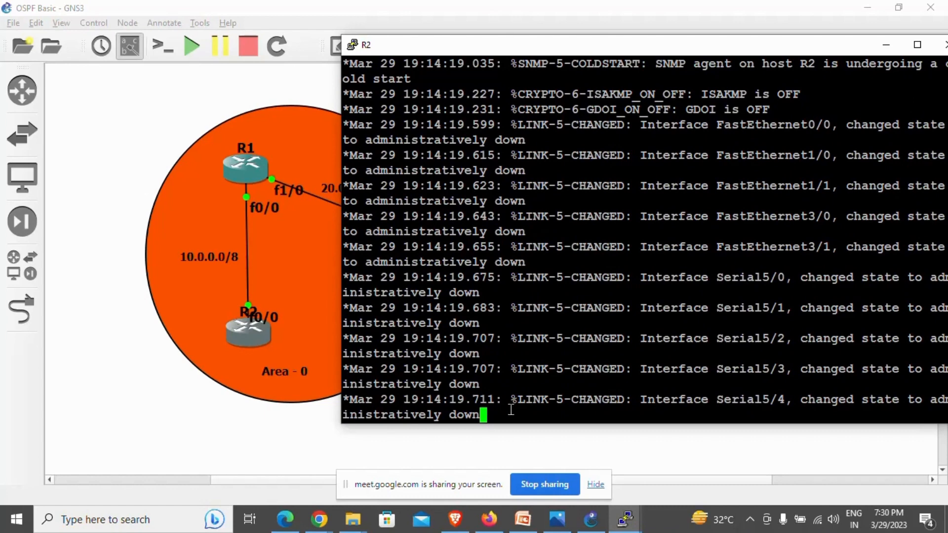
key(Return)
key(Return)
key(Return)
key(Return)
key(Return)
key(Return)
key(Return)
Enter global configuration mode on R2 with the configure command, accepting the default terminal source
text(conf)
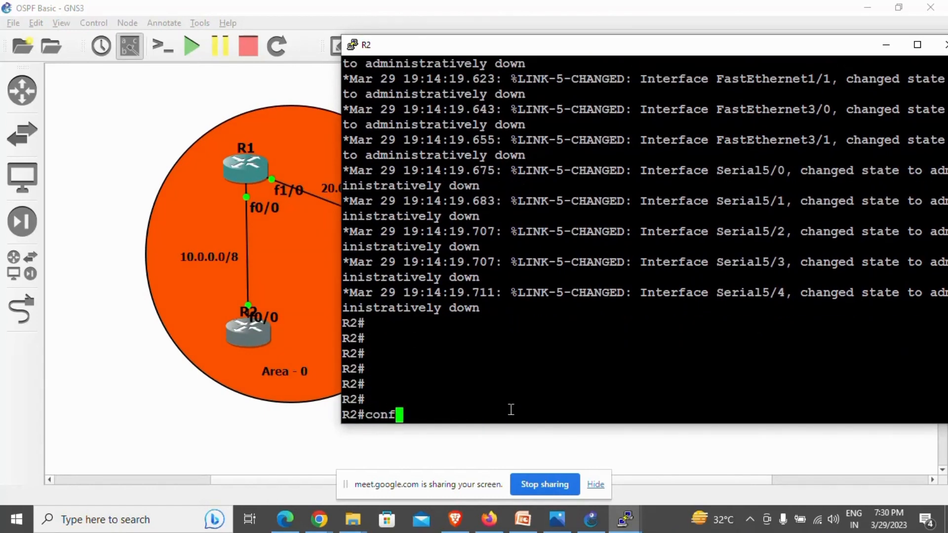
key(Tab)
key(Return)
key(Return)
key(Return)
key(Return)
Assign IP address 10.0.0.2 with subnet mask 255.0.0.0 to R2's interface f0/0
text(inet)
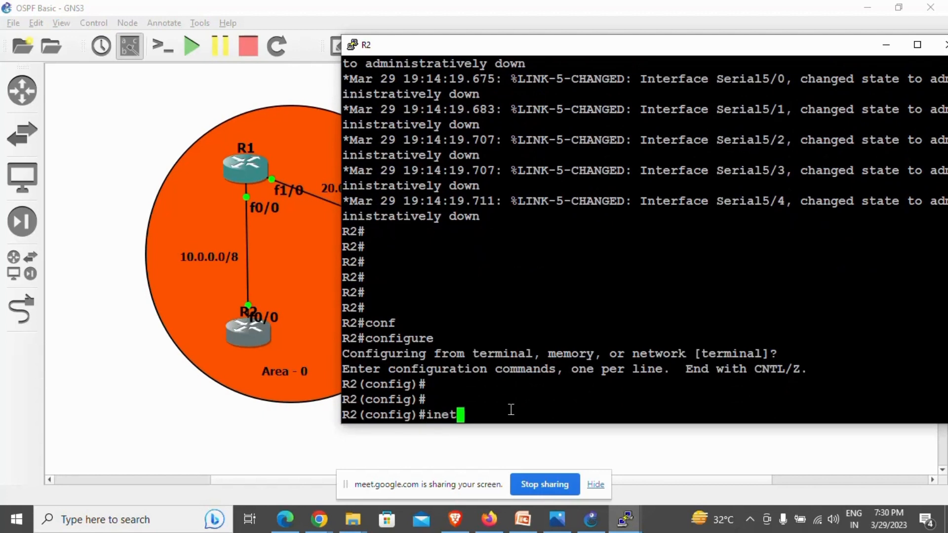
key(BackSpace)
key(BackSpace)
text(ter)
key(Tab)
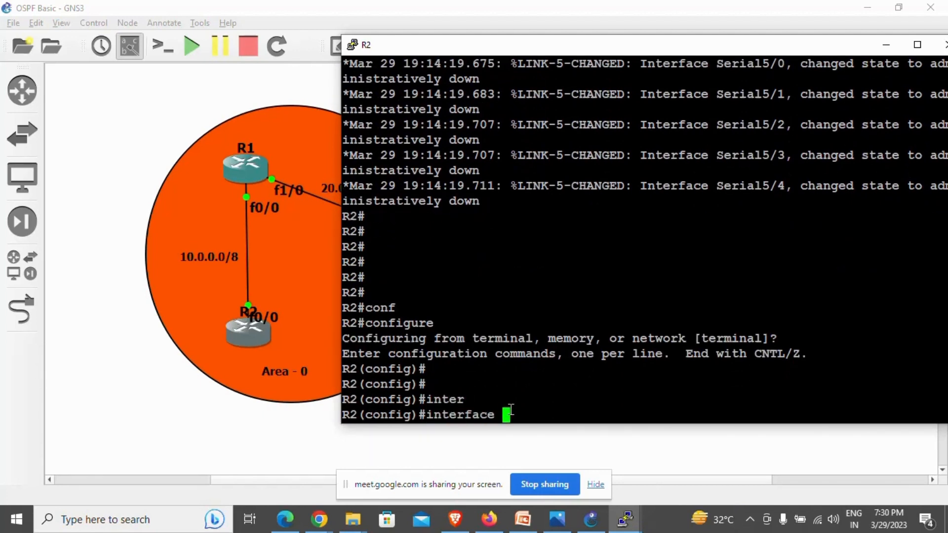
text(f0/0)
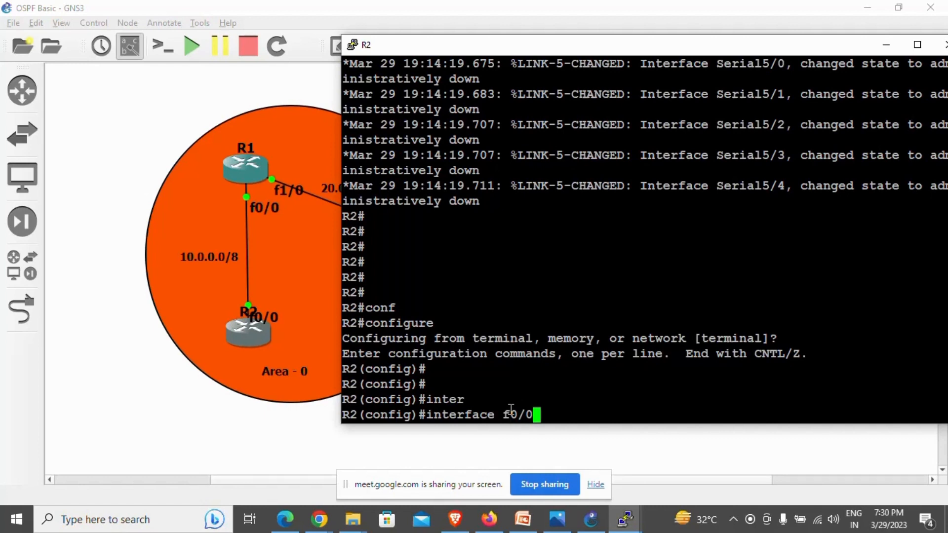
key(Return)
text(ip add)
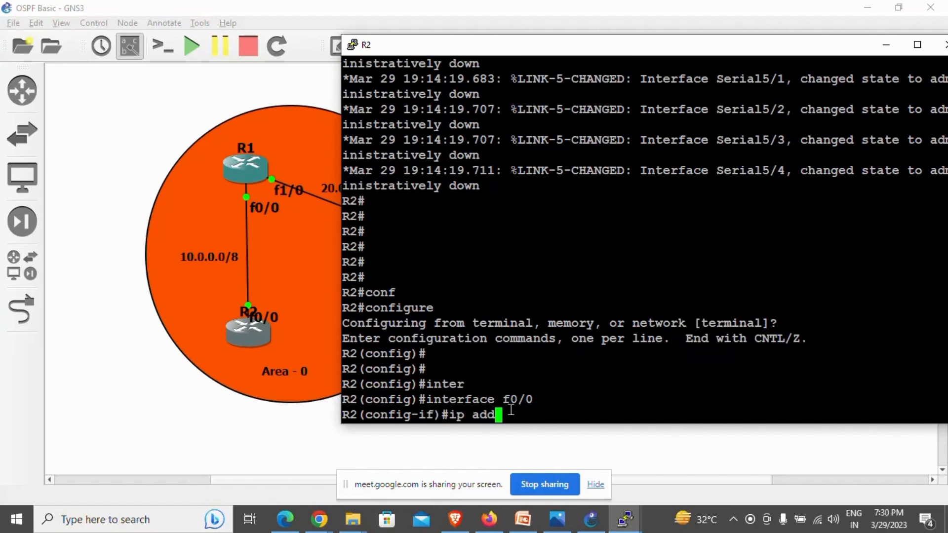
key(Tab)
text(10.0)
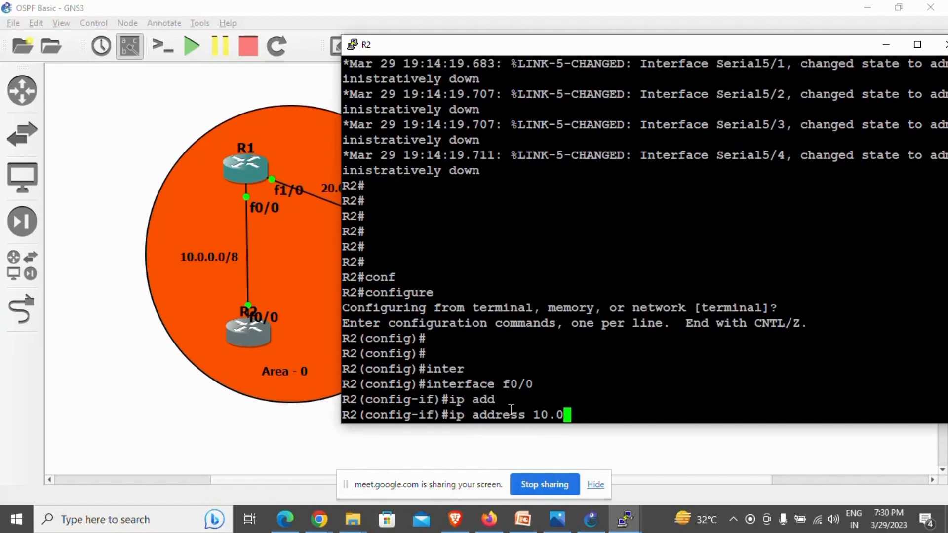
text(.0.2 255)
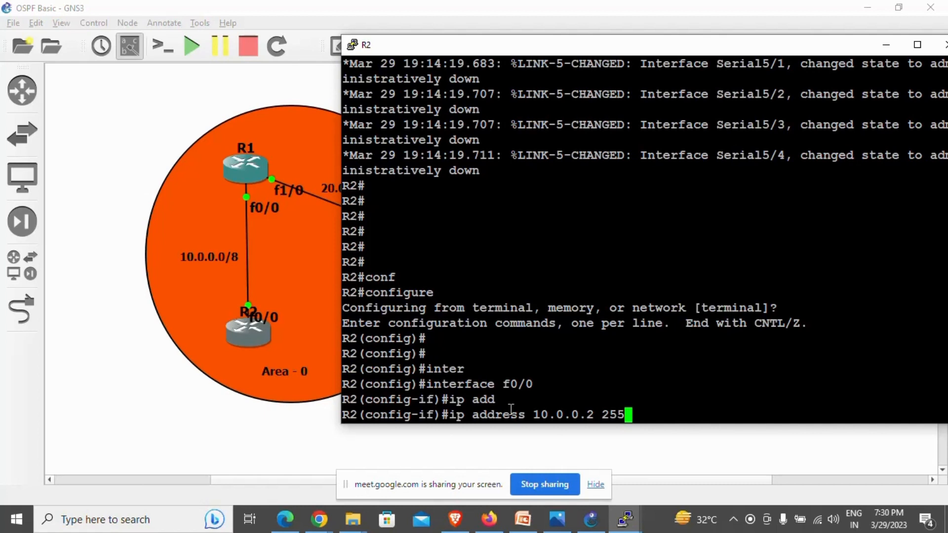
text(.0.0.0)
key(Return)
Enable R2's interface f0/0 with no shutdown and return to global configuration mode
text(nfig-if)#n)
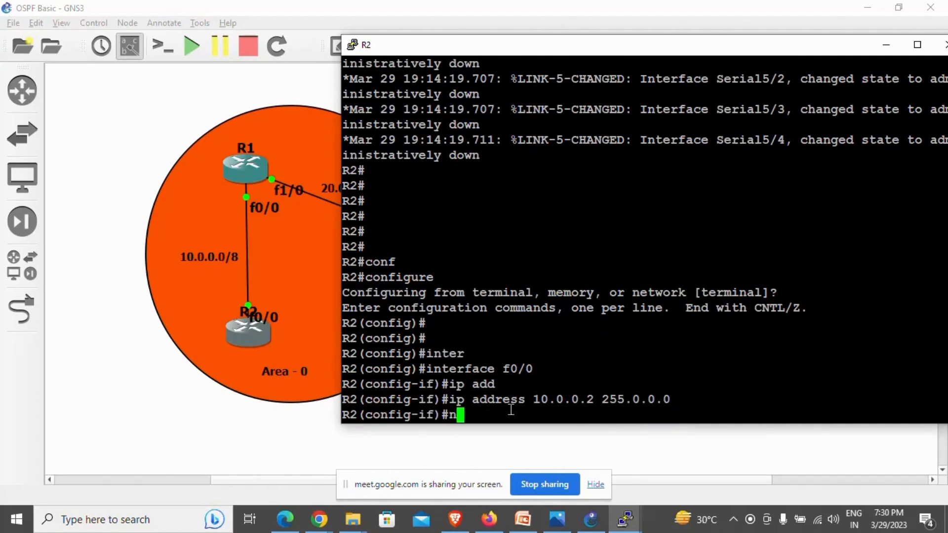
text(o shut)
key(Tab)
key(Return)
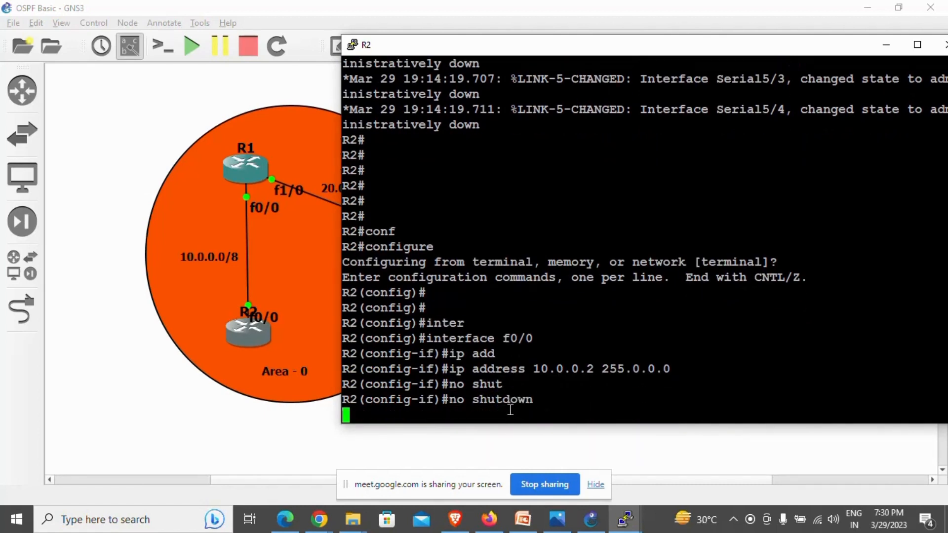
key(Return)
key(Return)
key(Return)
text(exit)
key(Return)
key(Return)
key(Return)
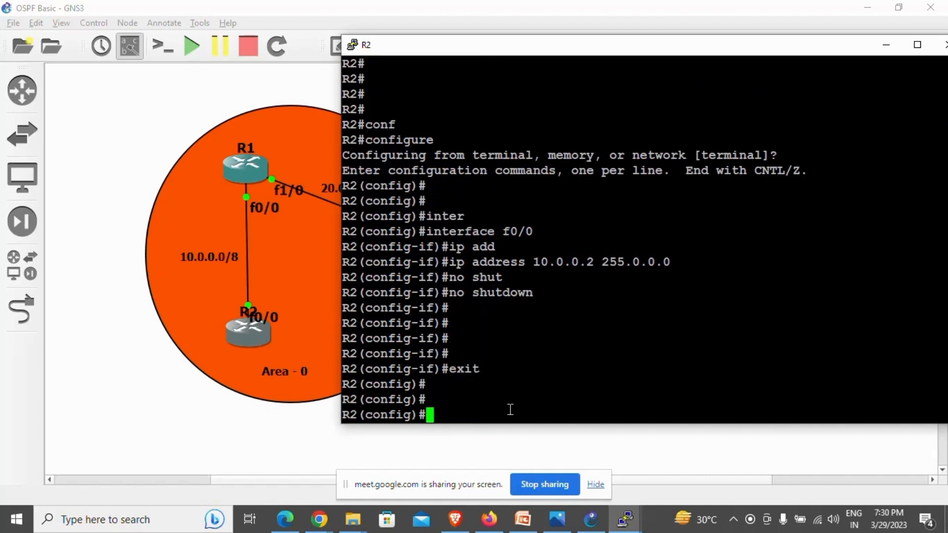
key(Return)
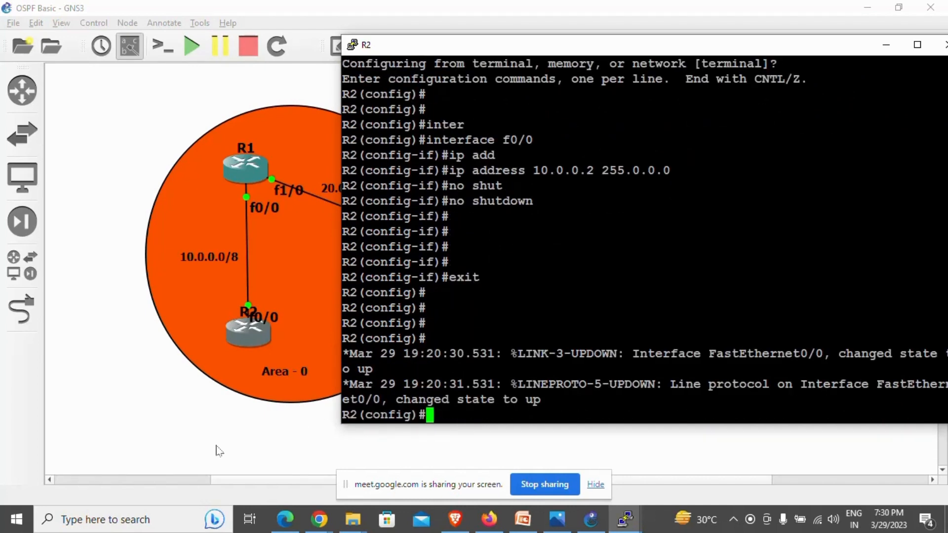
Open R3's console, place it below the R1–R3 link clear of the screen-sharing bar, and bring up the R3 command prompt
click(213, 430)
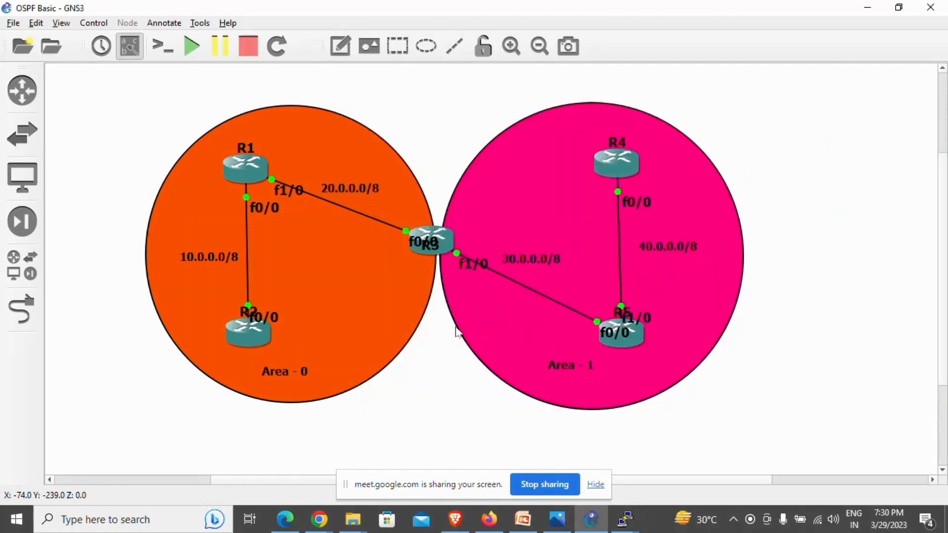
double_click(439, 232)
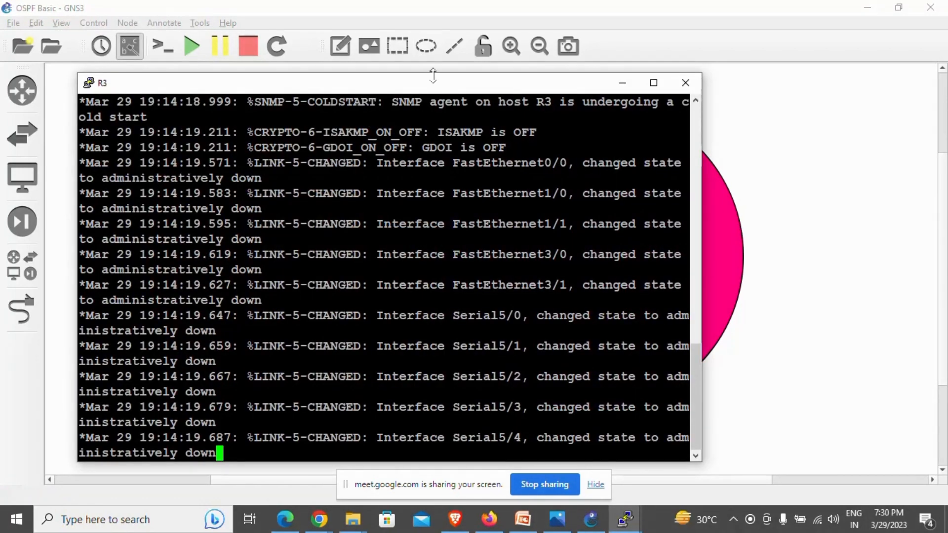
drag(433, 74, 493, 294)
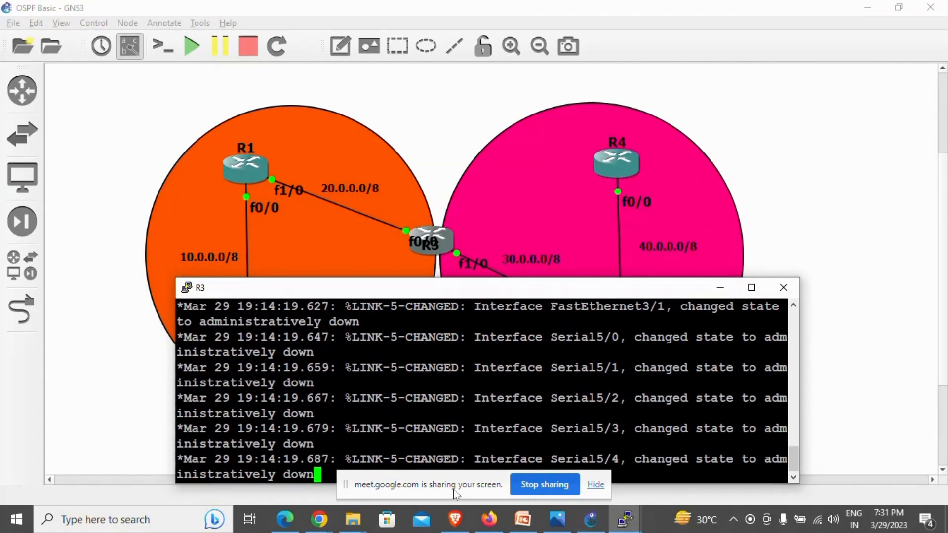
drag(469, 492, 826, 508)
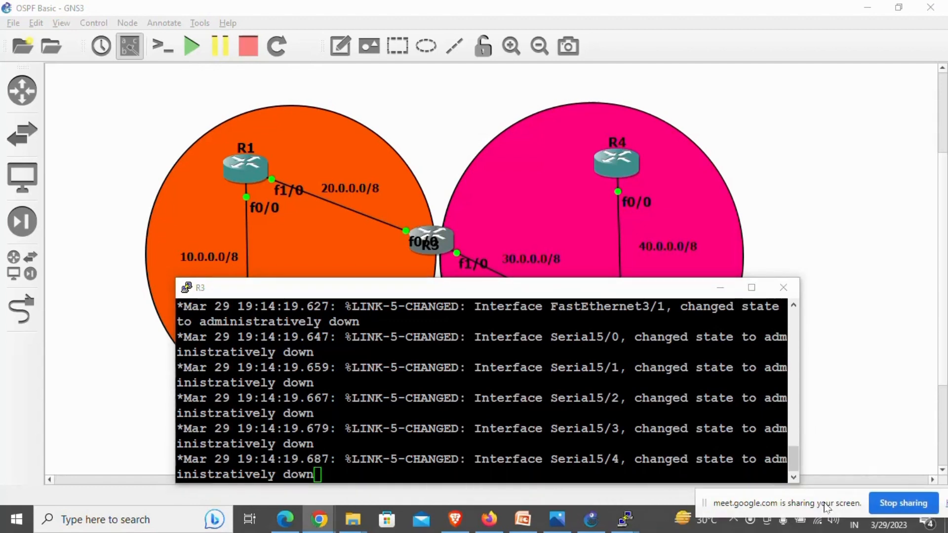
click(363, 477)
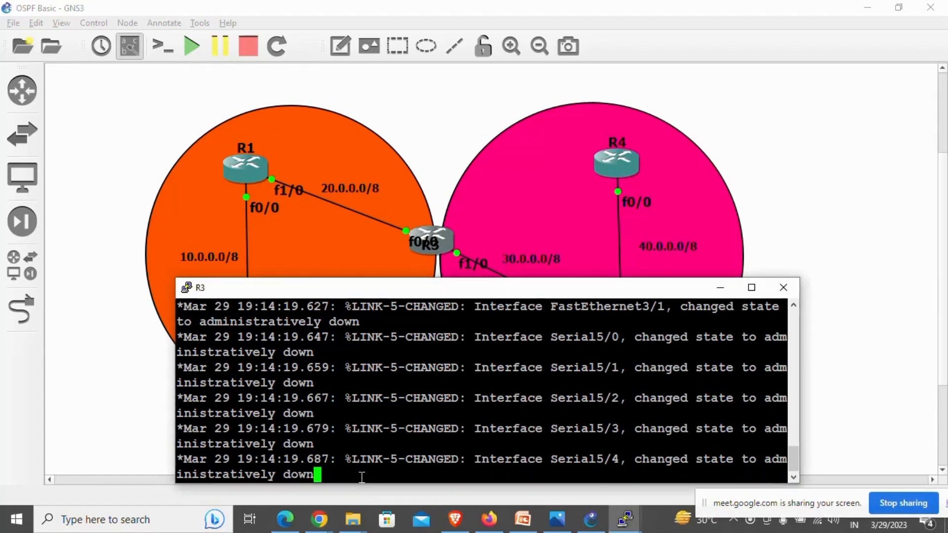
key(Return)
key(Return)
key(Return)
key(Return)
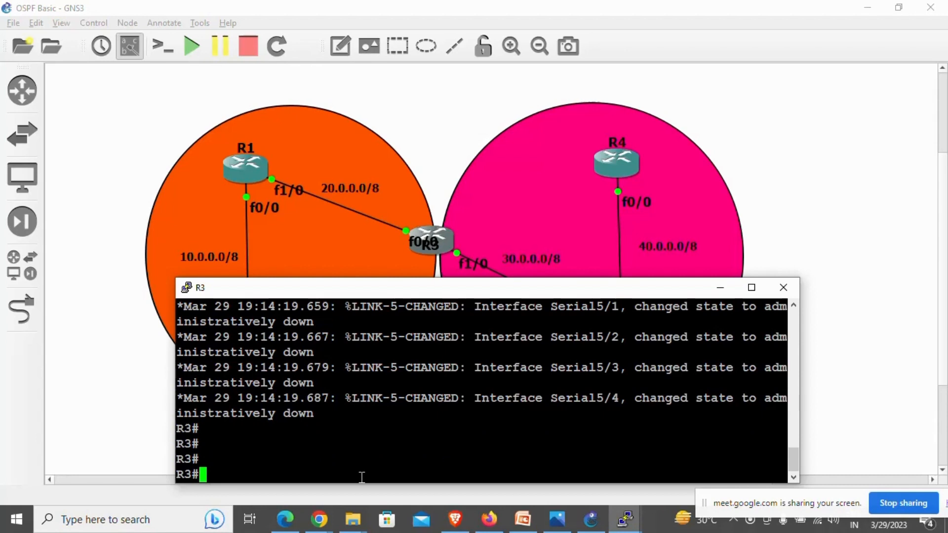
Enter global configuration mode on R3 with the configure command, accepting the default terminal source
text(conf)
key(Tab)
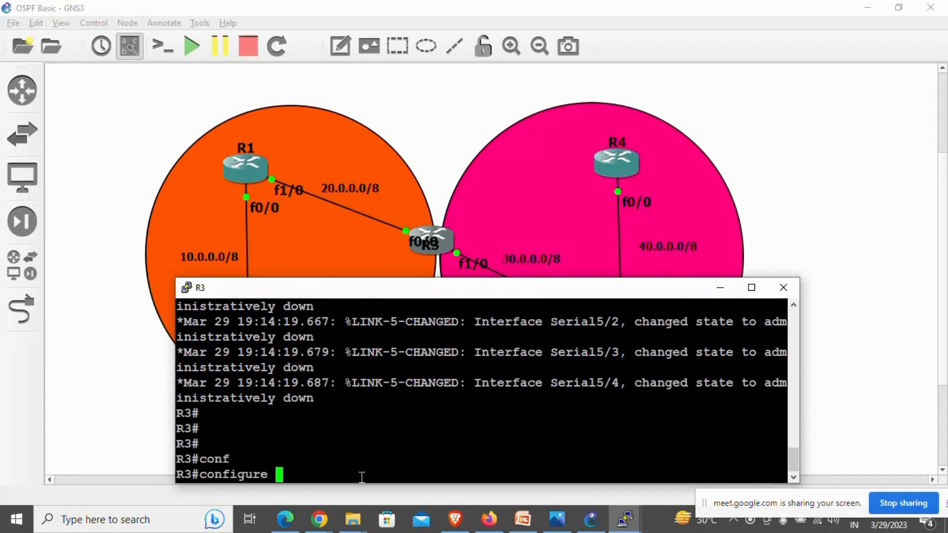
key(Return)
key(Return)
key(Return)
Assign IP address 20.0.0.3 with subnet mask 255.0.0.0 to R3's interface f0/0
text(inte)
key(Tab)
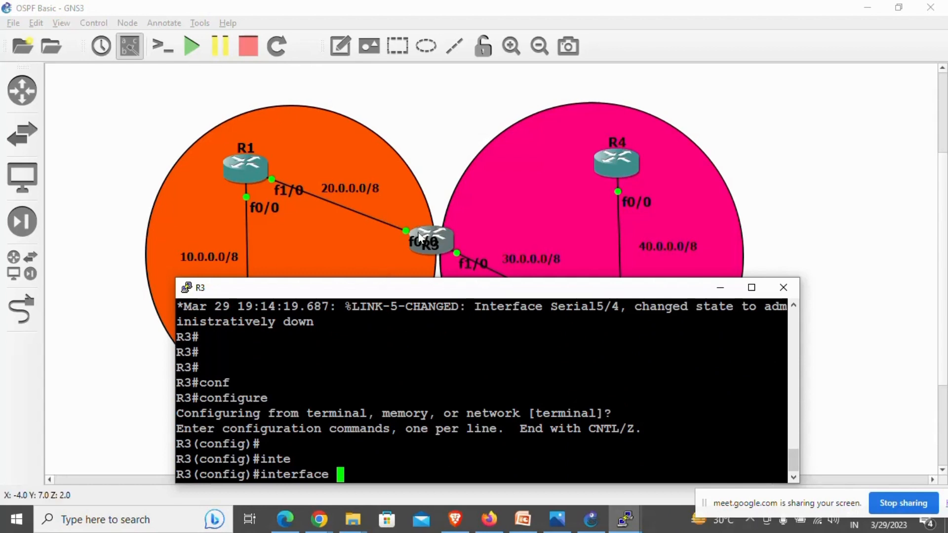
text(f0/0)
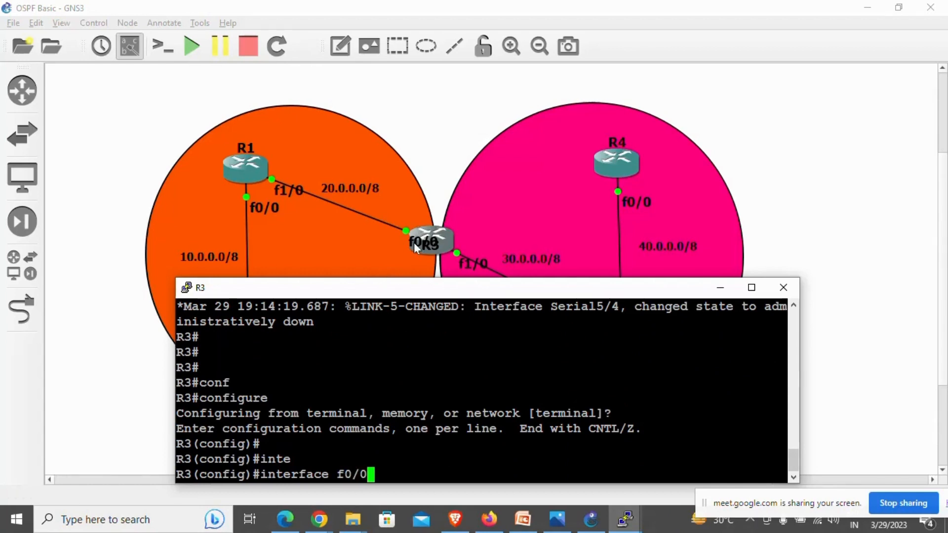
key(Return)
text(ip add)
key(Tab)
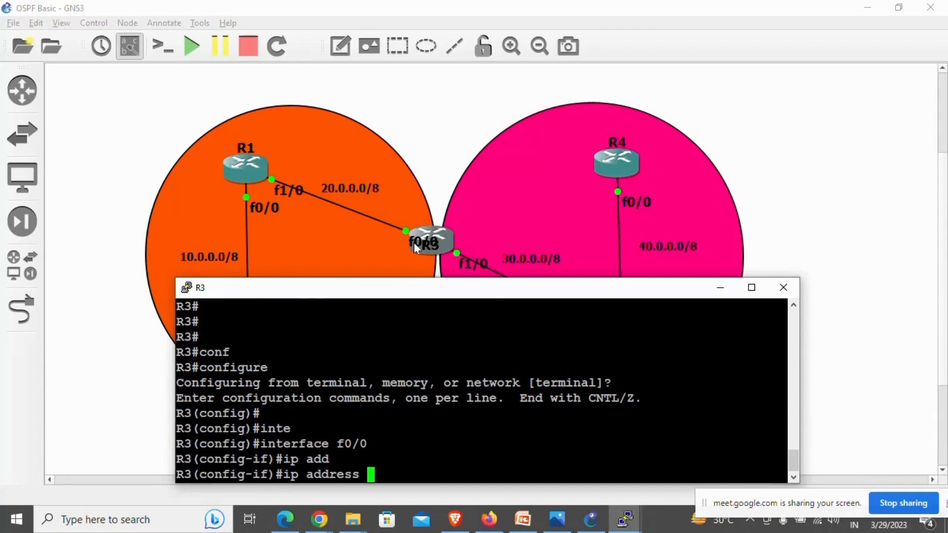
text(20.0.0.3 255)
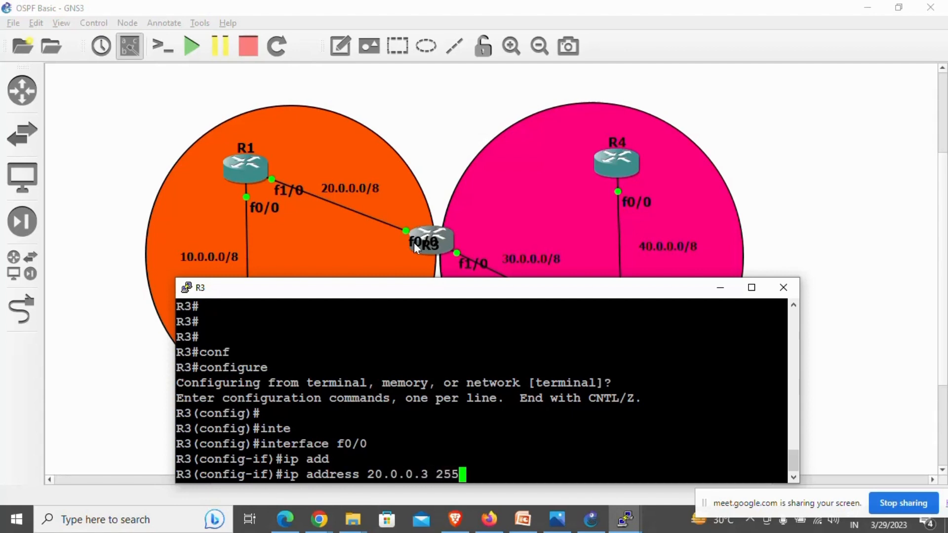
text(.0.0.0)
key(Return)
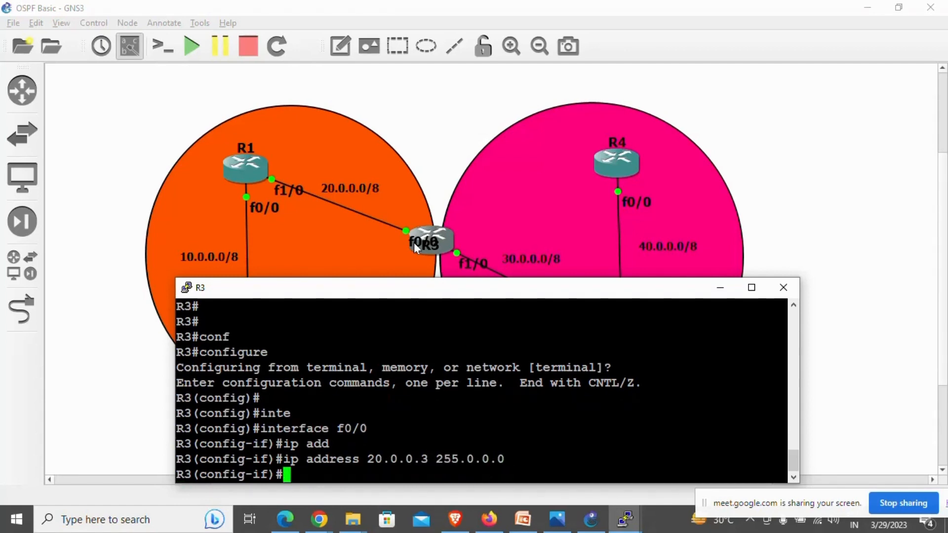
Enable R3's interface f0/0 with no shutdown and exit to global configuration mode
text(no shut)
key(Tab)
key(Return)
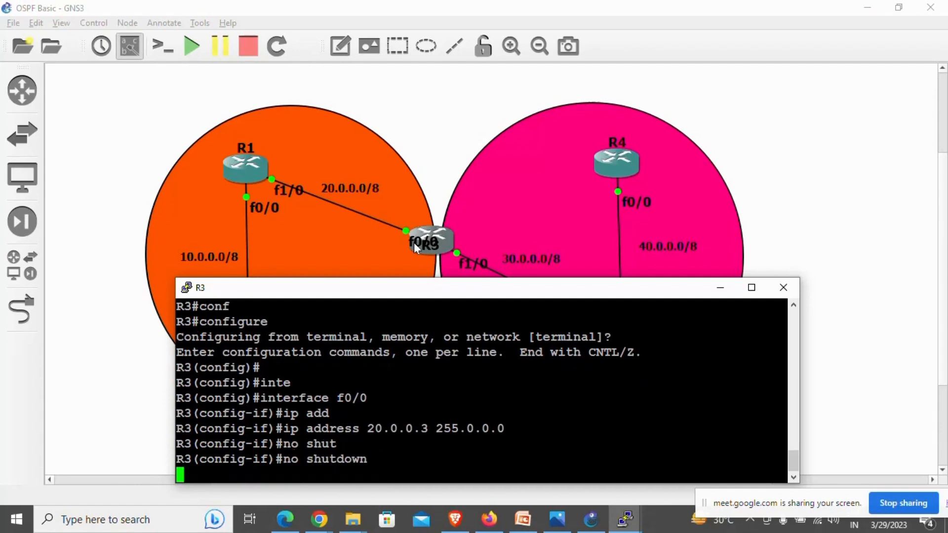
key(Return)
key(Return)
text(exit)
key(Return)
key(Return)
key(Return)
key(Return)
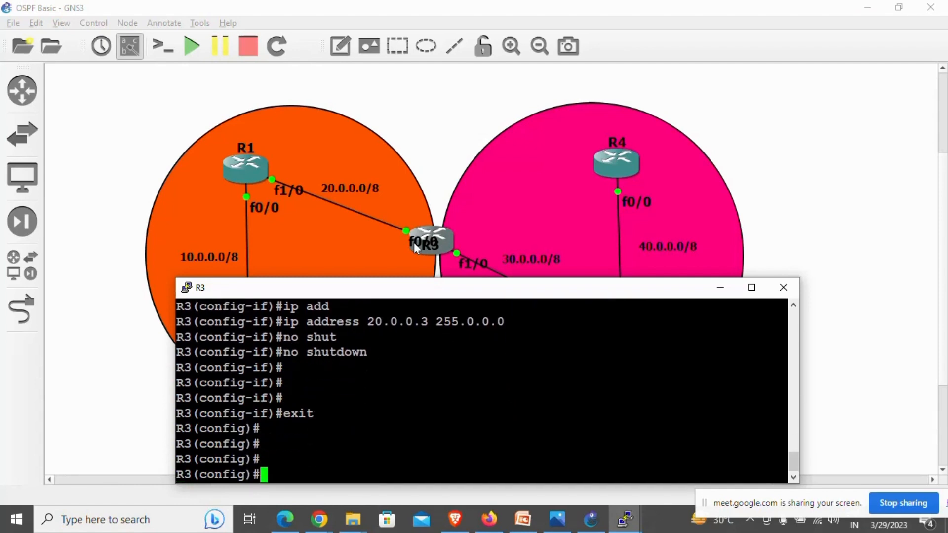
key(Return)
Assign IP address 30.0.0.3 with subnet mask 255.0.0.0 to R3's interface f1/0
text(inter)
key(Tab)
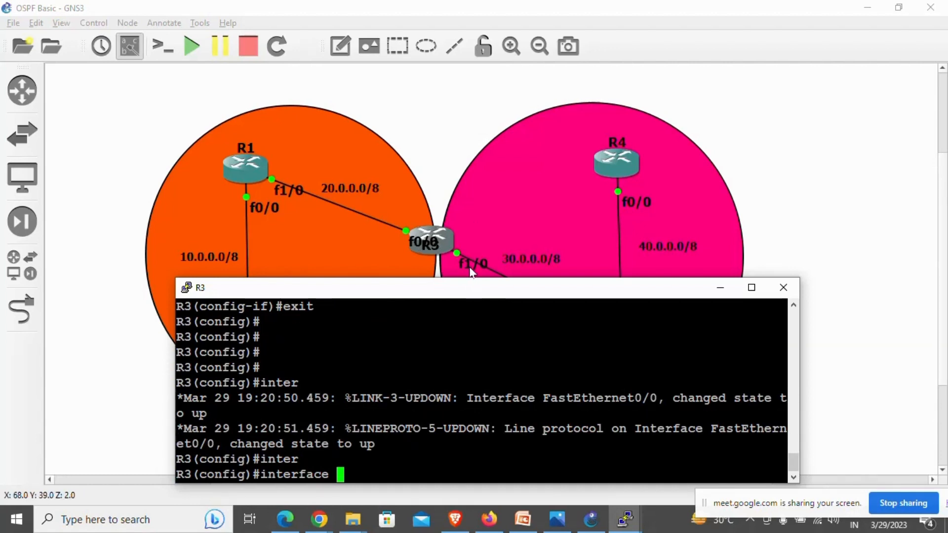
text(f1)
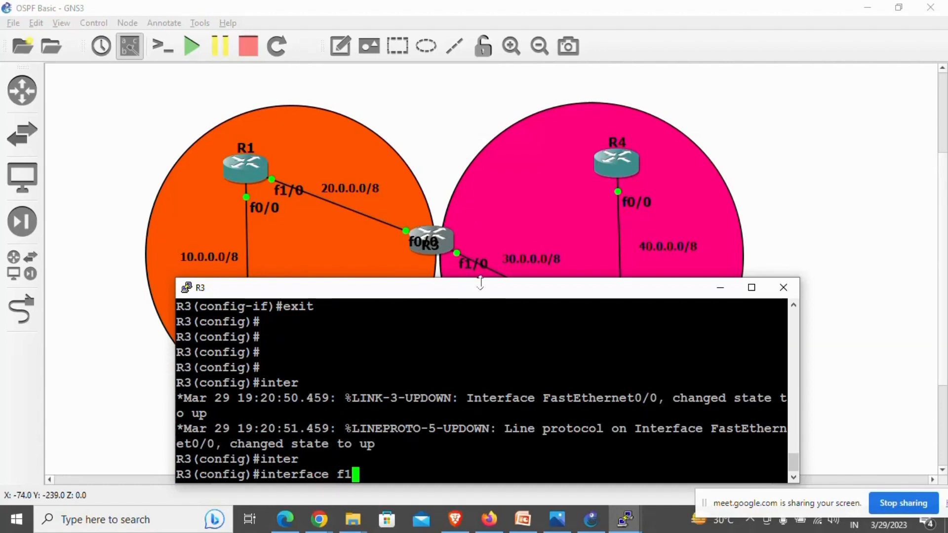
text(/0)
key(Return)
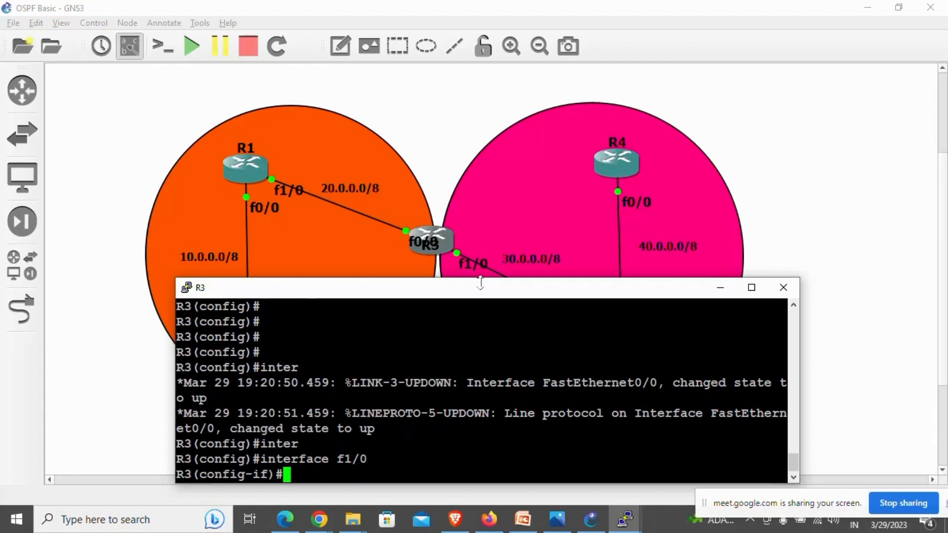
text(ip add)
key(Tab)
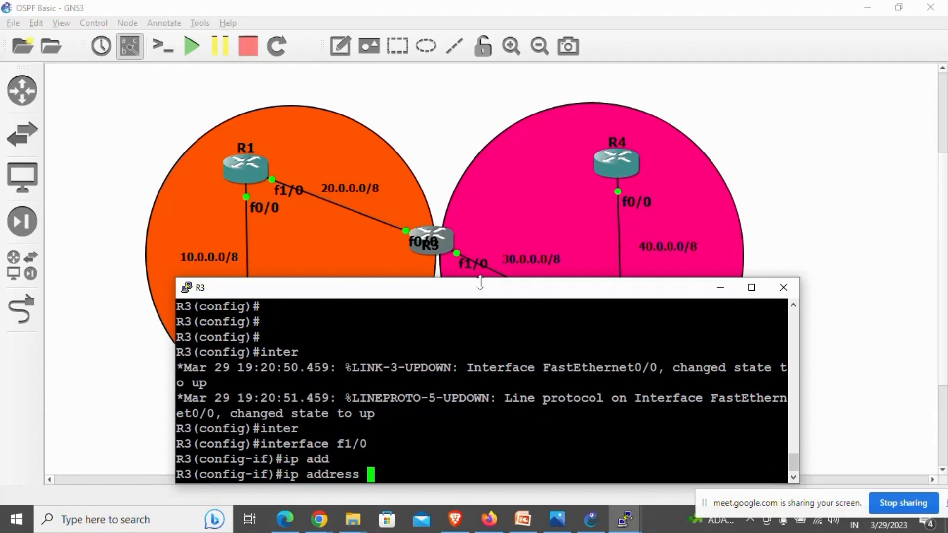
text(30.0.0.)
text(3 3)
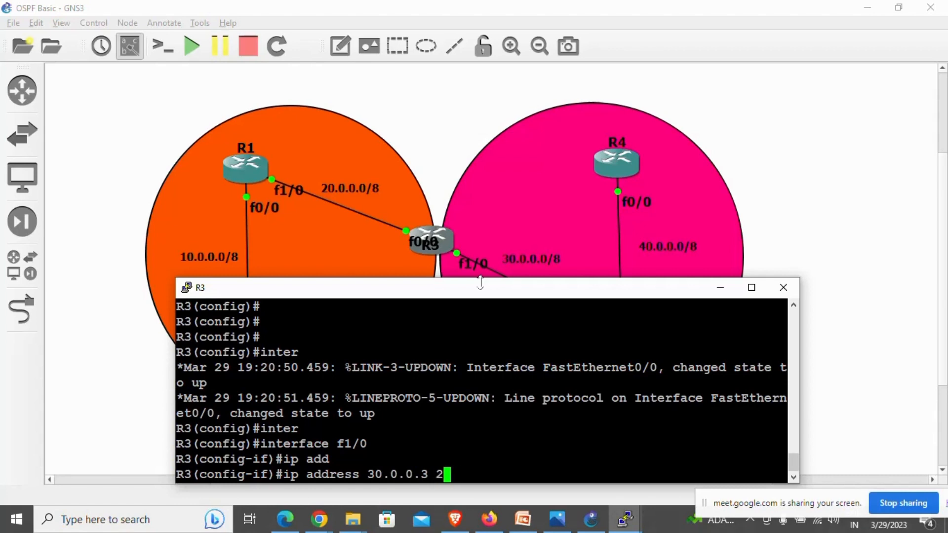
text(55.0.0.0)
key(Return)
Enable R3's interface f1/0 with no shutdown and exit to global configuration mode
text(no shut)
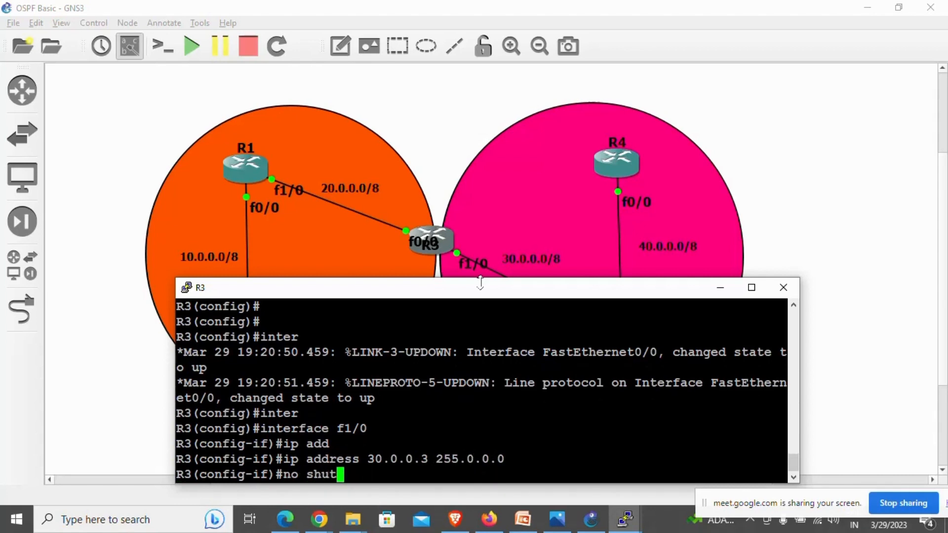
key(Tab)
key(Return)
key(Return)
key(Return)
key(Return)
text(e)
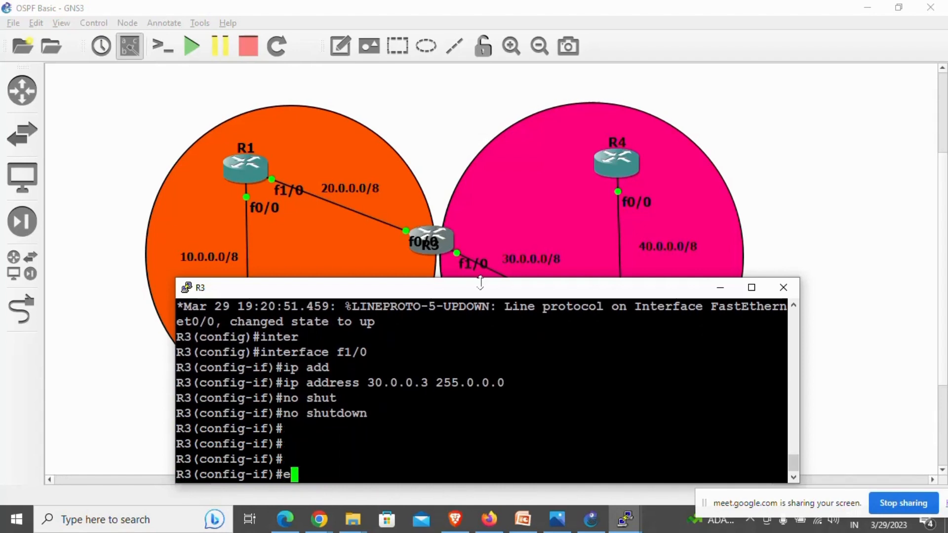
text(xit)
key(Return)
key(Return)
key(Return)
key(Return)
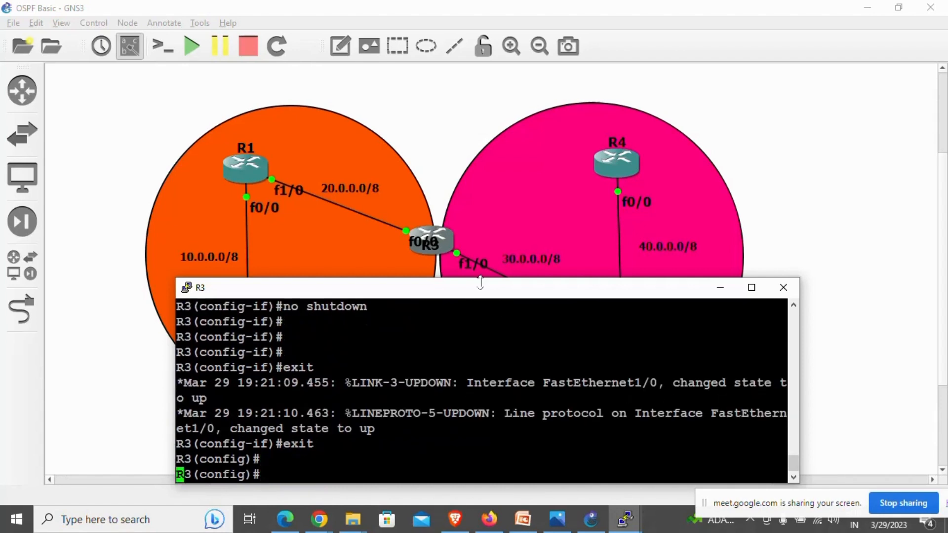
key(Return)
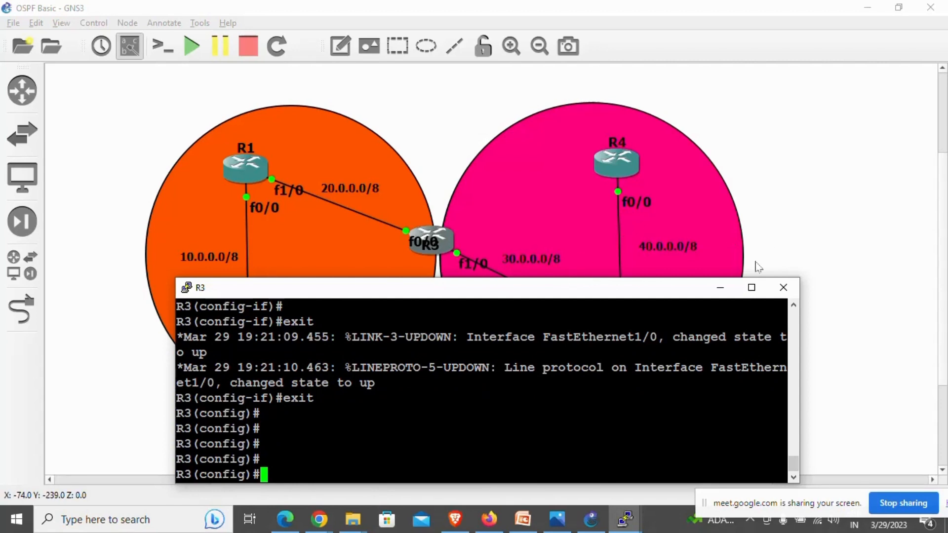
Open R5's console, place it above the R5 router so its interfaces stay in view, and bring up the R5 command prompt
click(778, 253)
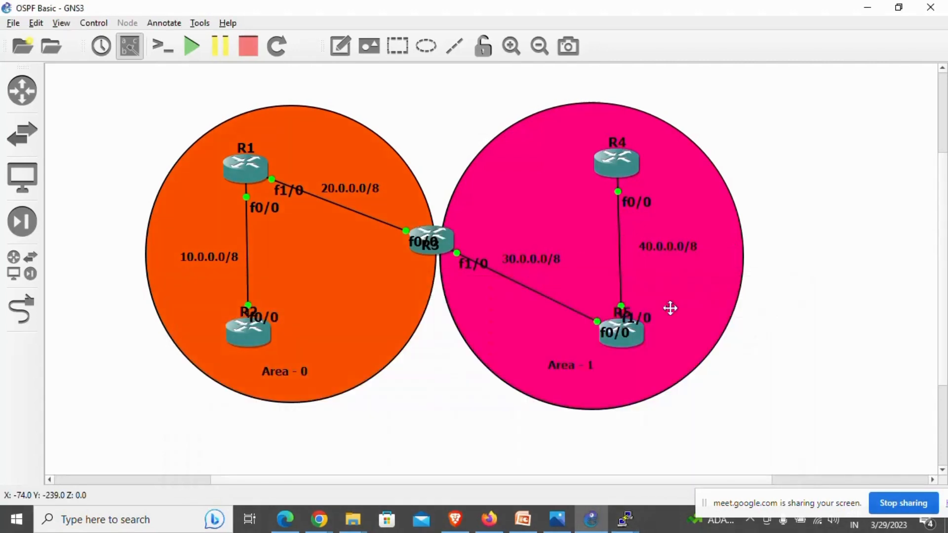
click(621, 349)
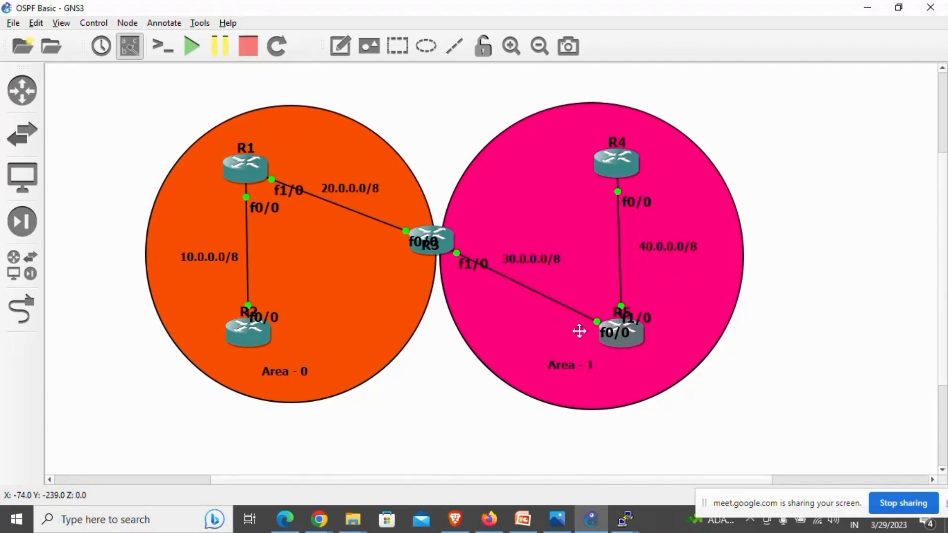
double_click(619, 330)
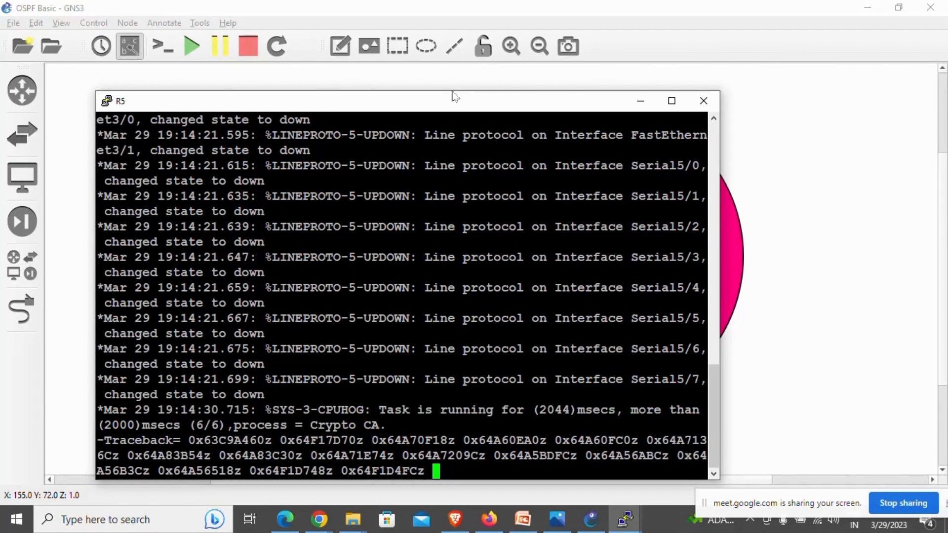
drag(448, 97, 474, 92)
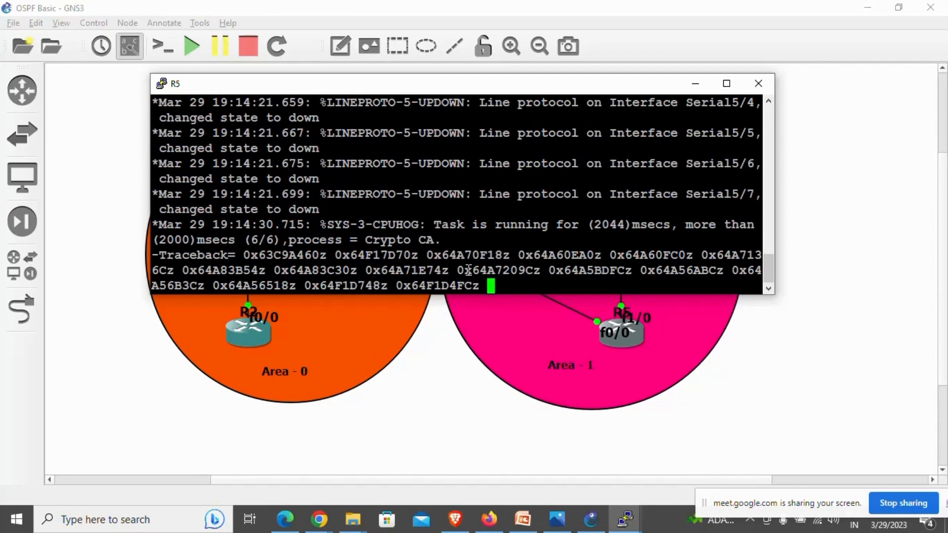
key(Return)
key(Return)
key(Return)
key(Return)
key(Return)
key(Return)
key(Return)
key(Return)
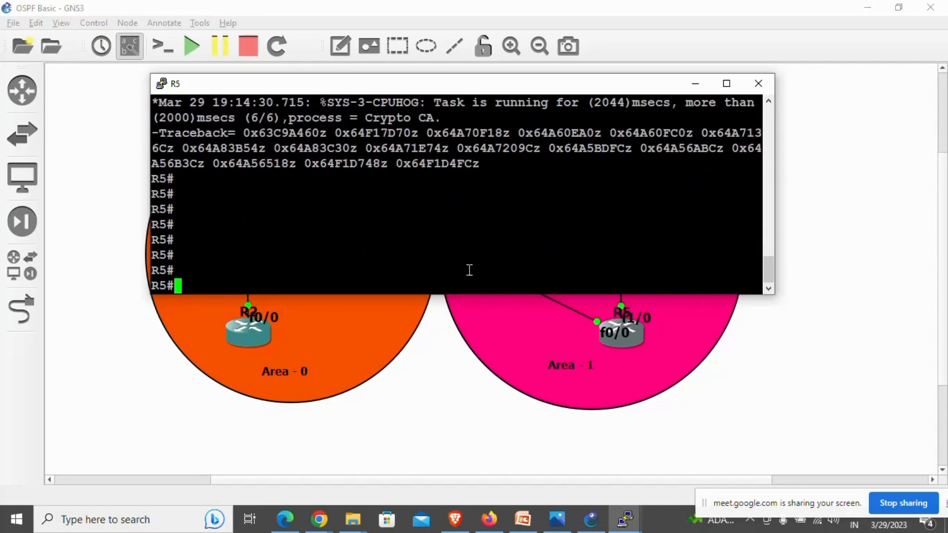
Enter global configuration mode on R5 with the configure command, accepting the default terminal source
text(conf)
key(Tab)
key(Return)
key(Return)
key(Return)
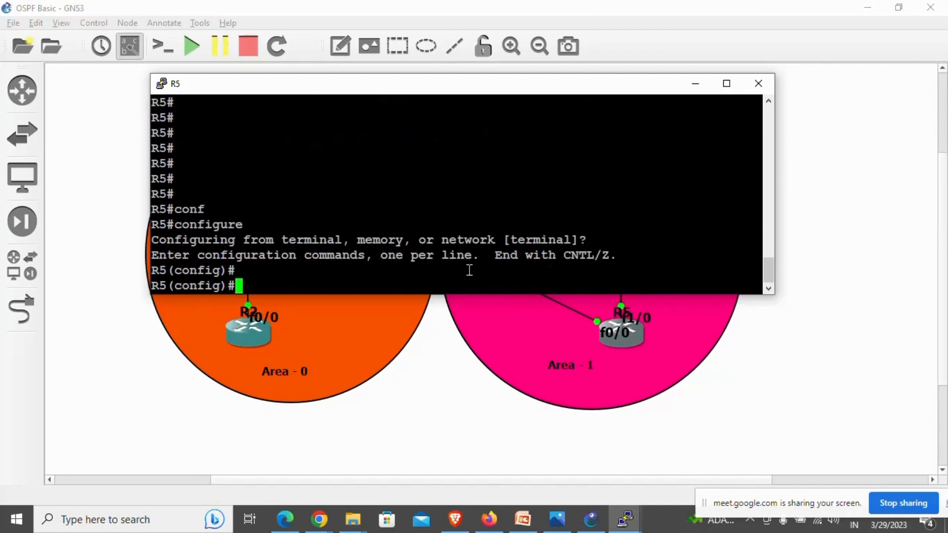
Assign IP address 30.0.0.5 with subnet mask 255.0.0.0 to R5's interface f0/0
text(inte)
key(Tab)
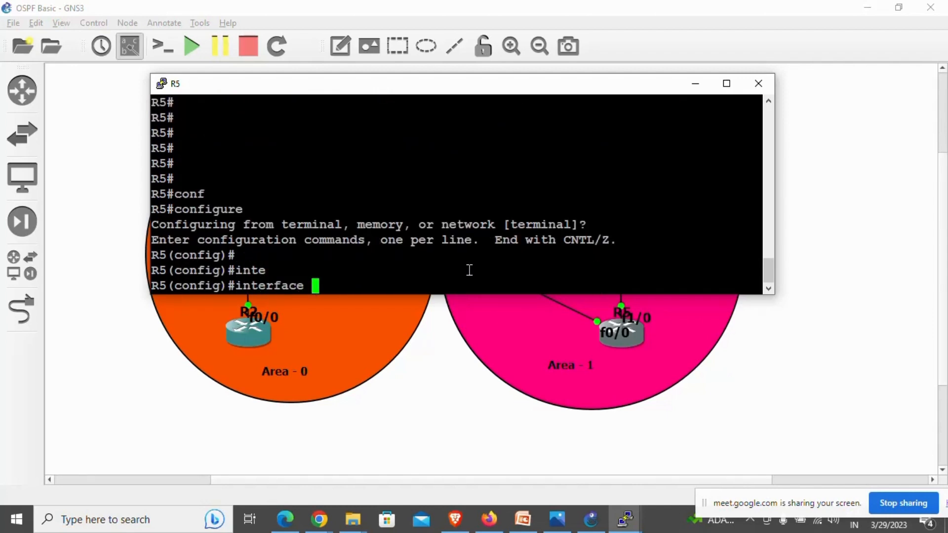
text(f0/0)
key(Return)
text(ip add)
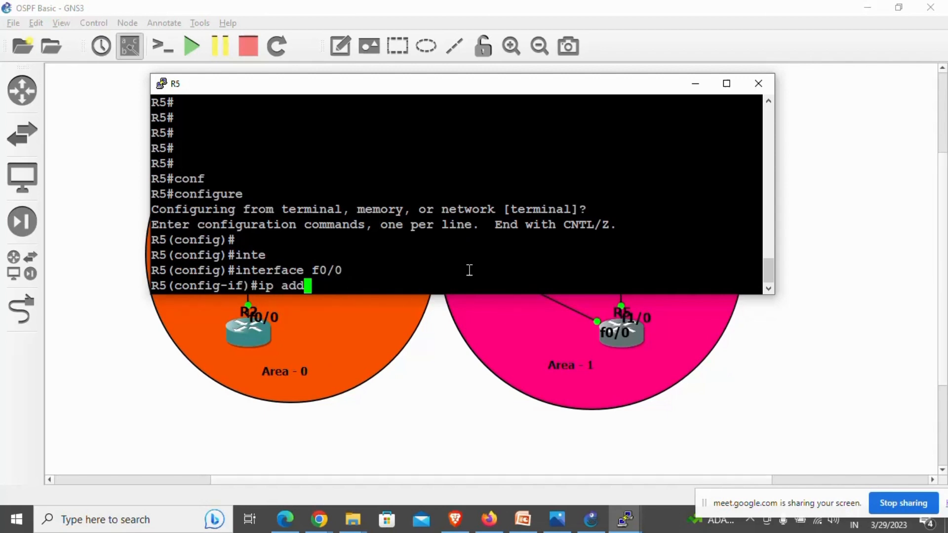
key(Tab)
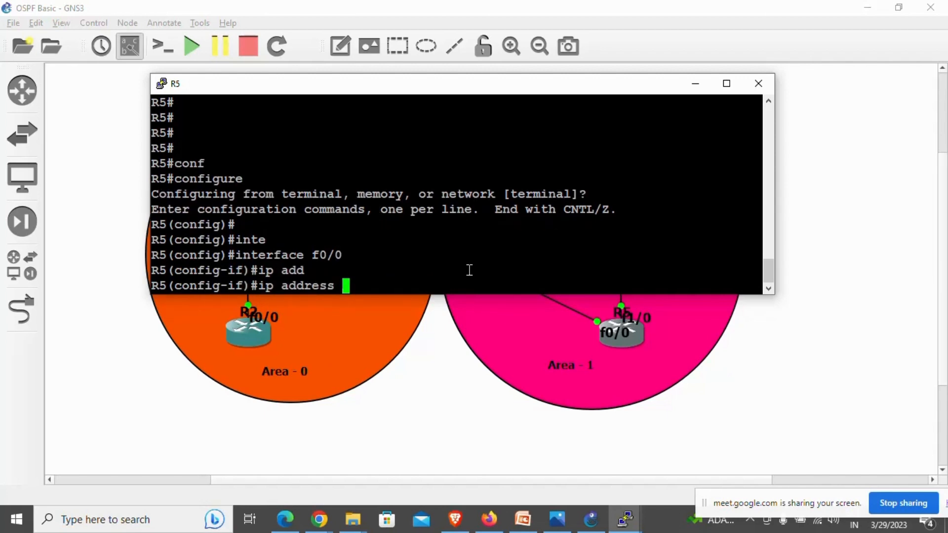
text(30.0.0.)
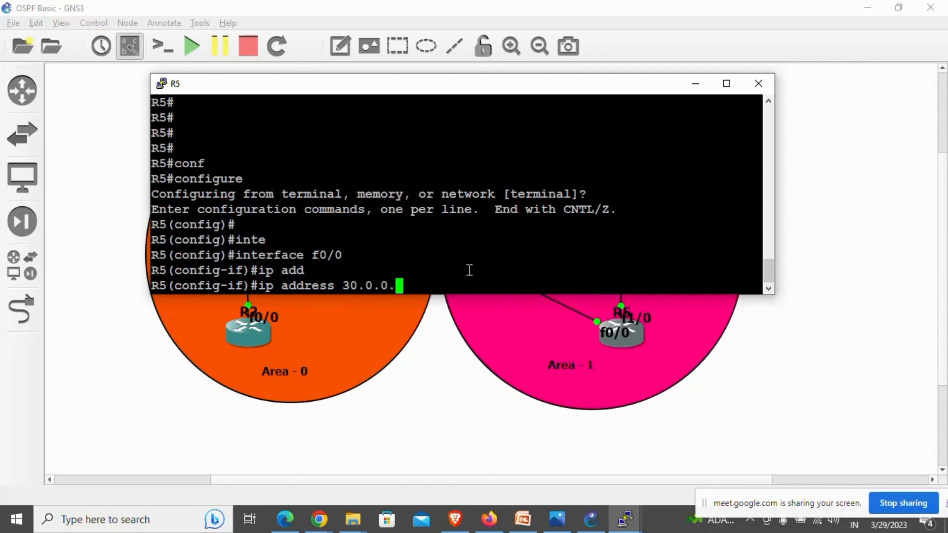
text(5)
text( 255)
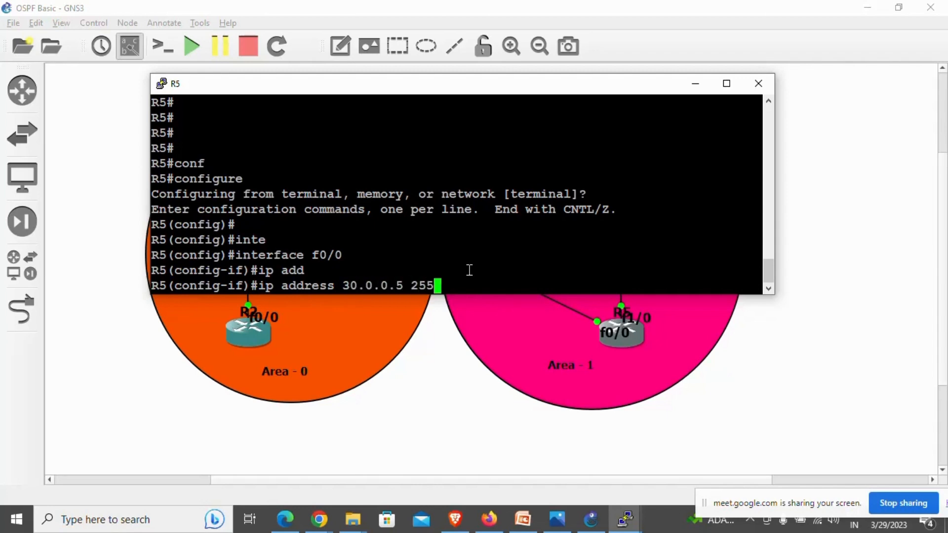
text(.0.0.0.)
key(Return)
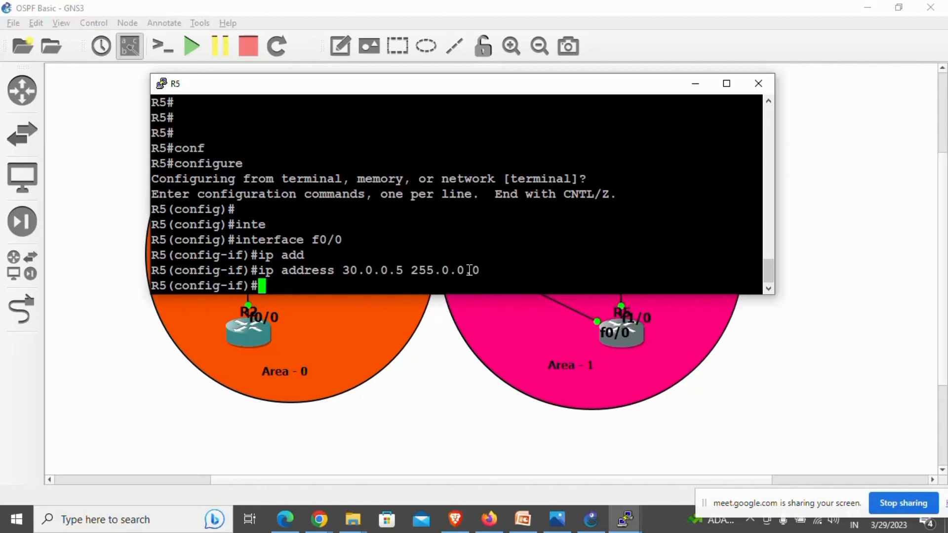
Enable R5's interface f0/0 with no shutdown and exit to global configuration mode
text(no shut)
key(Tab)
key(Return)
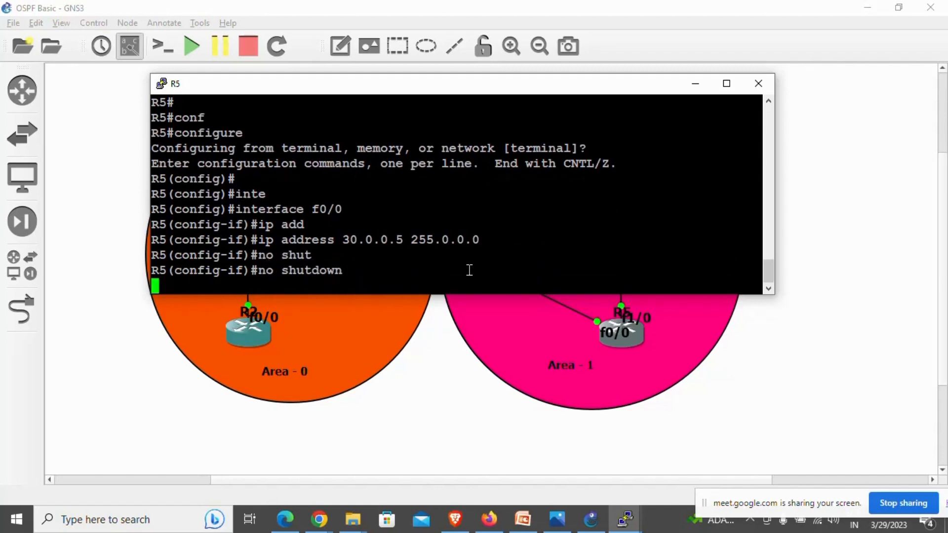
key(Return)
key(Return)
key(Return)
text(exit)
key(Return)
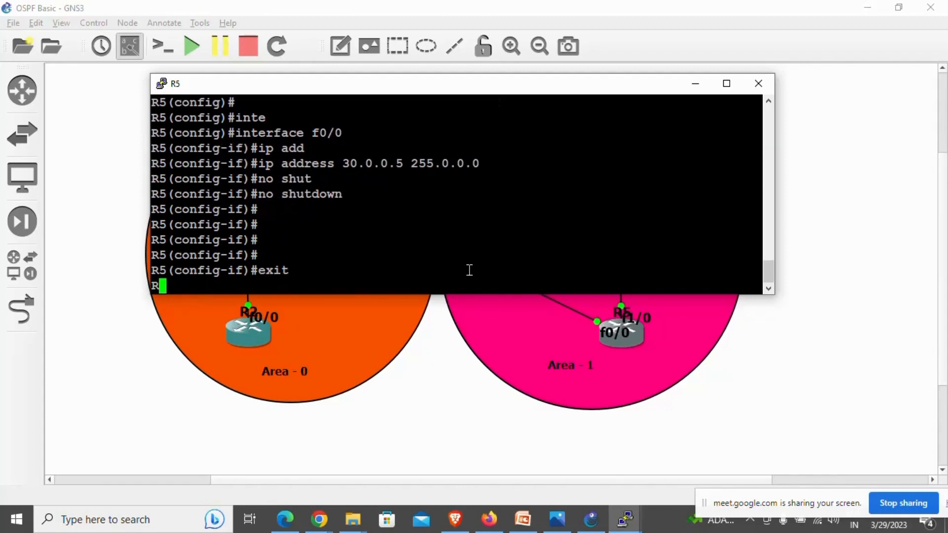
key(Return)
key(Return)
key(Return)
key(Return)
key(Return)
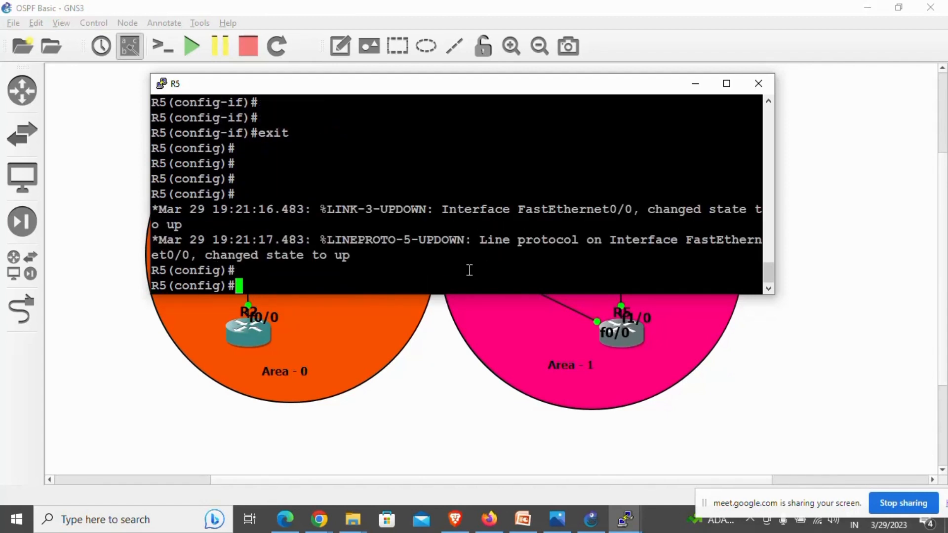
Assign IP address 40.0.0.5 with subnet mask 255.0.0.0 to R5's interface f1/0
text(inter)
key(Tab)
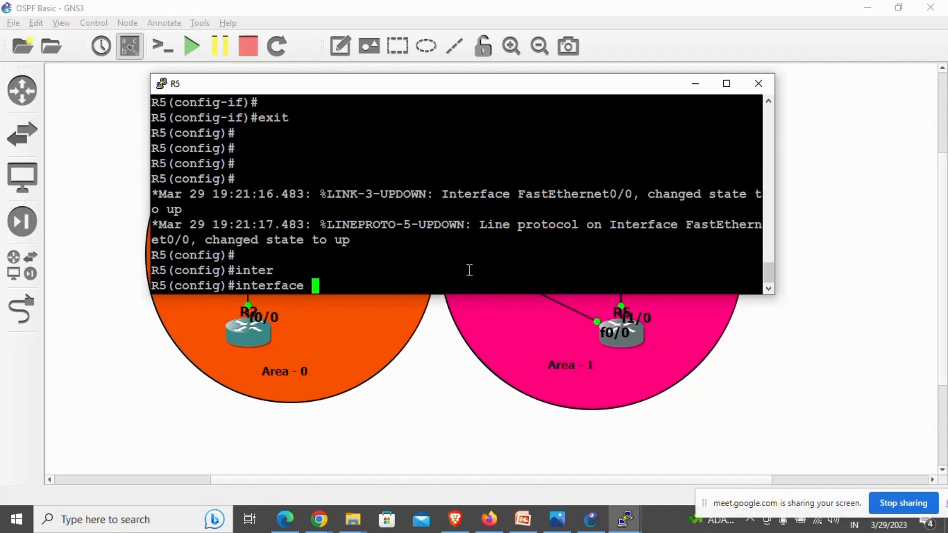
text(f1/0)
key(Return)
text(ip add)
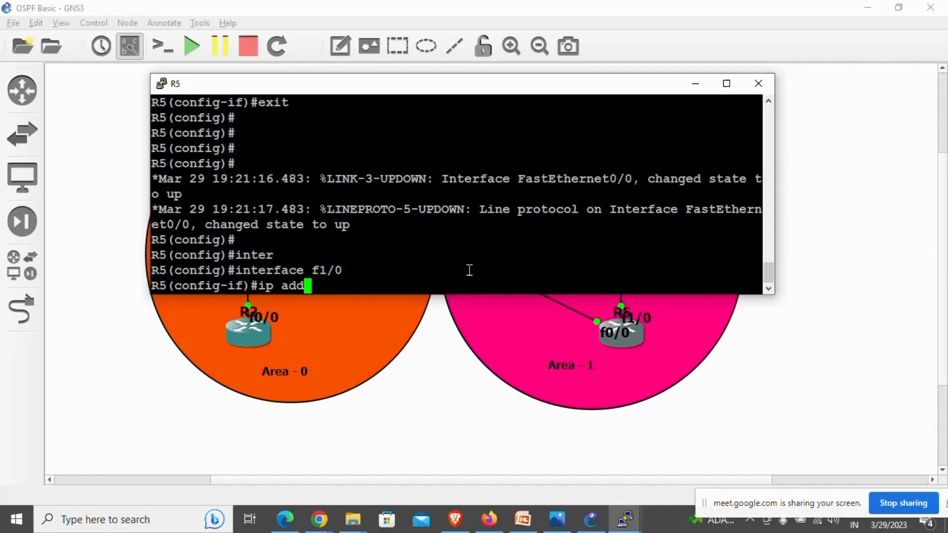
key(Tab)
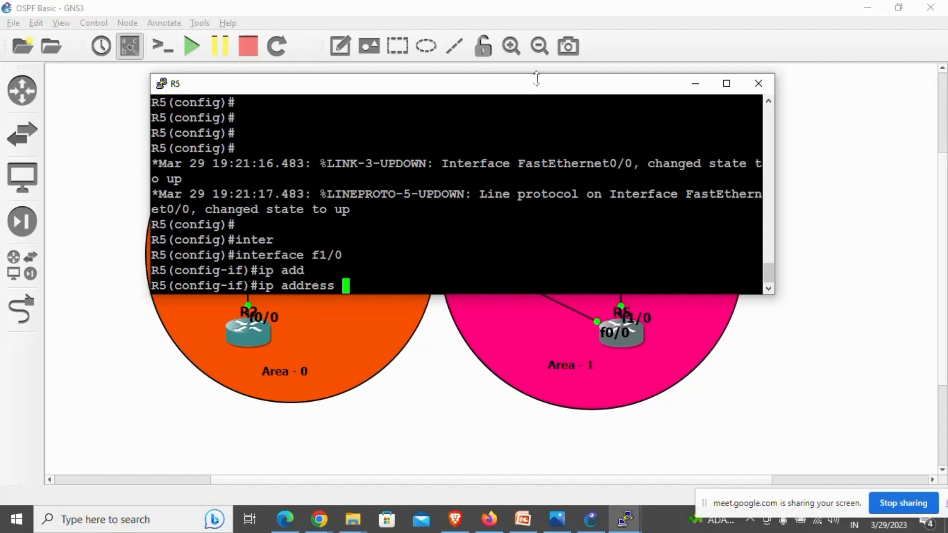
drag(537, 90, 569, 76)
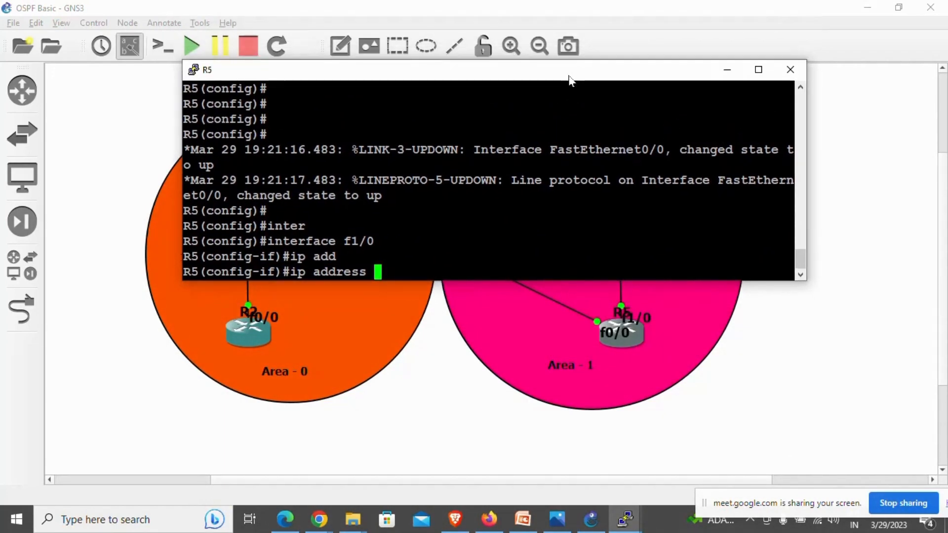
text(40.0.)
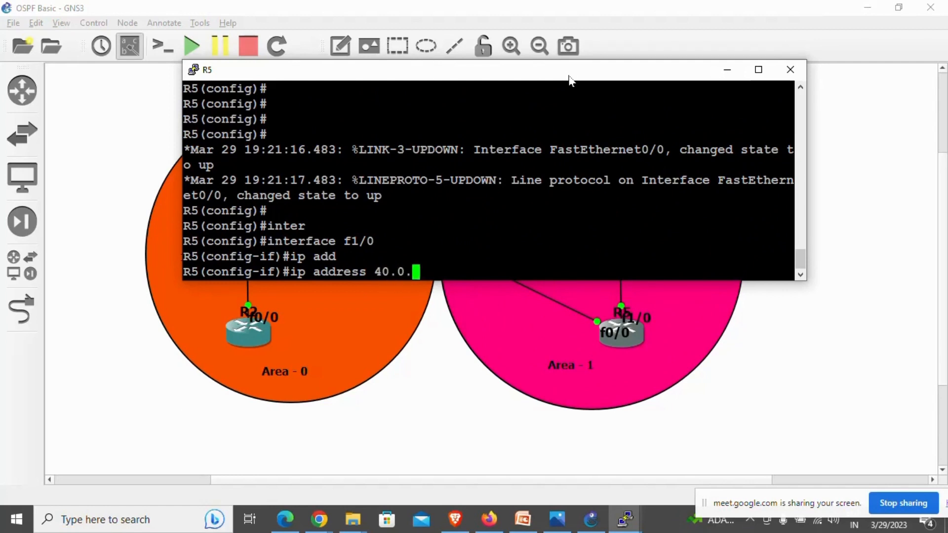
text(0.5 255.0.0.0)
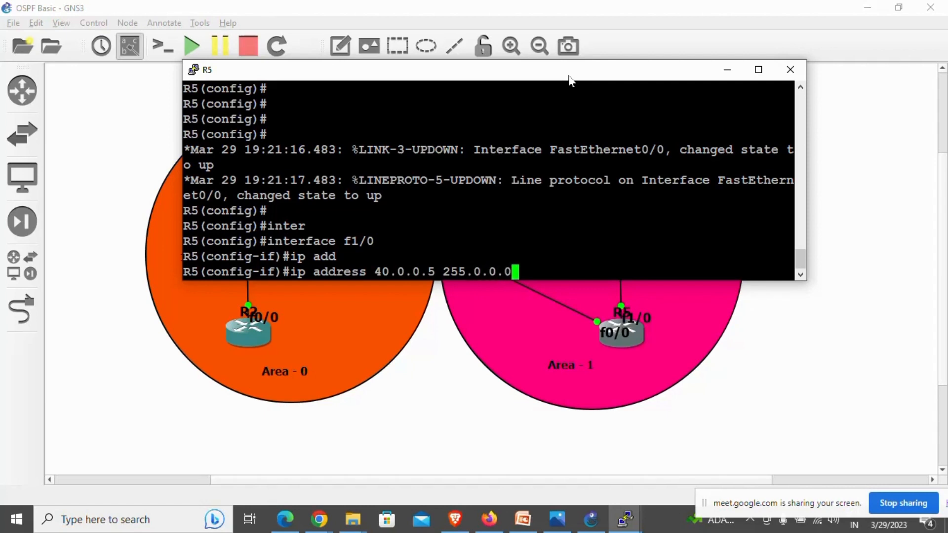
key(Return)
Enable R5's interface f1/0 with no shutdown and exit to global configuration mode
text(no shut)
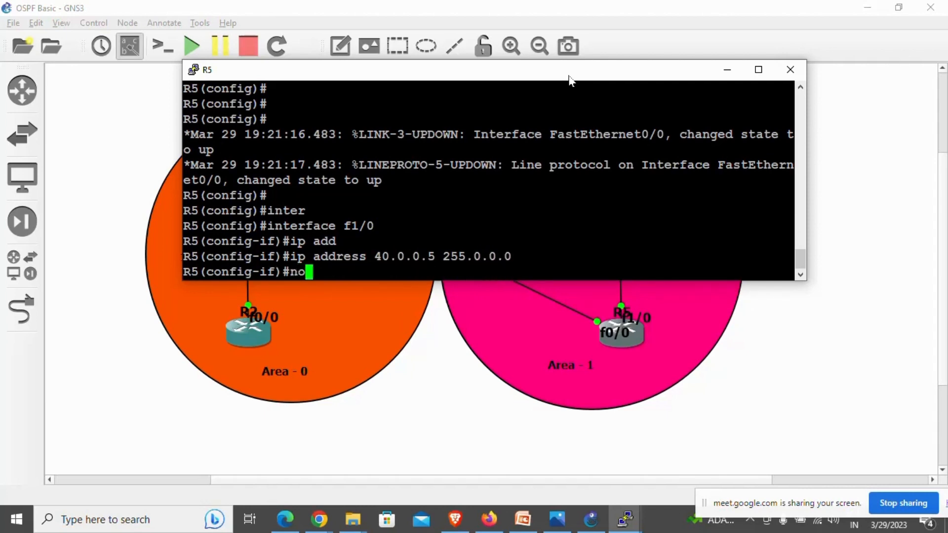
key(Tab)
key(Return)
key(Return)
key(Return)
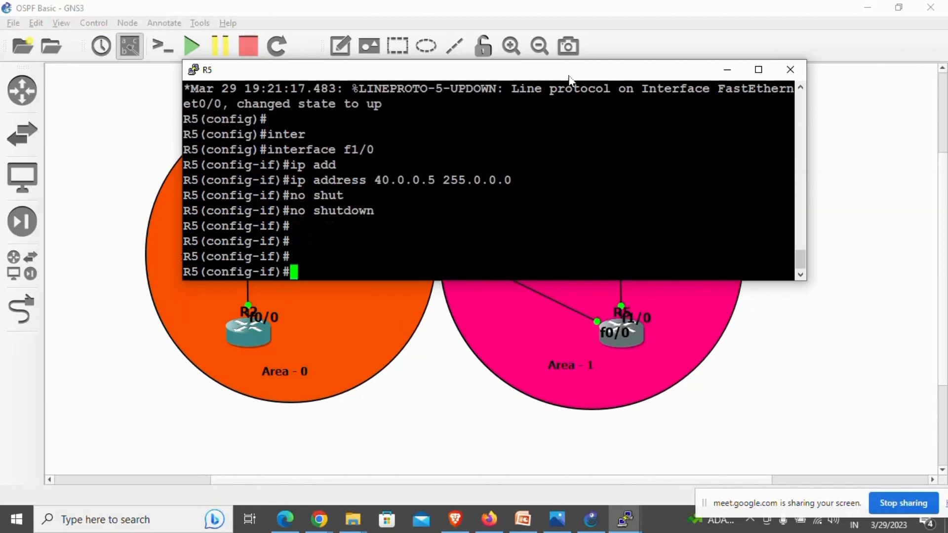
text(exit)
key(Return)
key(Return)
key(Return)
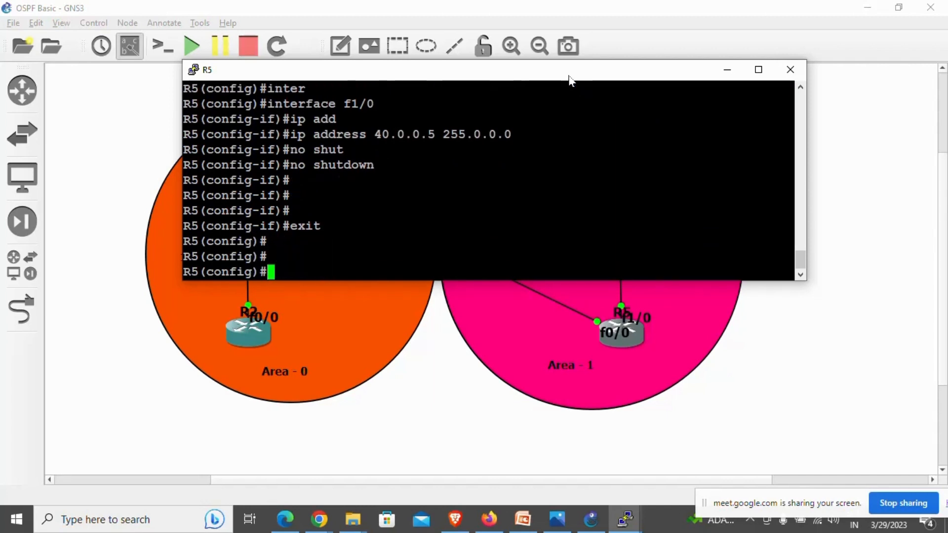
Open R4's console, place it below the R4 router so its interface stays in view, and bring up the R4 command prompt
click(901, 300)
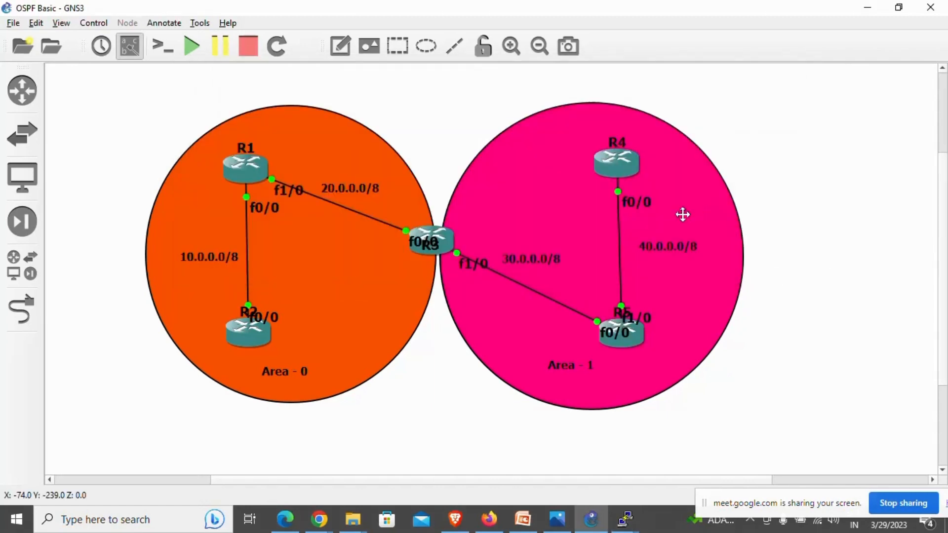
click(618, 168)
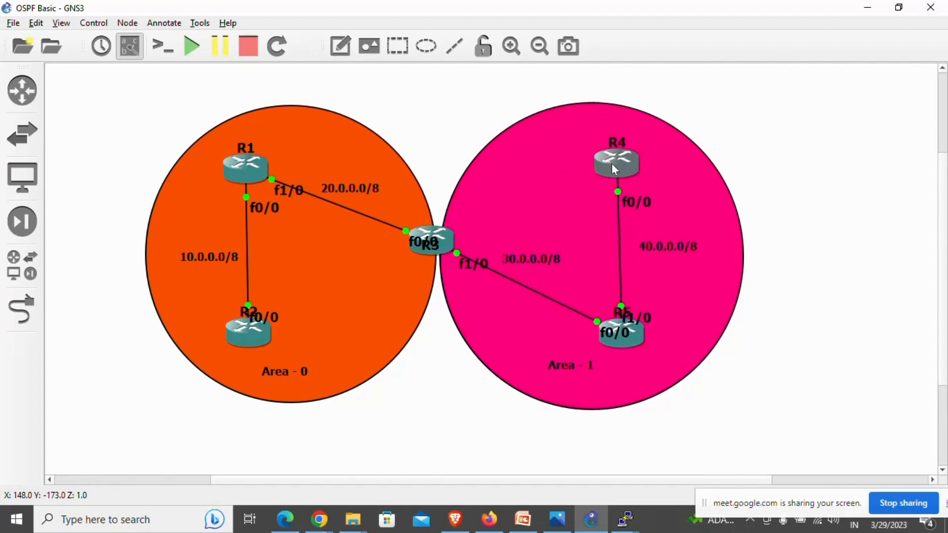
double_click(615, 166)
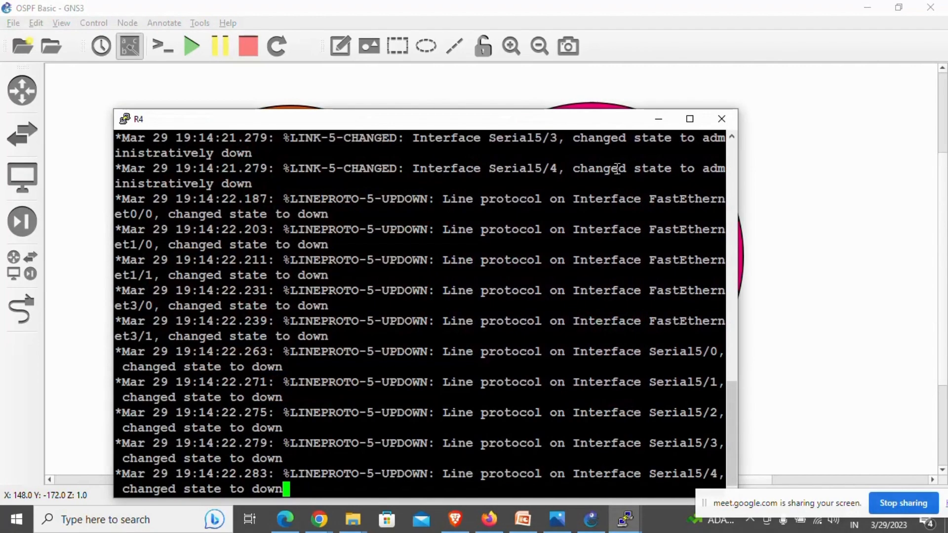
drag(519, 122, 557, 249)
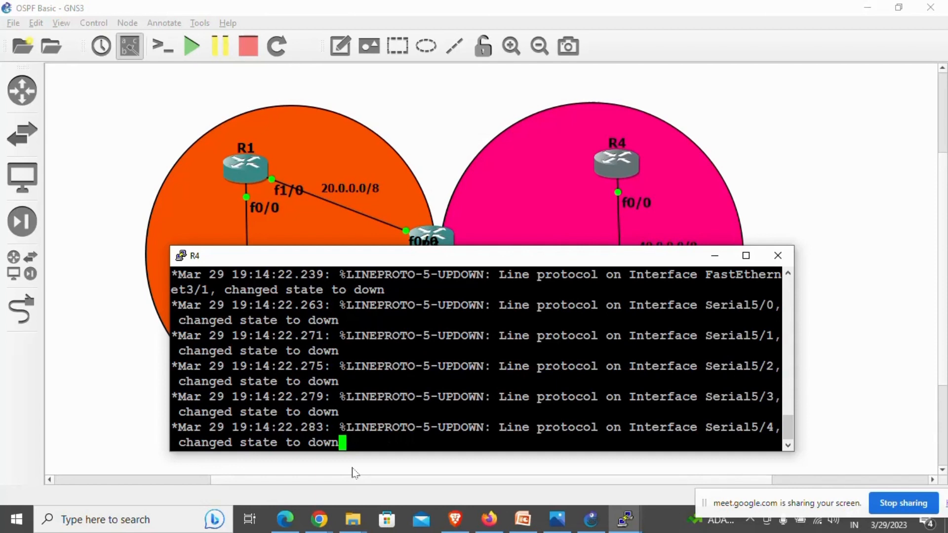
key(Return)
key(Return)
key(Return)
key(Return)
key(Return)
key(Return)
Enter global configuration mode on R4 with the configure command, accepting the default terminal source
text(conf)
key(Tab)
key(Return)
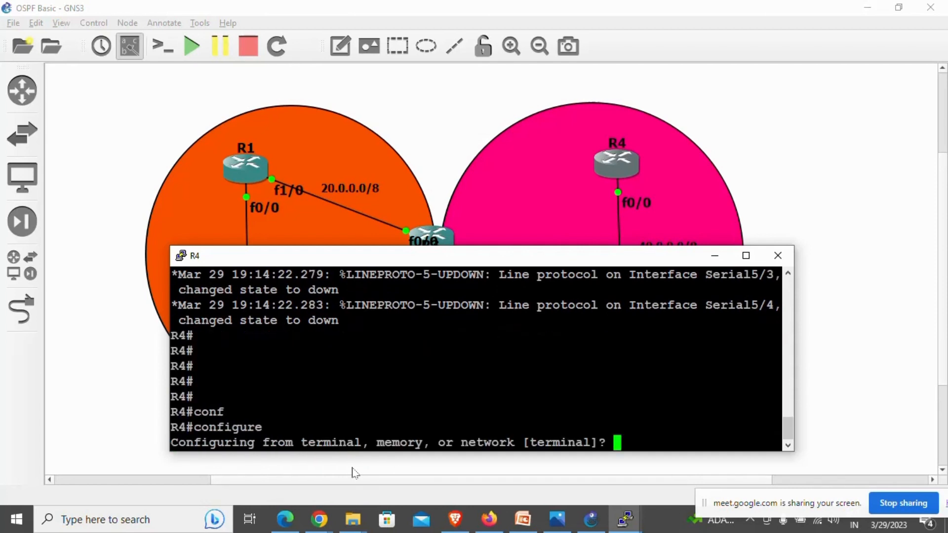
key(Return)
key(Return)
Assign IP address 40.0.0.4 with subnet mask 255.0.0.0 to R4's interface f0/0
text(inter)
key(Tab)
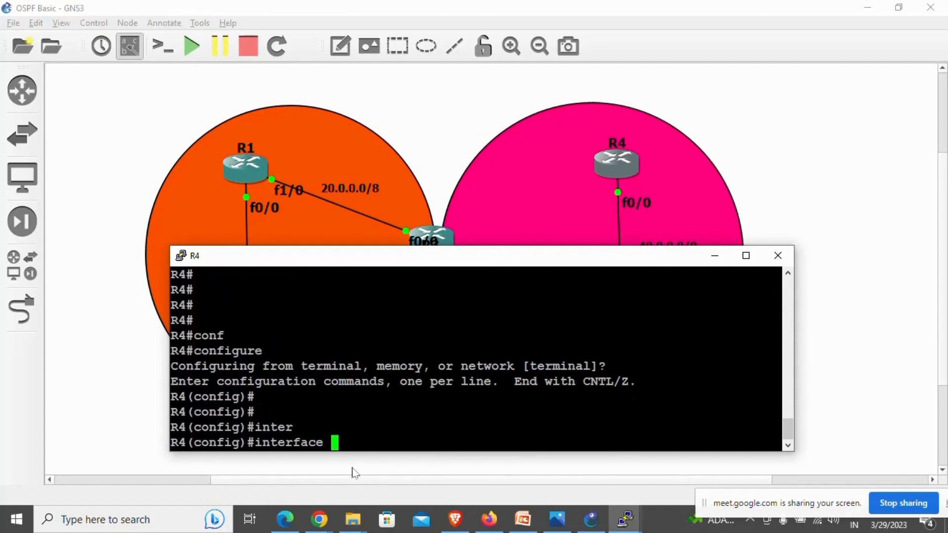
text(f0/0)
key(Return)
text(ip add)
key(Tab)
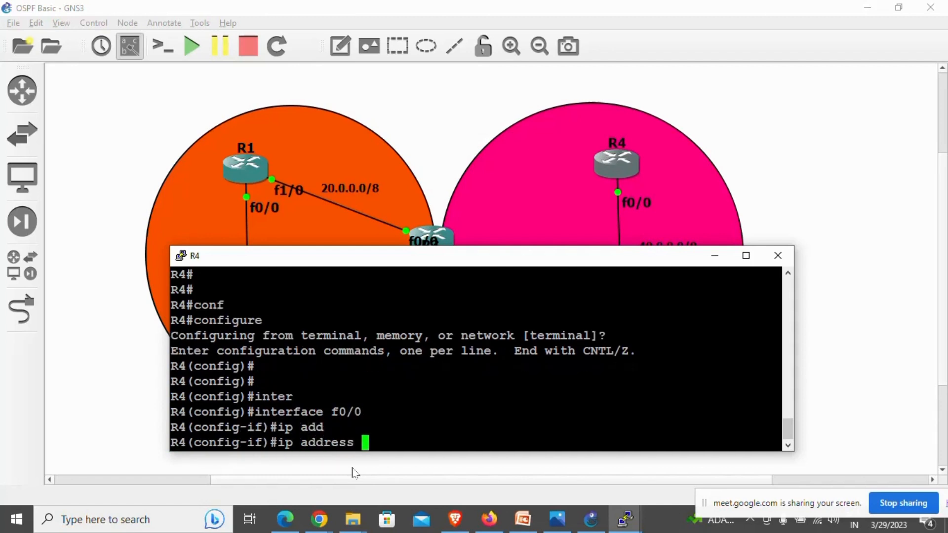
text(40.0.0.)
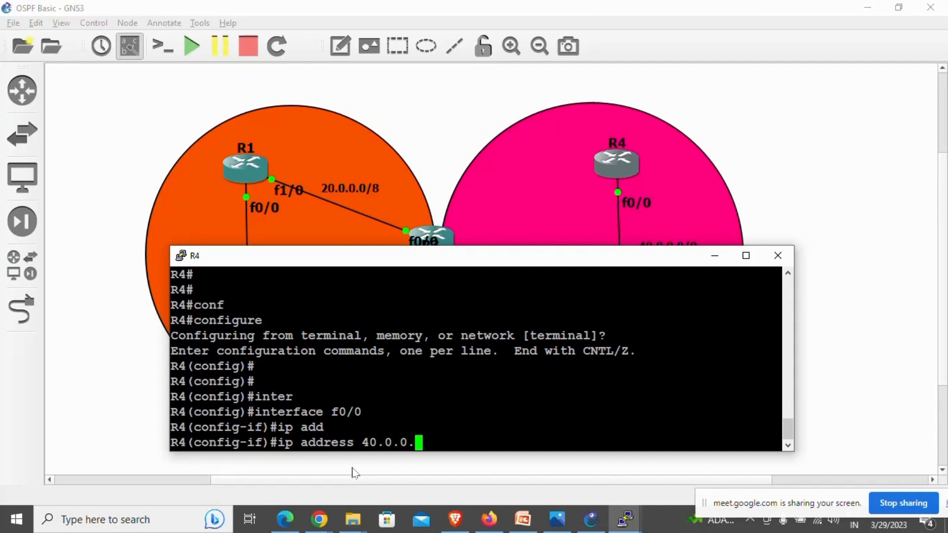
text(4 255.)
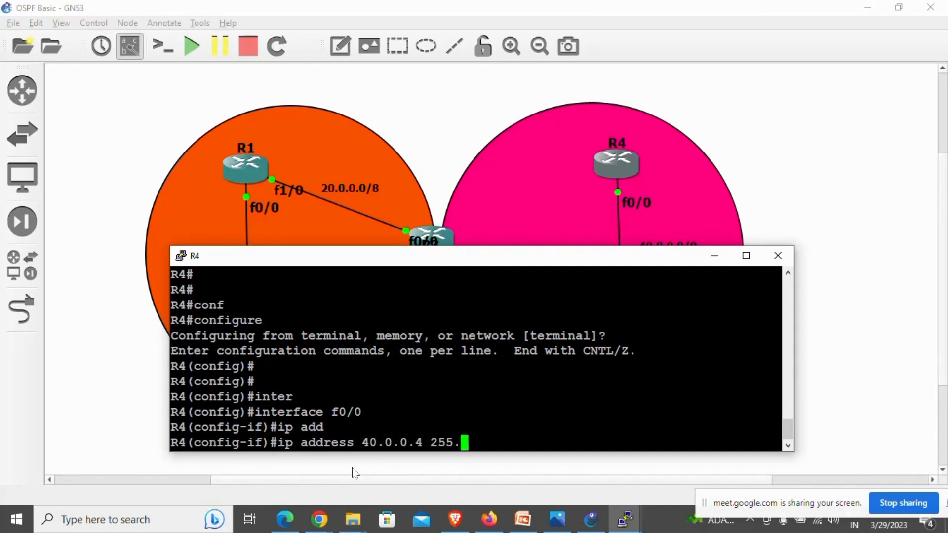
text(0.0.0)
key(Return)
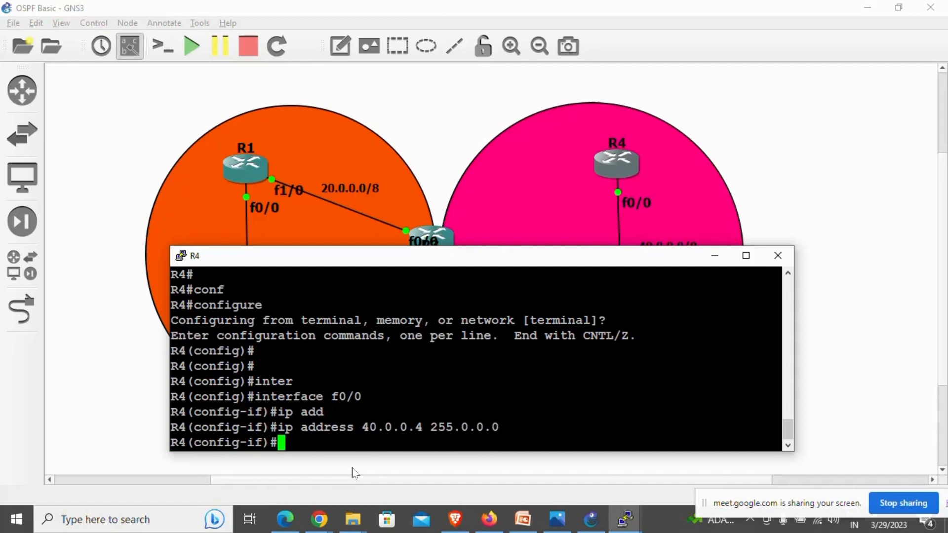
Enable R4's interface f0/0 with no shutdown and exit to global configuration mode
text(no shut)
key(Tab)
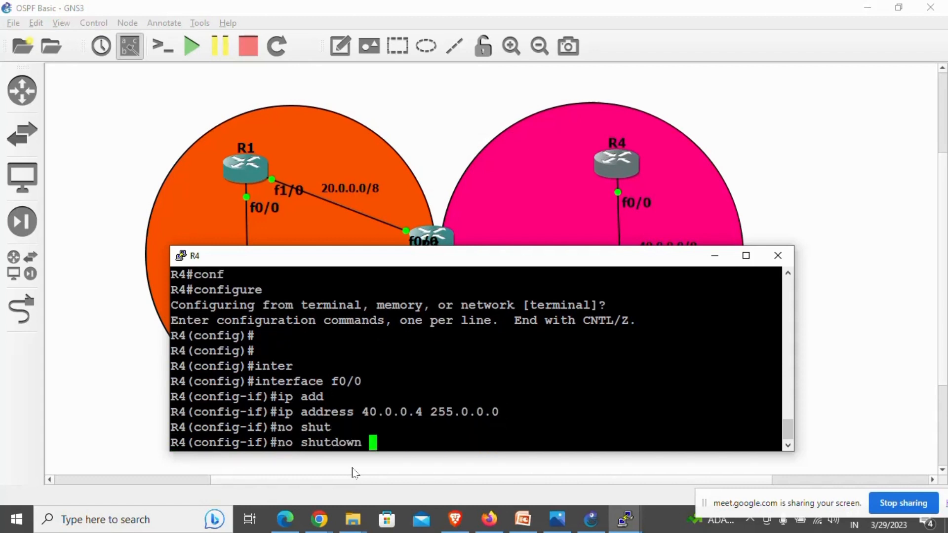
key(Return)
key(Return)
key(Return)
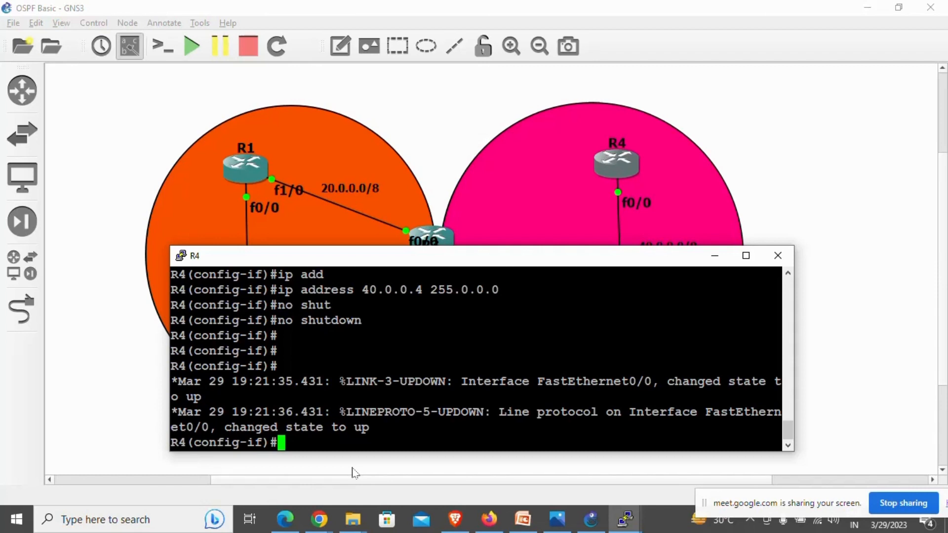
text(exit)
key(Return)
key(Return)
key(Return)
key(Return)
key(Return)
key(Return)
key(Return)
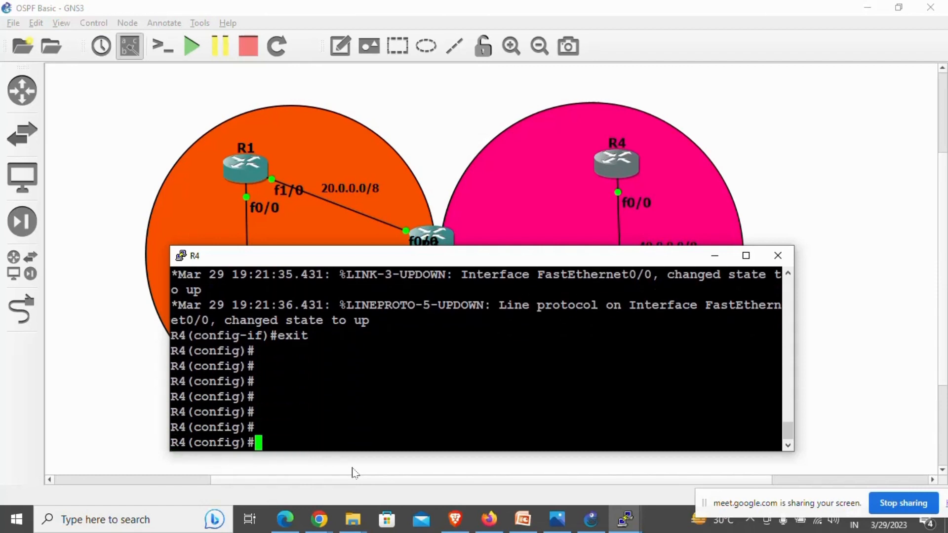
Save R4's running configuration with do wr, confirming the overwrite of the previous NVRAM configuration
text(do wr)
key(Return)
key(Return)
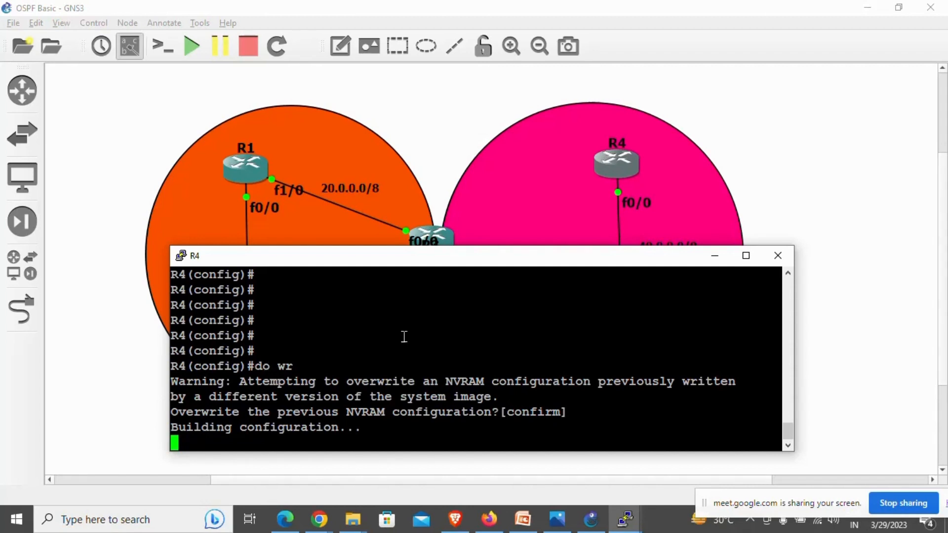
Bring R5's console back up, save its configuration with do wr, confirming the overwrite, and return to the topology
click(735, 178)
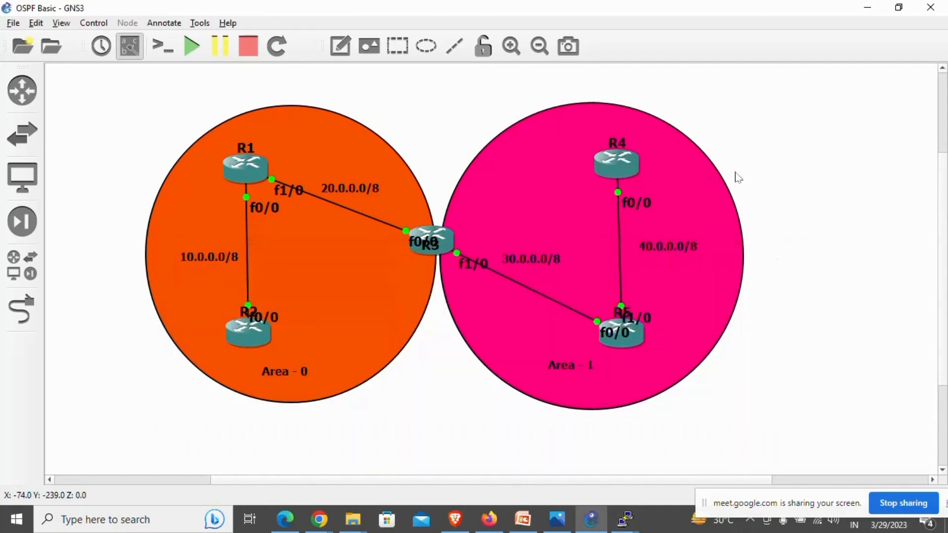
double_click(597, 333)
text(do wr)
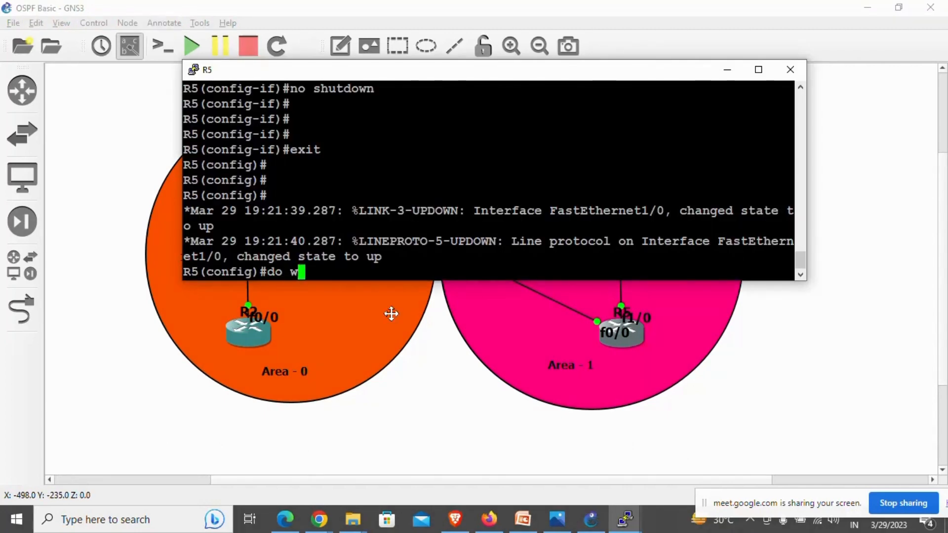
key(Return)
key(Return)
click(341, 387)
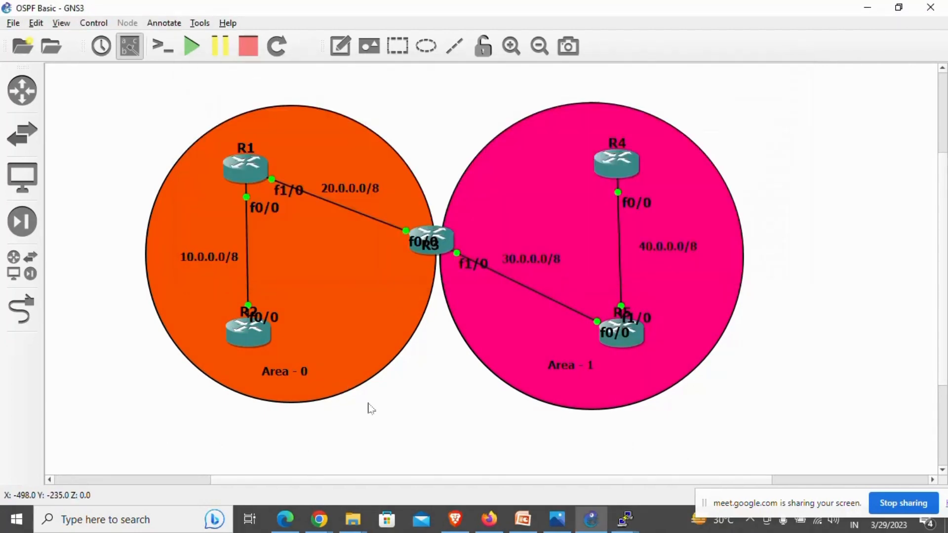
Bring up R3's console and save its configuration with do wr, confirming the overwrite of the previous NVRAM configuration
double_click(446, 241)
text(do wr)
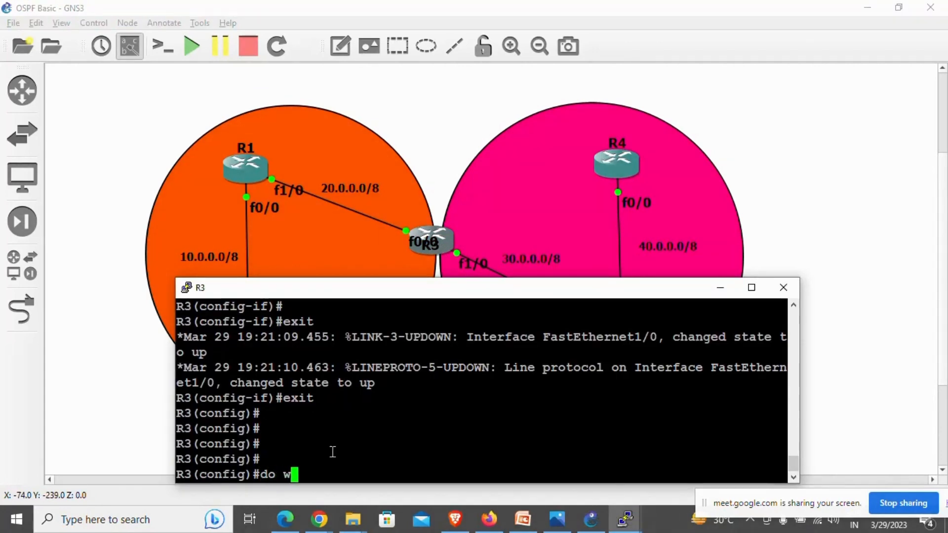
key(Return)
key(Return)
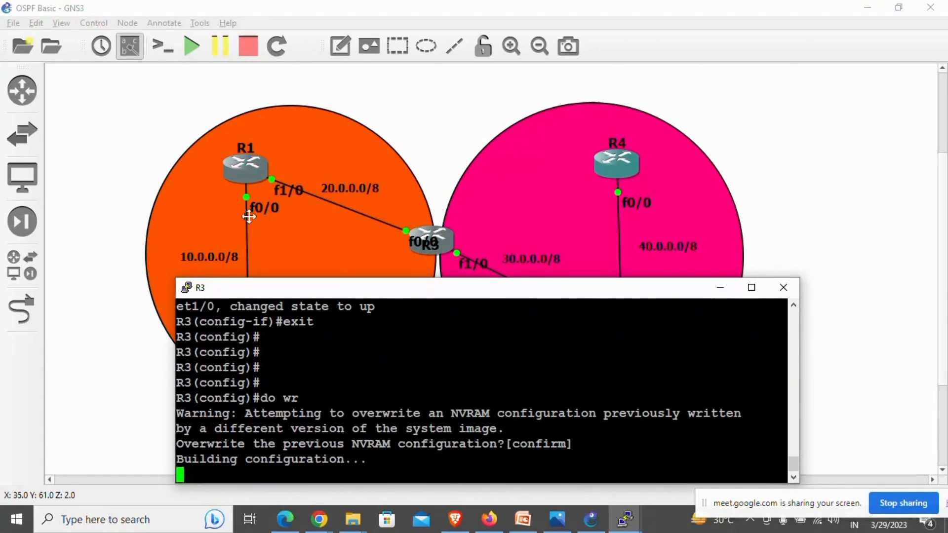
Bring up R1's console and save its configuration with do wr, confirming the NVRAM overwrite
double_click(244, 170)
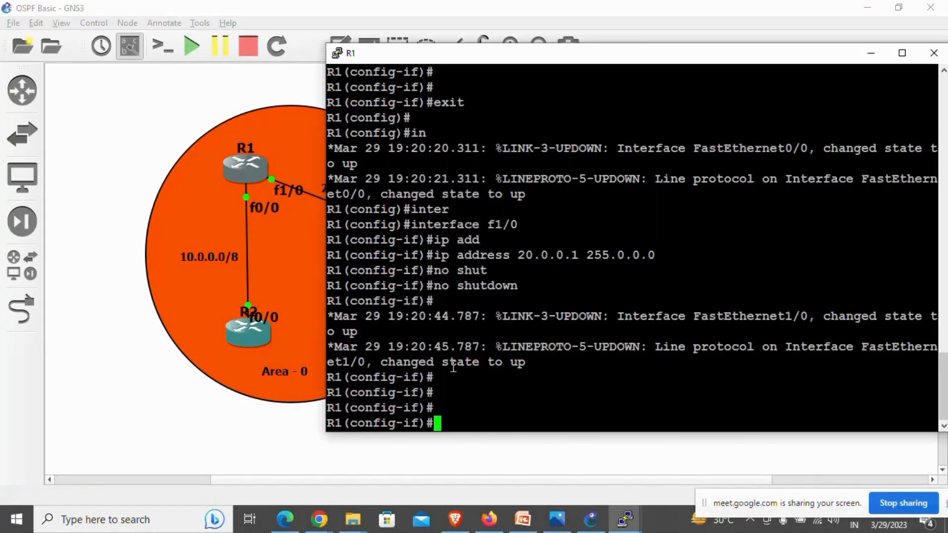
text(do wr)
key(Return)
key(Return)
Switch to R2's console, save its configuration with do wr, confirming the overwrite, and return to the topology
key(alt+Tab)
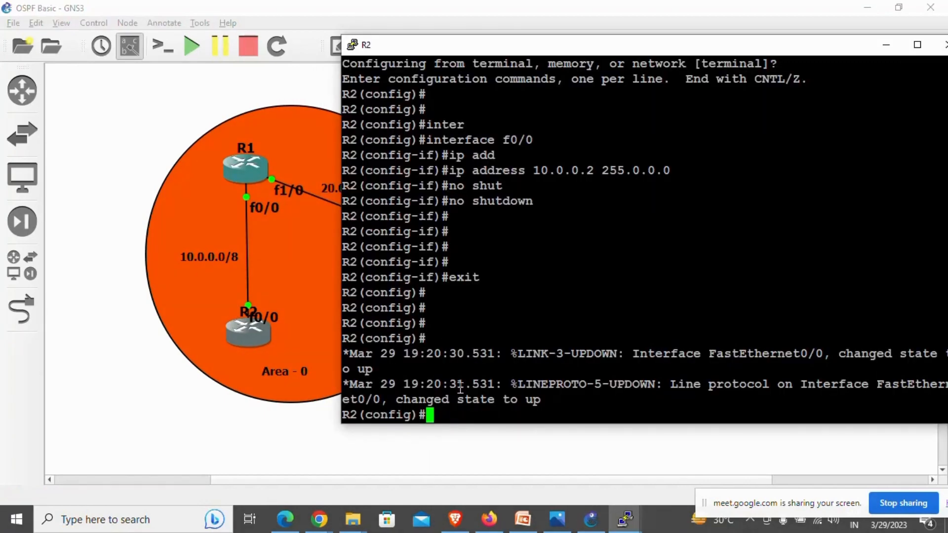
text(do wr)
key(Return)
key(Return)
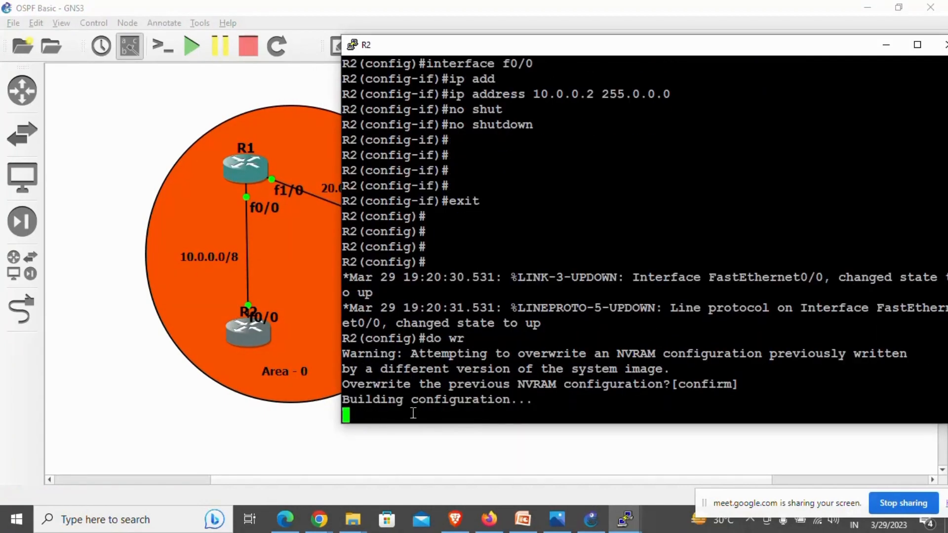
click(203, 443)
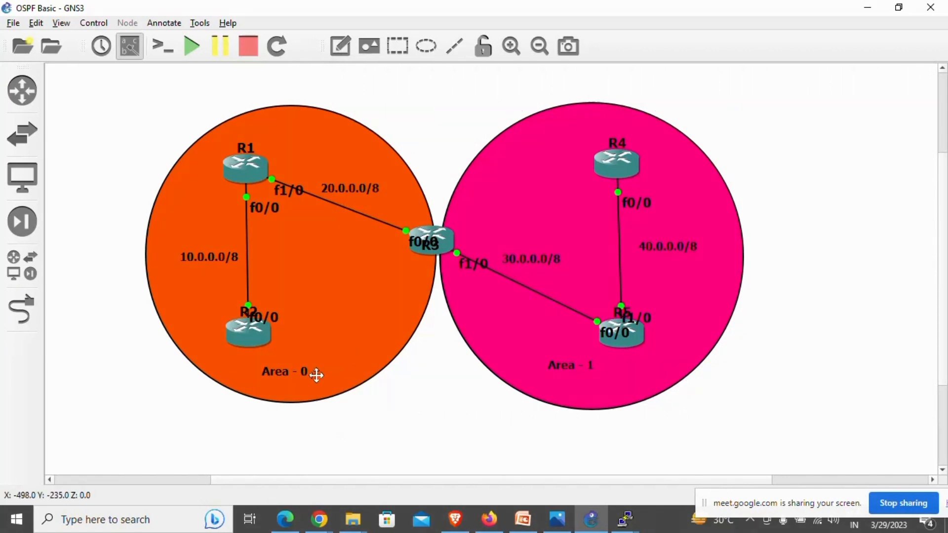
Select R2 in the topology and bring its console back up
click(246, 335)
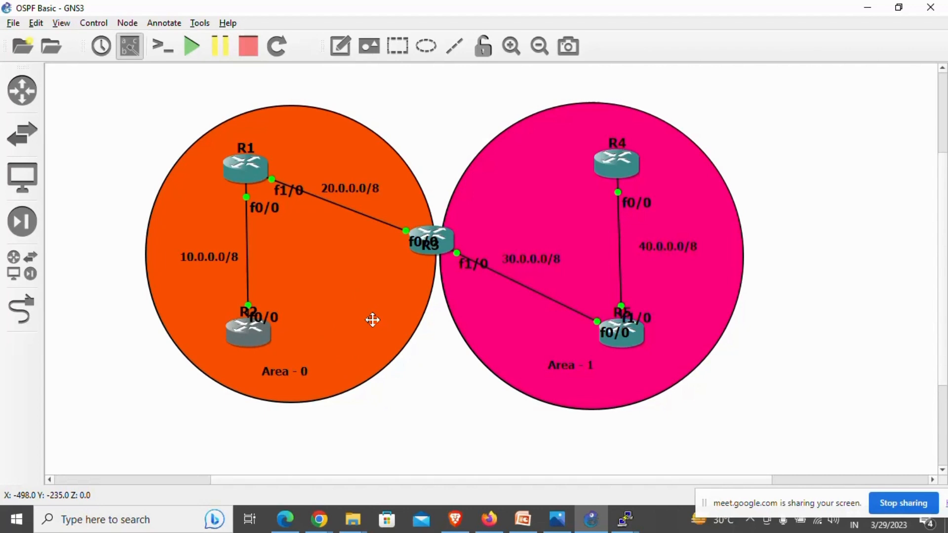
double_click(253, 336)
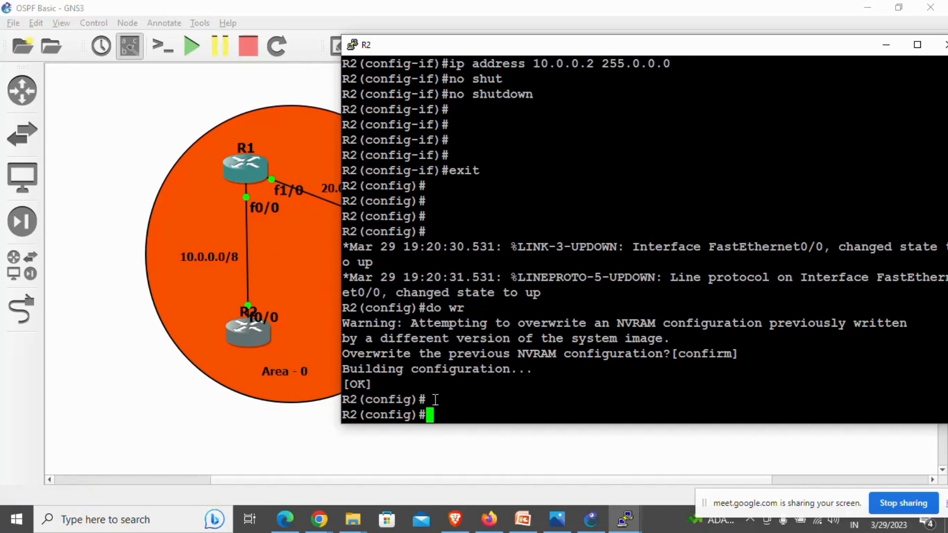
mouse_move(501, 510)
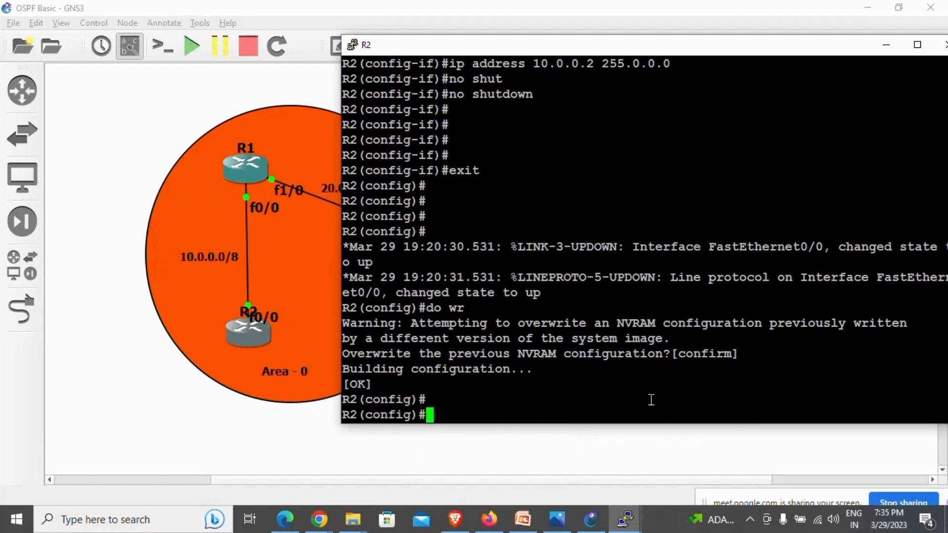
Try to run the config command from R2's global configuration prompt
text(conf)
key(Tab)
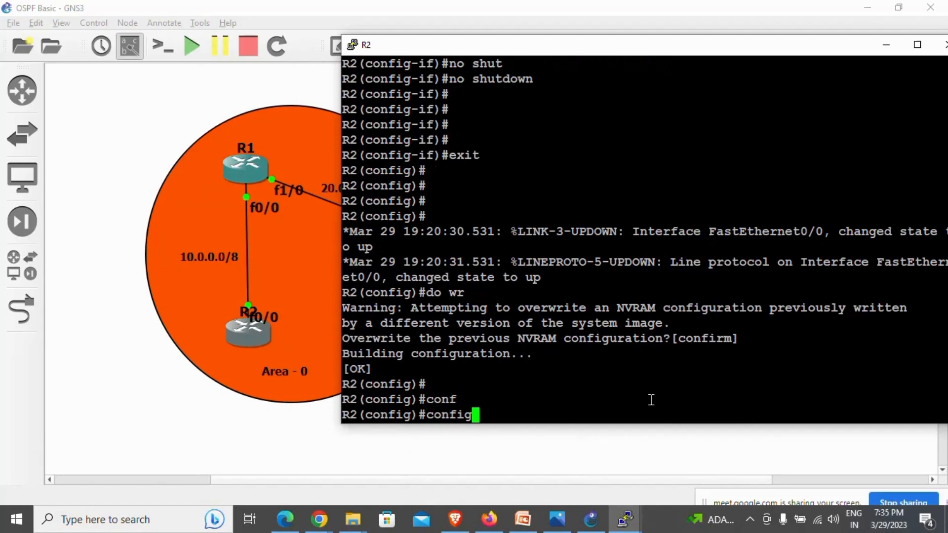
key(Return)
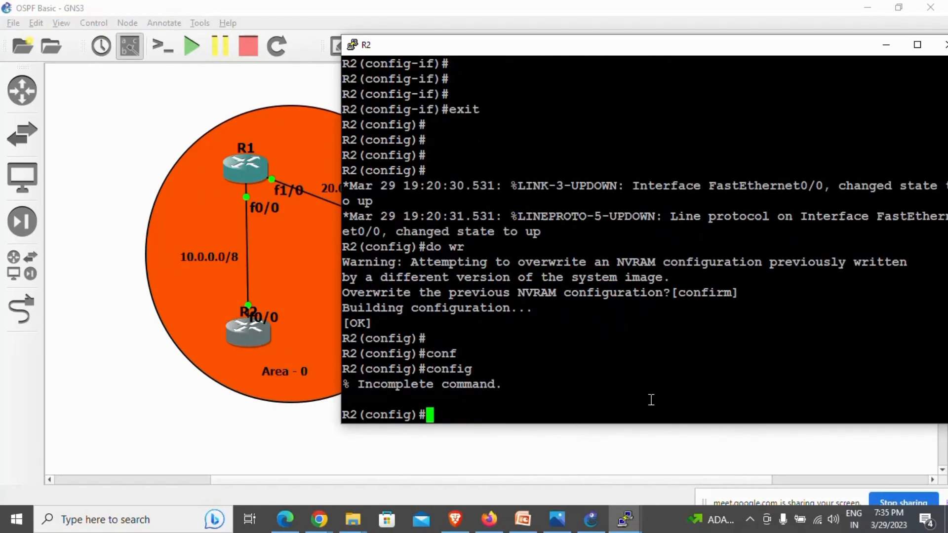
key(Return)
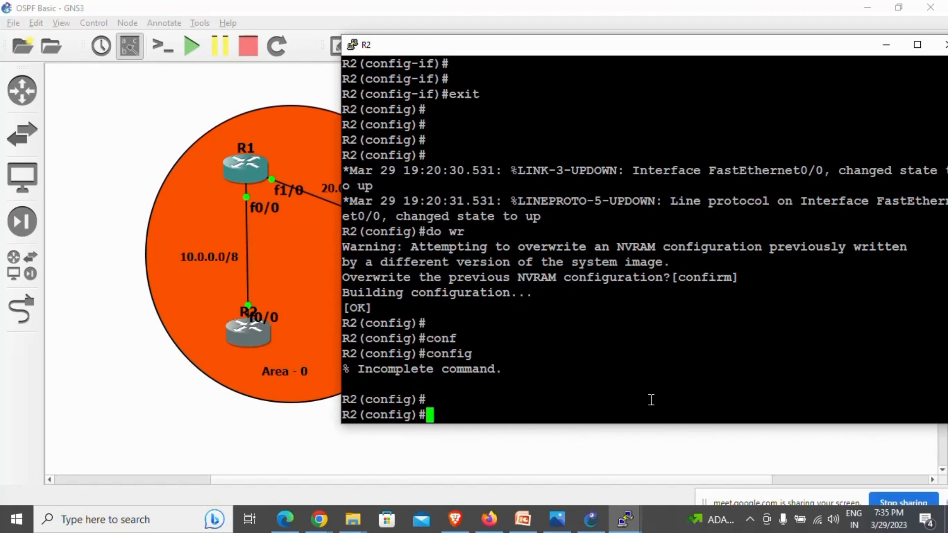
Begin the router ospf command on R2 and look up its allowed process IDs with the ? help
text(router )
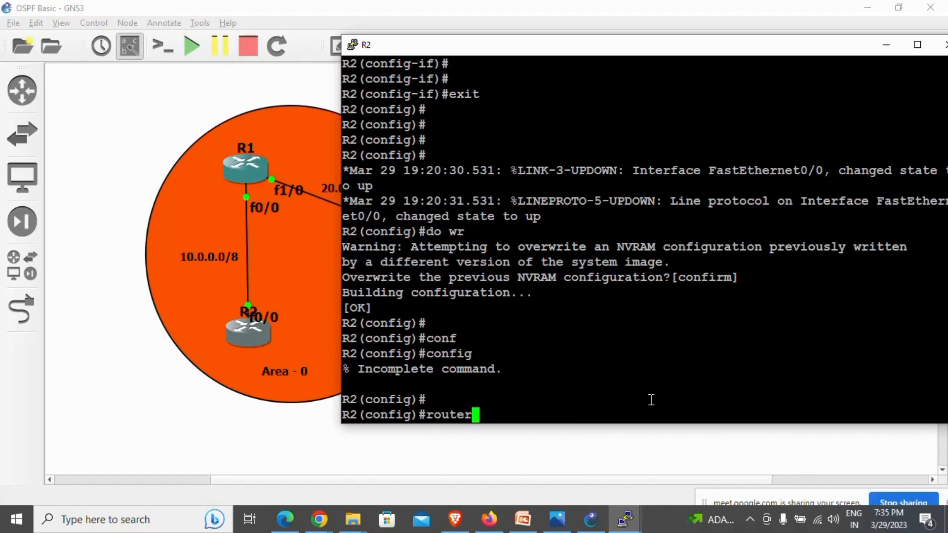
text(ospf )
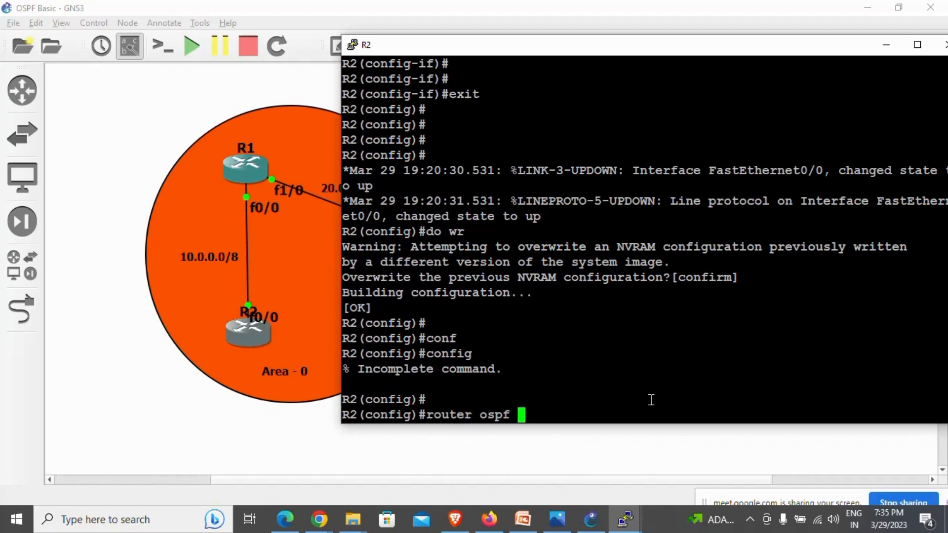
text(?)
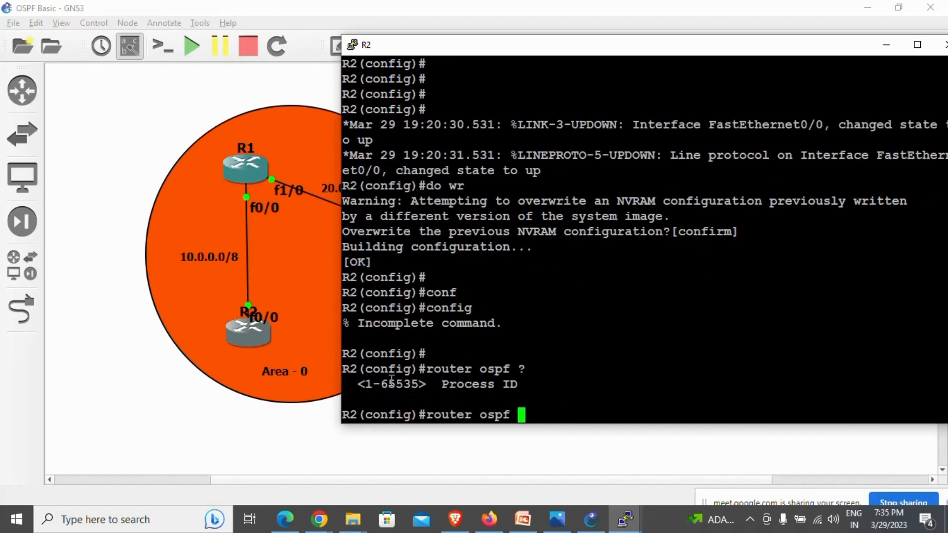
drag(367, 383, 488, 394)
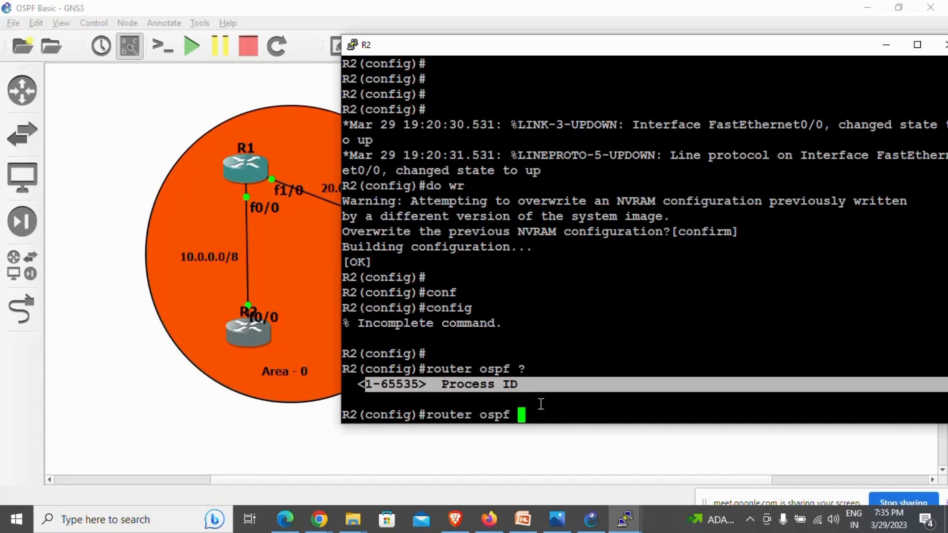
Check the topology, return to R2's console, and complete the router ospf command with process ID 100
click(545, 436)
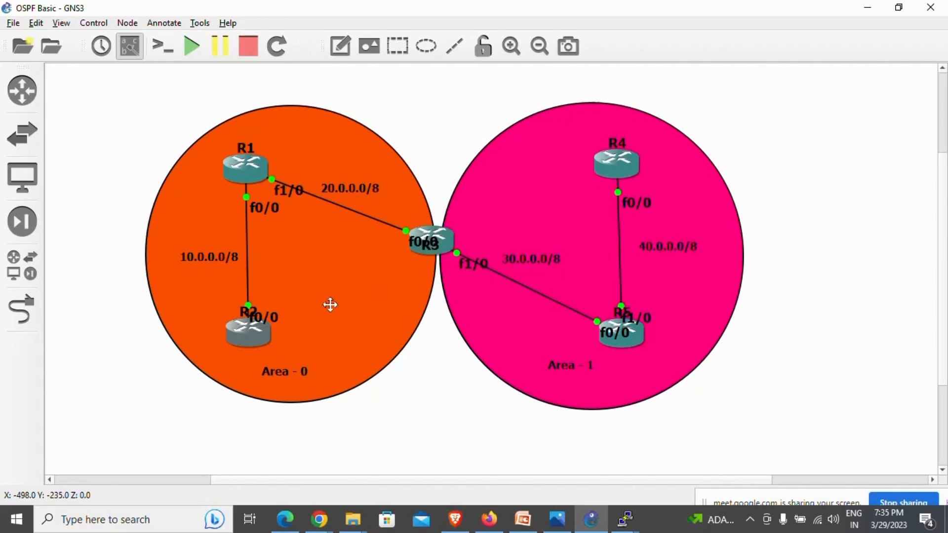
double_click(238, 339)
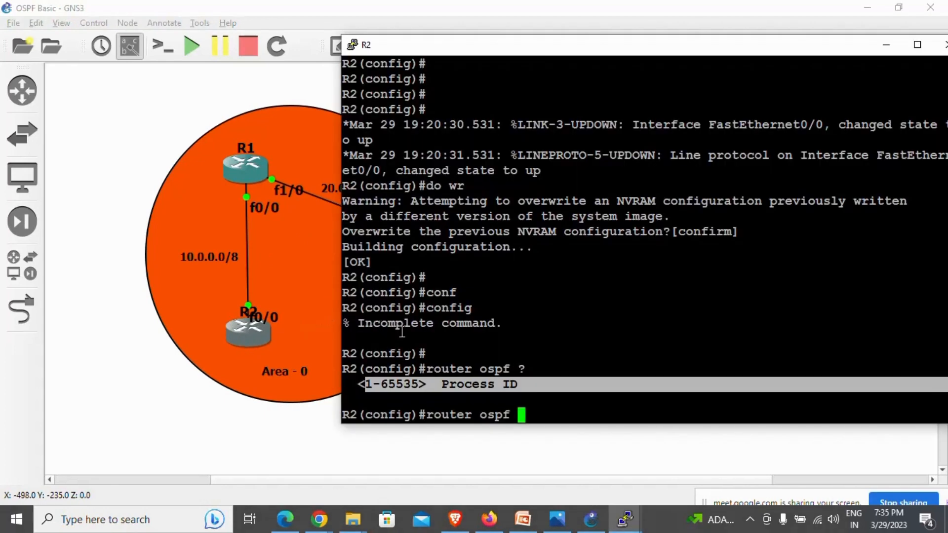
click(539, 411)
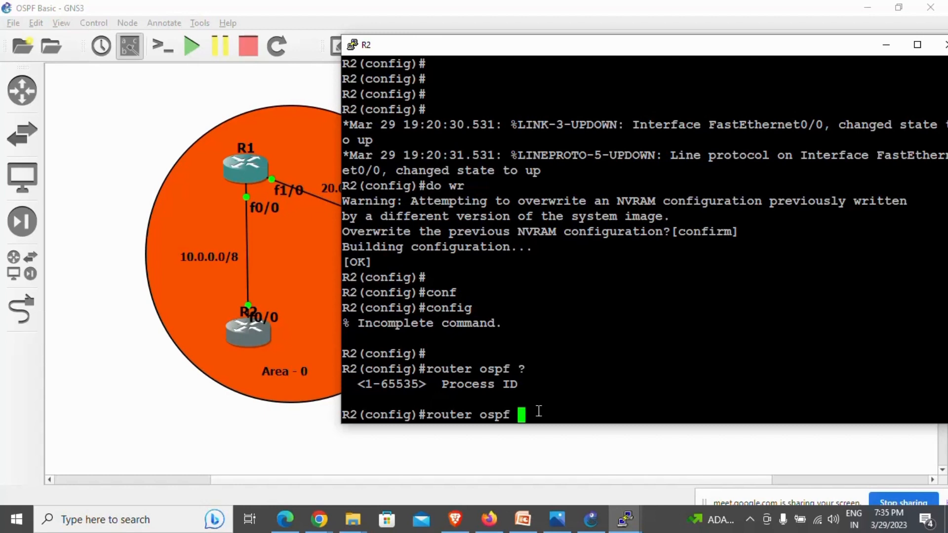
text(100)
key(Return)
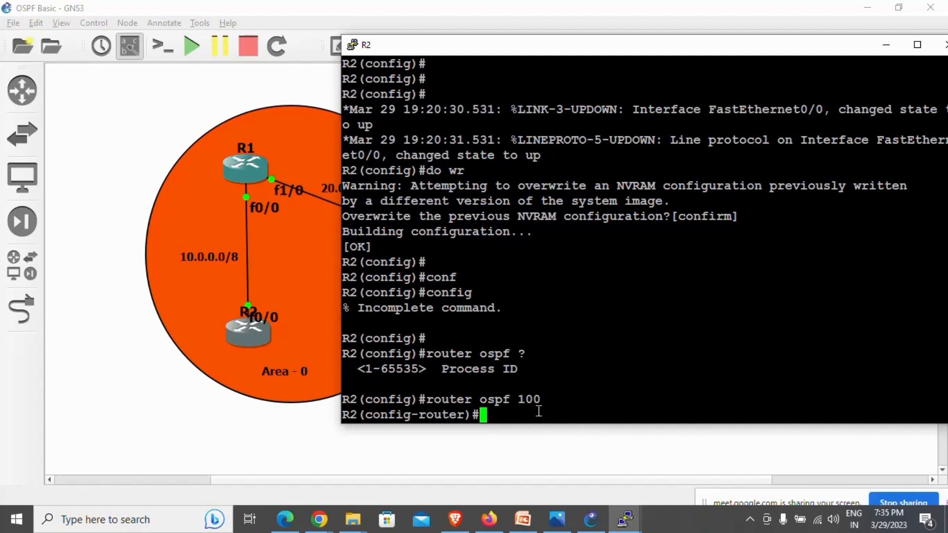
Begin a network statement in R2's OSPF configuration and look up its required argument with the ? help
text(ne)
key(Tab)
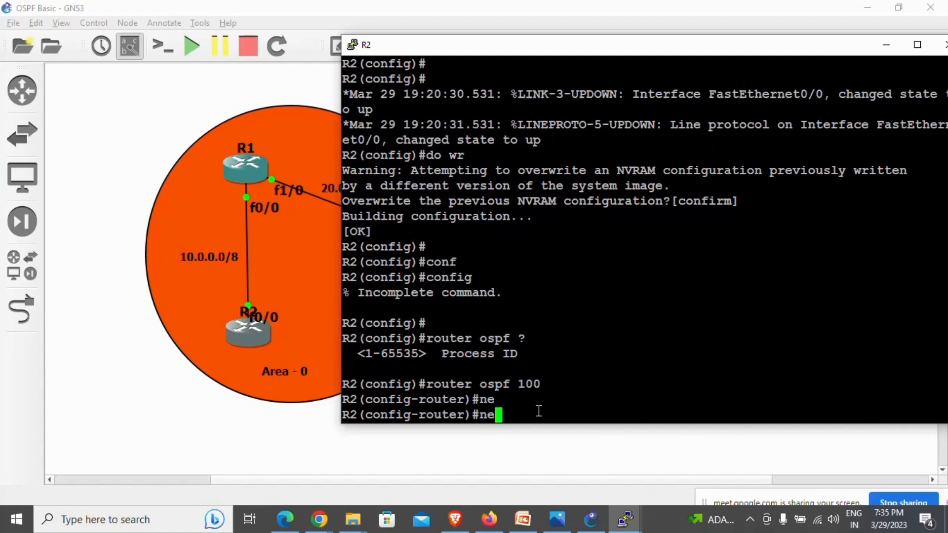
text(t)
key(Tab)
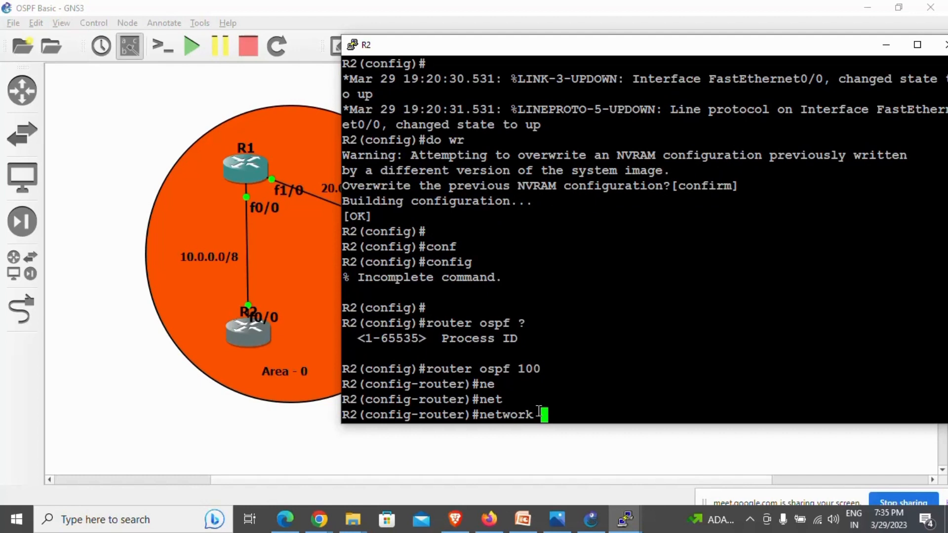
text(?)
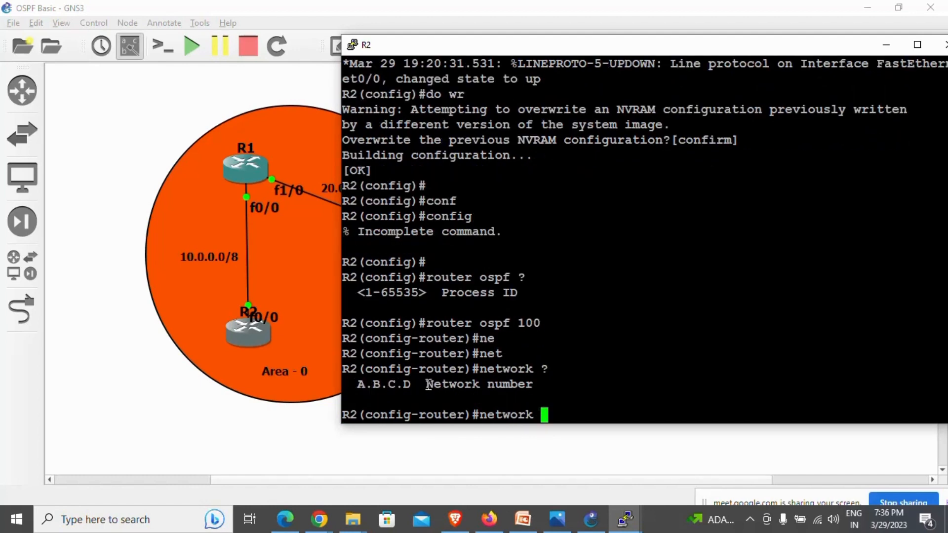
drag(428, 384, 553, 385)
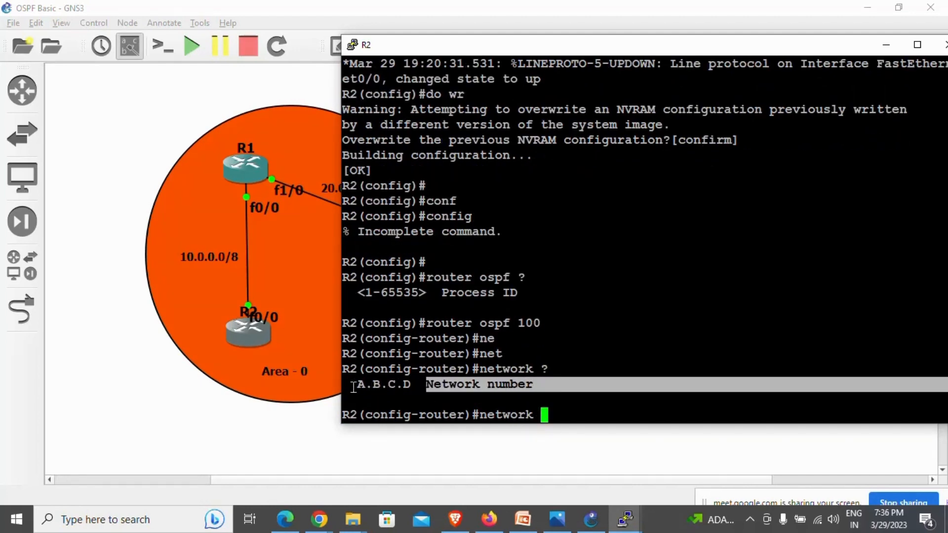
drag(354, 386, 411, 385)
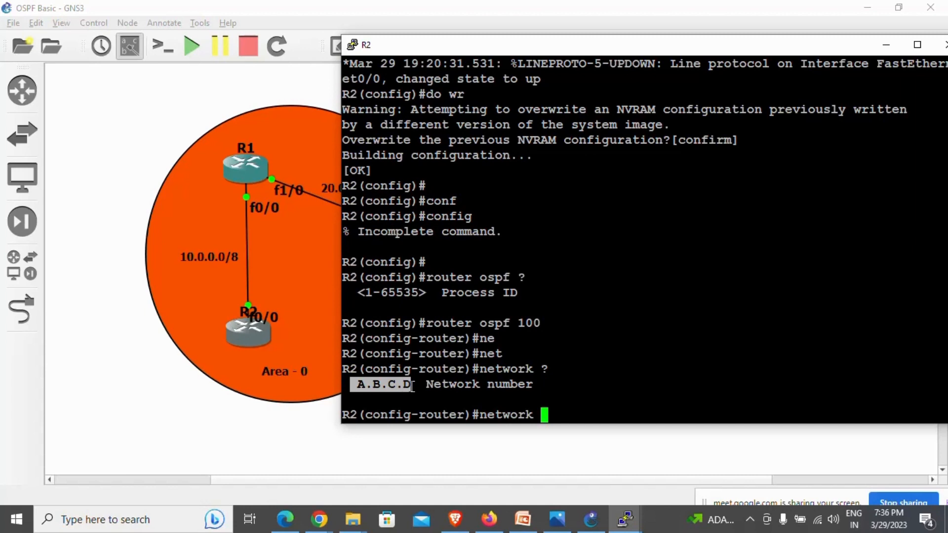
click(543, 415)
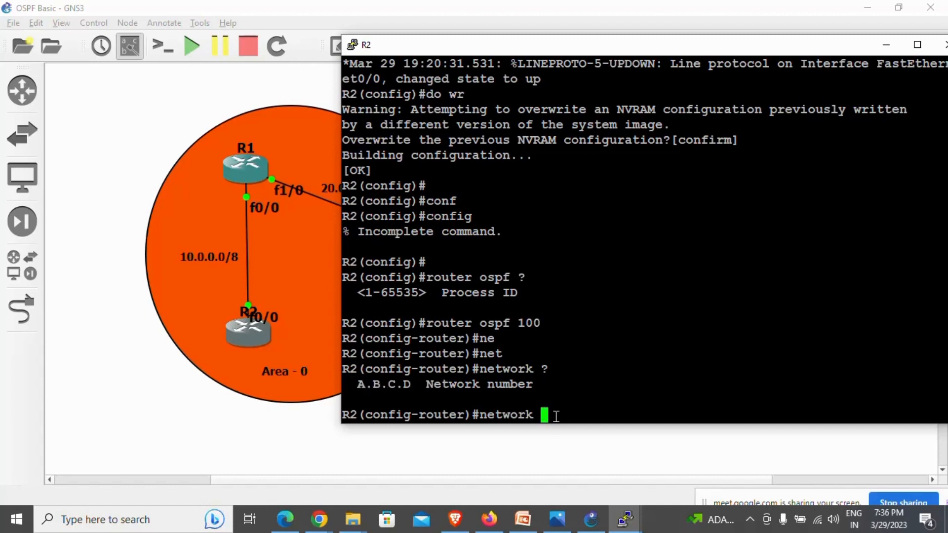
Advertise network 10.0.0.0 with wildcard mask 0.255.255.255 in area 0 on R2, checking each following argument with the ? help
text(10.0.0.0 ?)
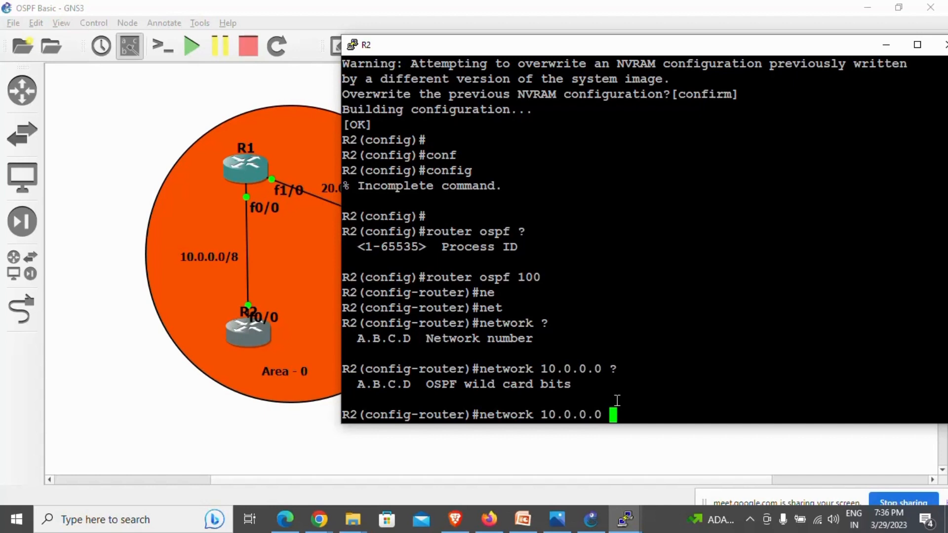
text(0.255.255.255)
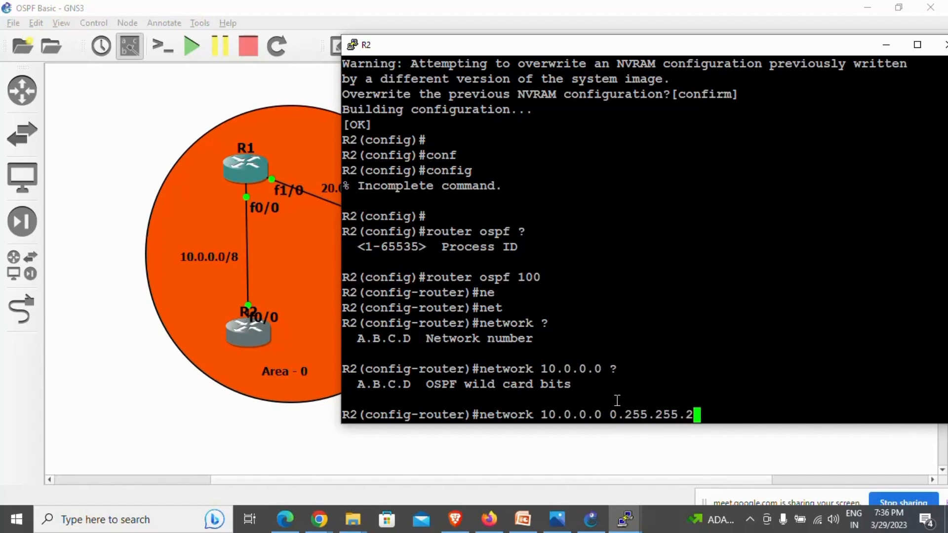
text( ?)
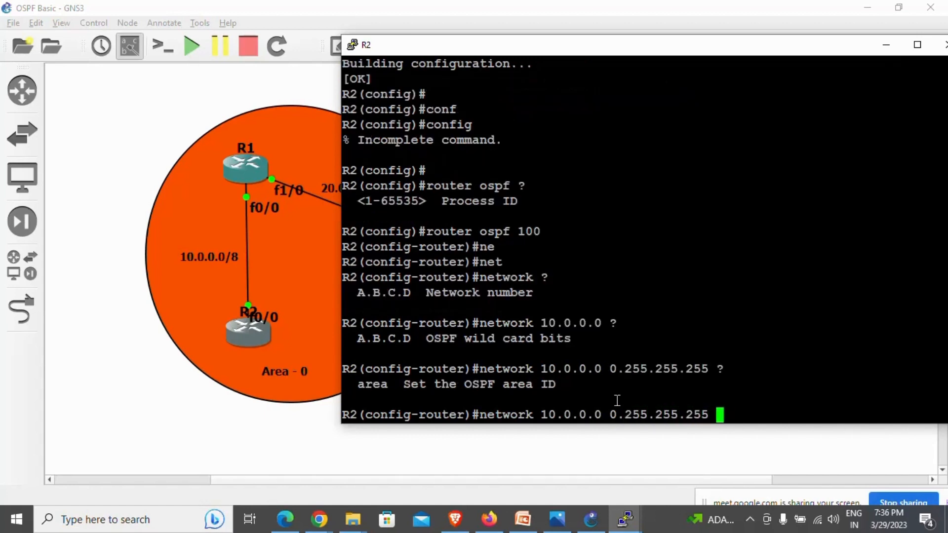
drag(405, 384, 609, 386)
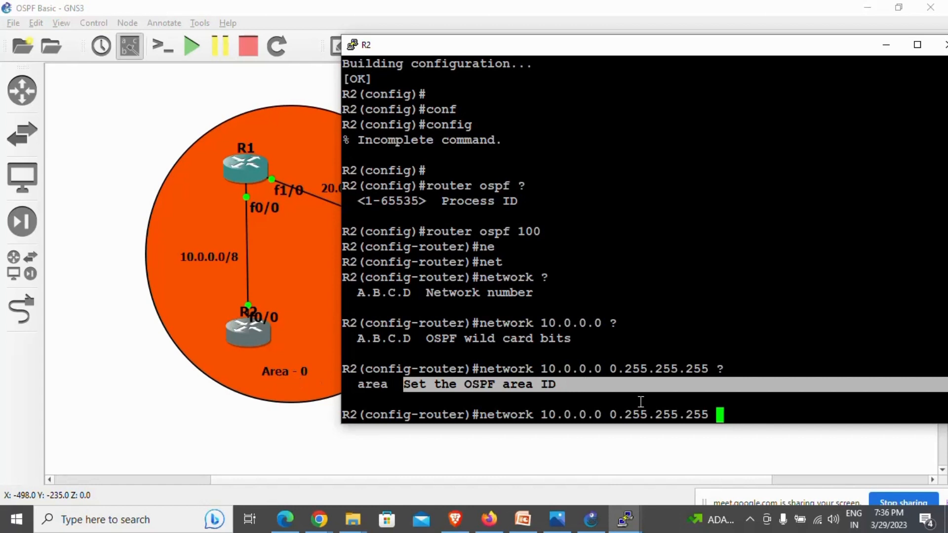
click(730, 412)
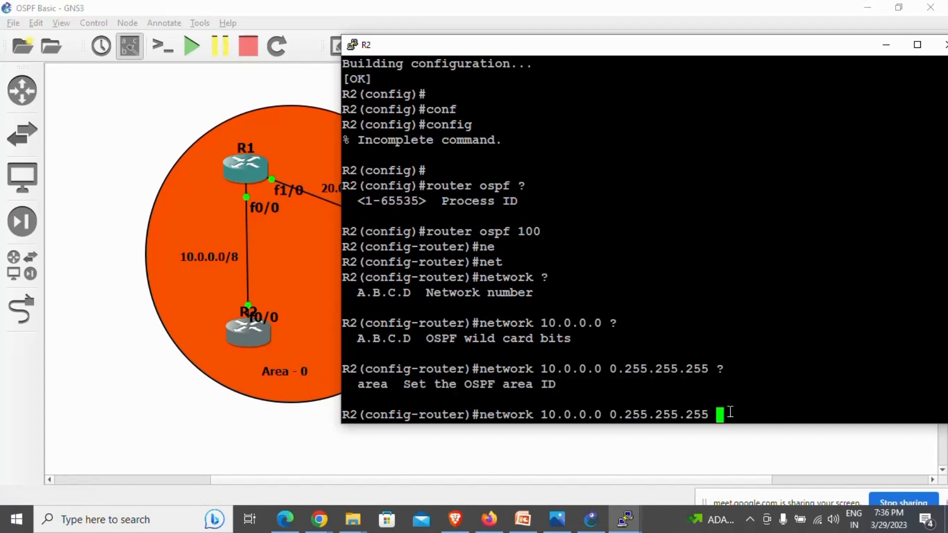
text(are)
key(Tab)
text(0)
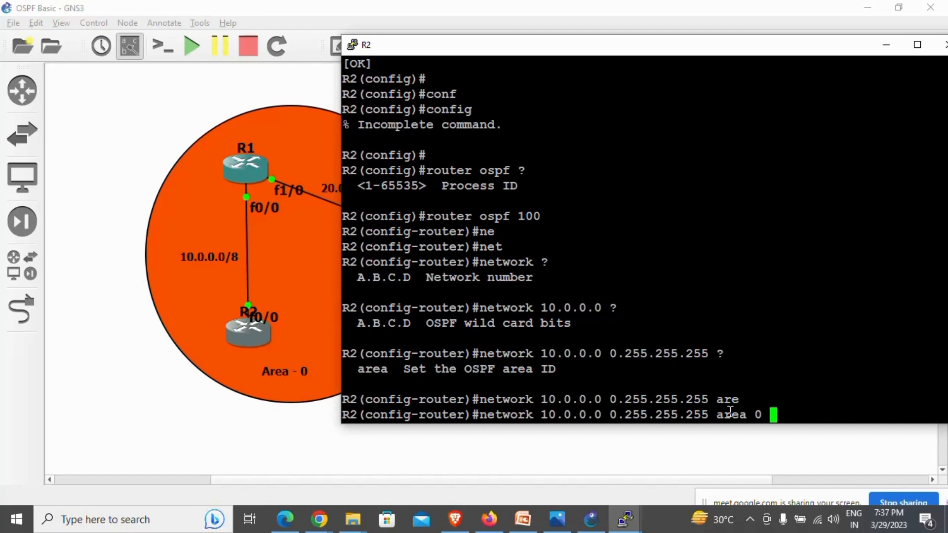
key(Return)
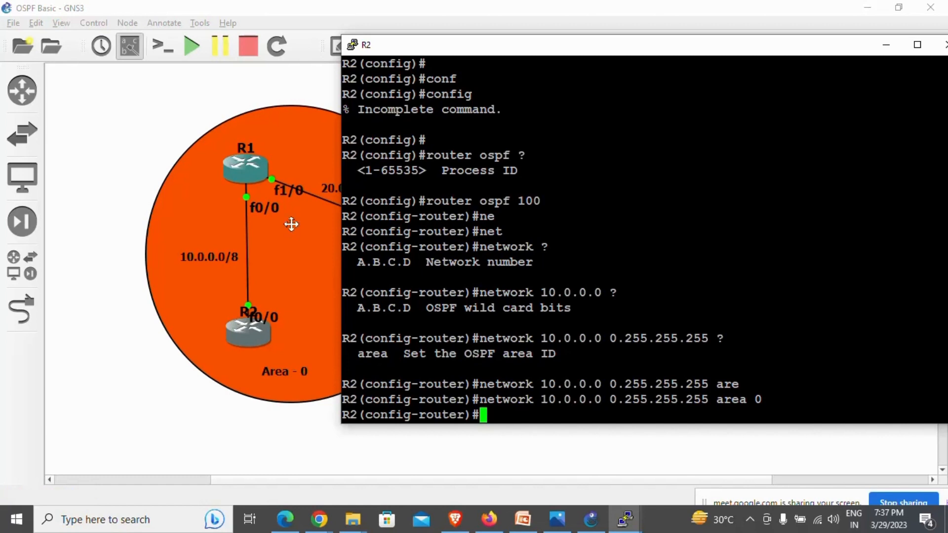
Exit R2's OSPF router configuration back to global configuration mode
text(exit)
key(Return)
key(Return)
key(Return)
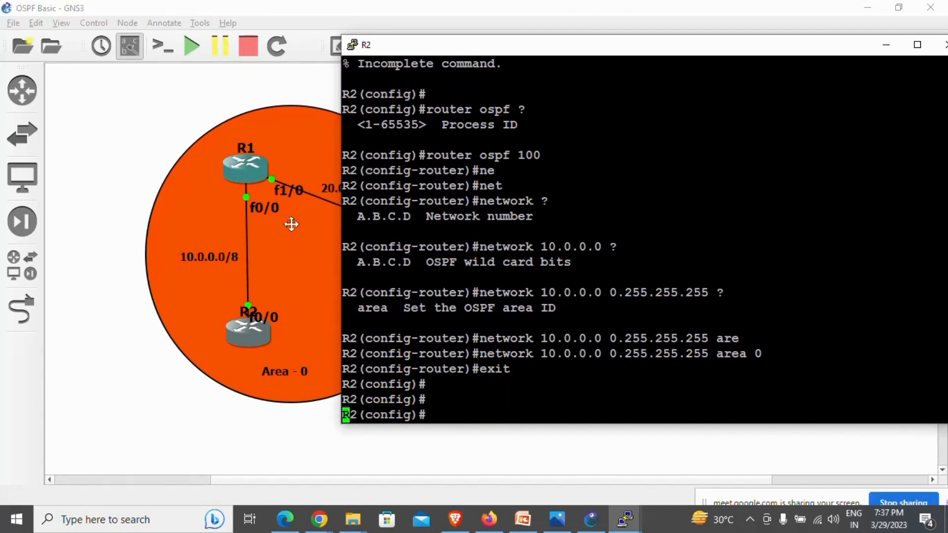
key(Return)
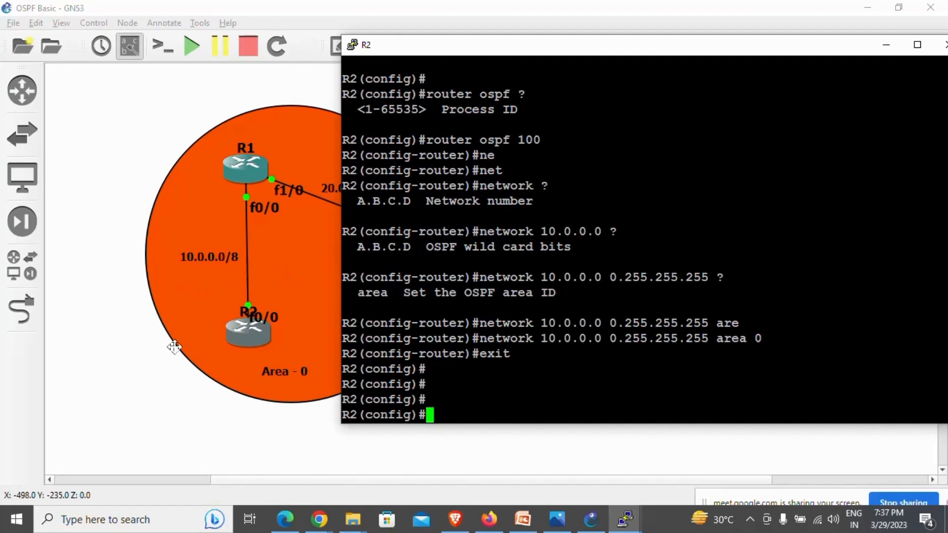
Open R1's console and exit its interface configuration back to global configuration mode
click(148, 351)
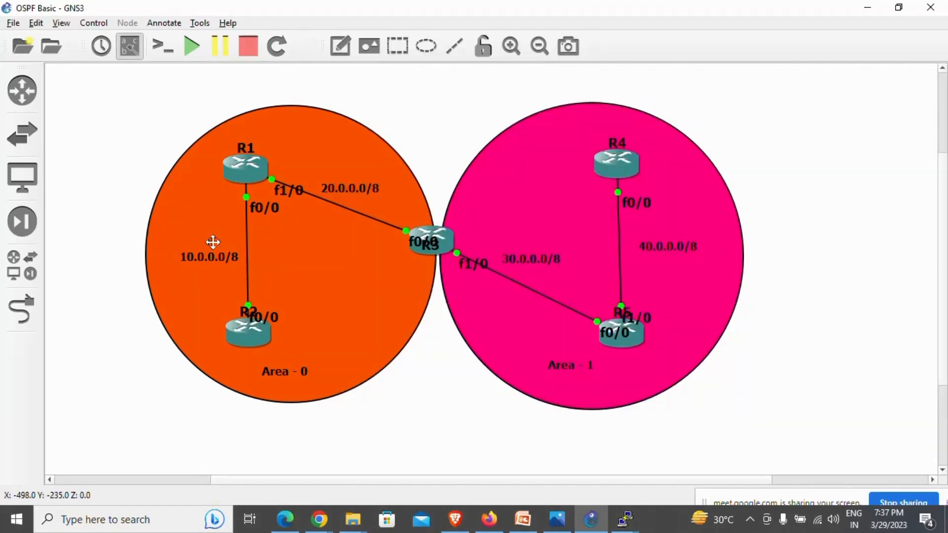
double_click(244, 167)
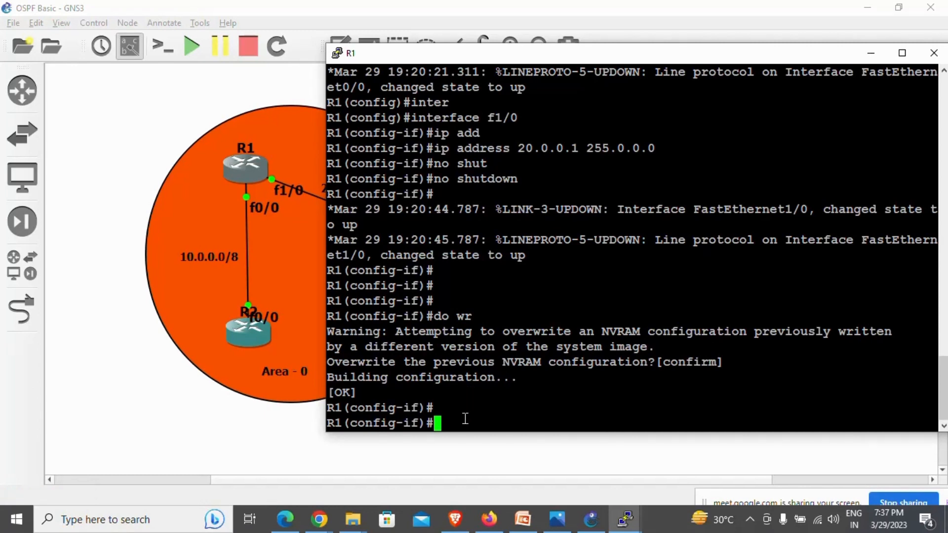
text(exit)
key(Return)
key(Return)
key(Return)
key(Return)
key(Return)
Look up the router ospf argument on R1 with the ? help and start OSPF with process ID 100
text(r)
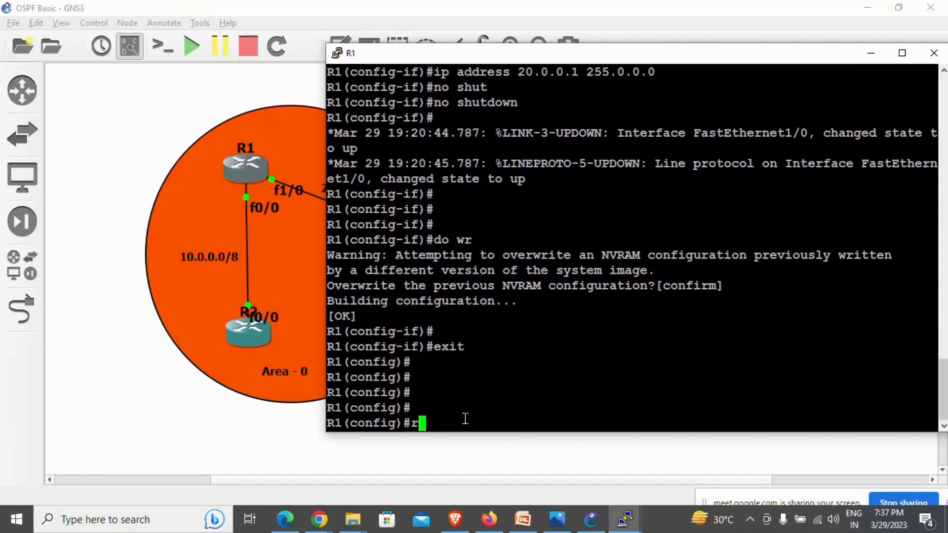
text(outer osp)
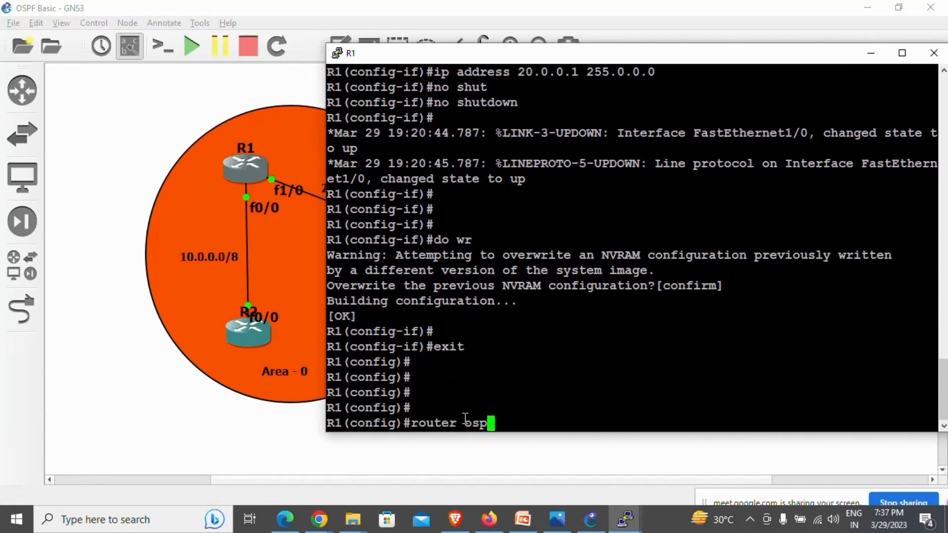
text(f )
text(?)
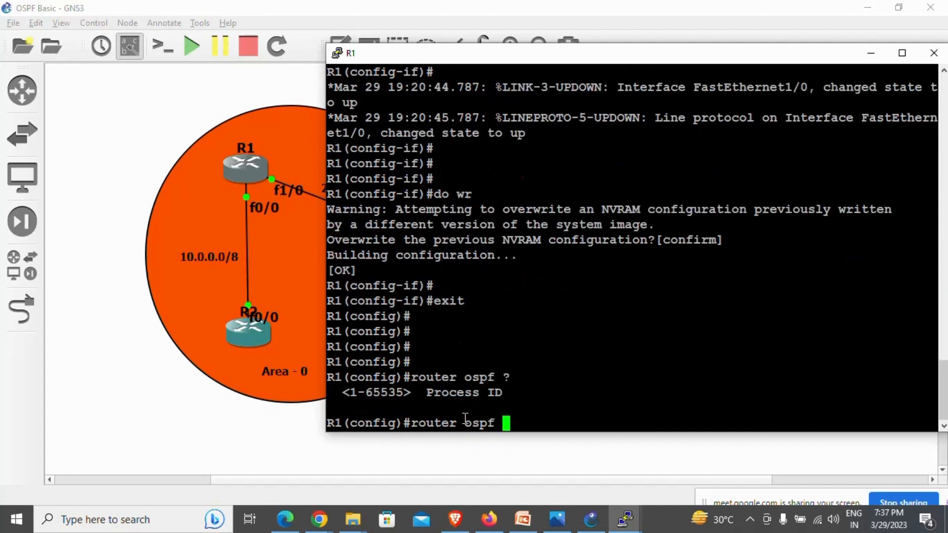
text(100)
key(Return)
Advertise network 10.0.0.0 with wildcard mask 0.255.255.255 in area 0 on R1
text(net)
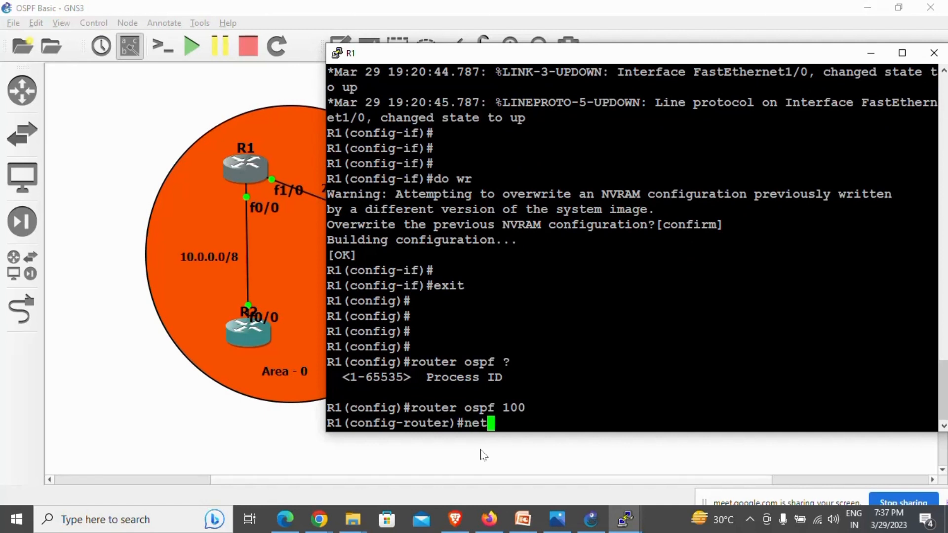
key(Tab)
text(10.0.0.0)
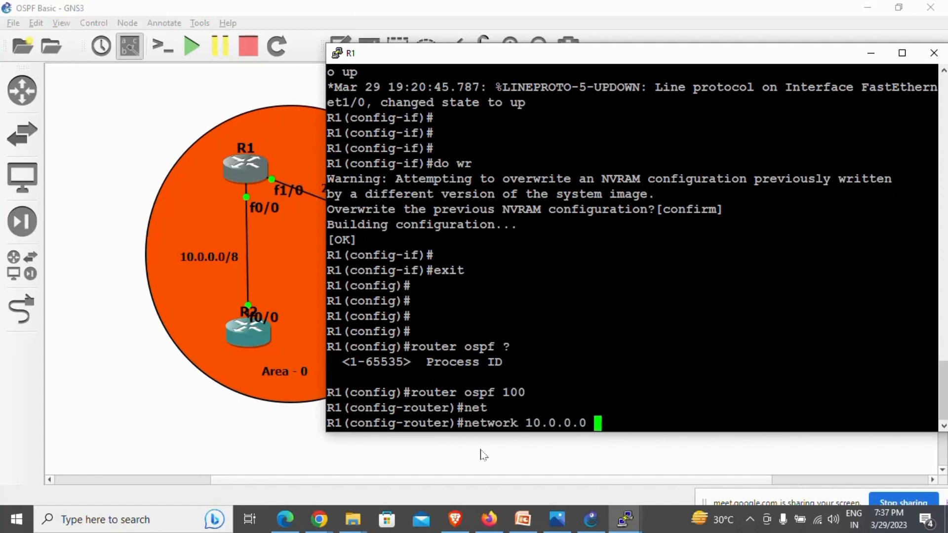
text( 0.255.255.255)
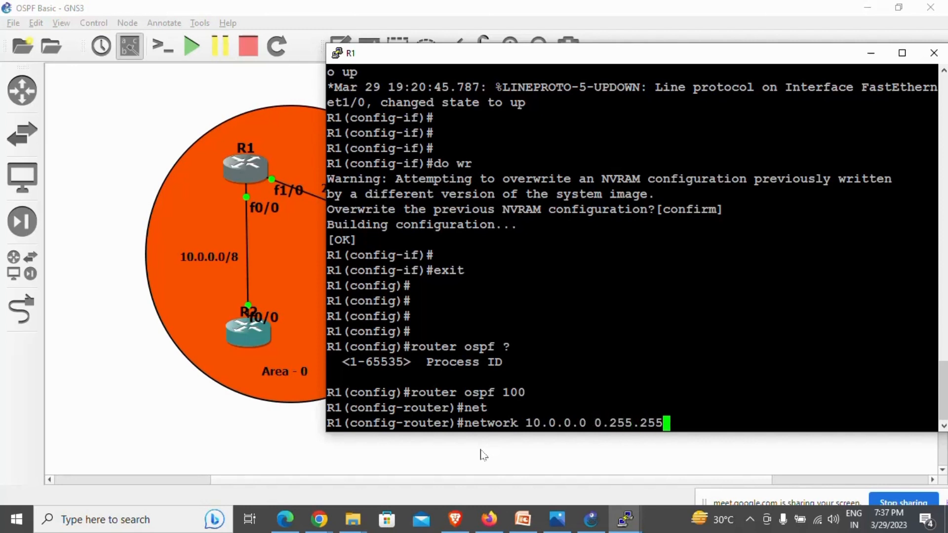
text( are)
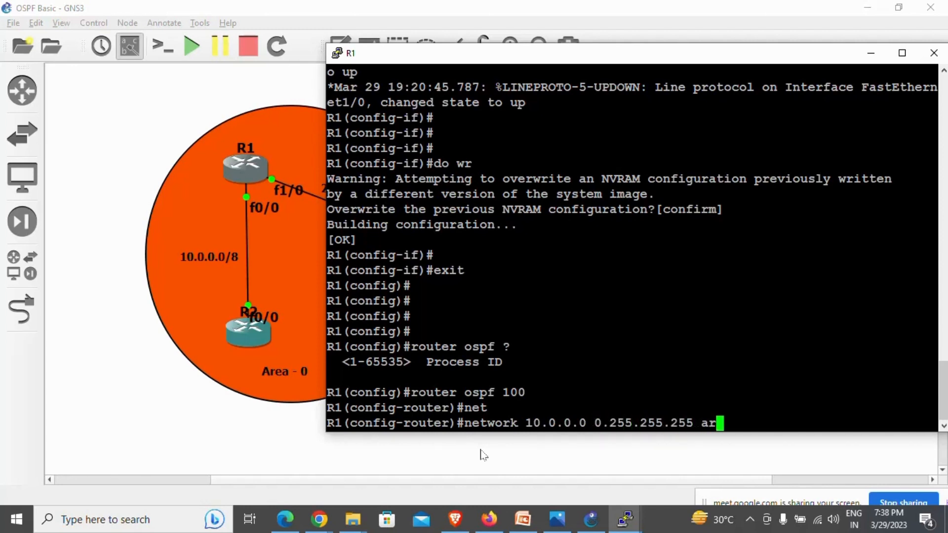
key(Tab)
text(0)
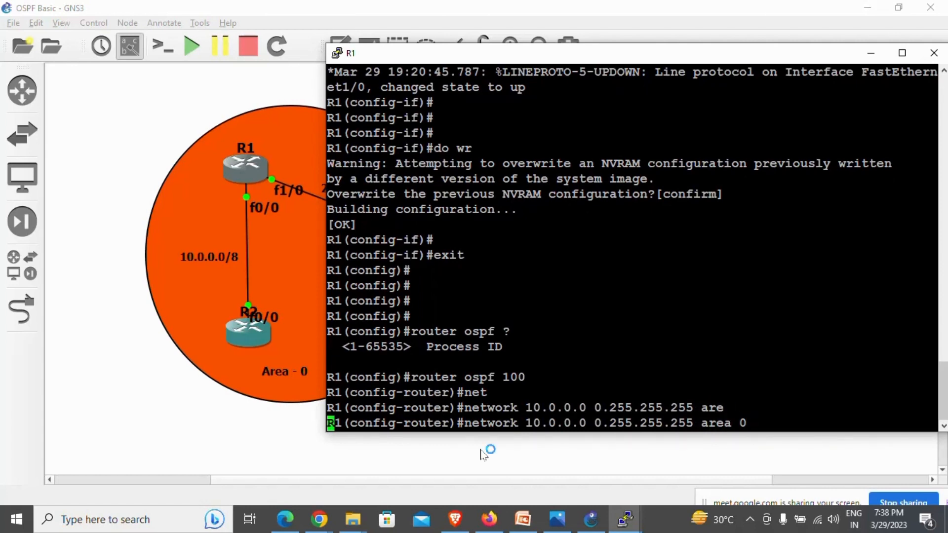
key(Return)
Advertise network 20.0.0.0 with wildcard mask 0.255.255.255 in area 0 on R1, moving the console's edge to reveal the topology
text(net)
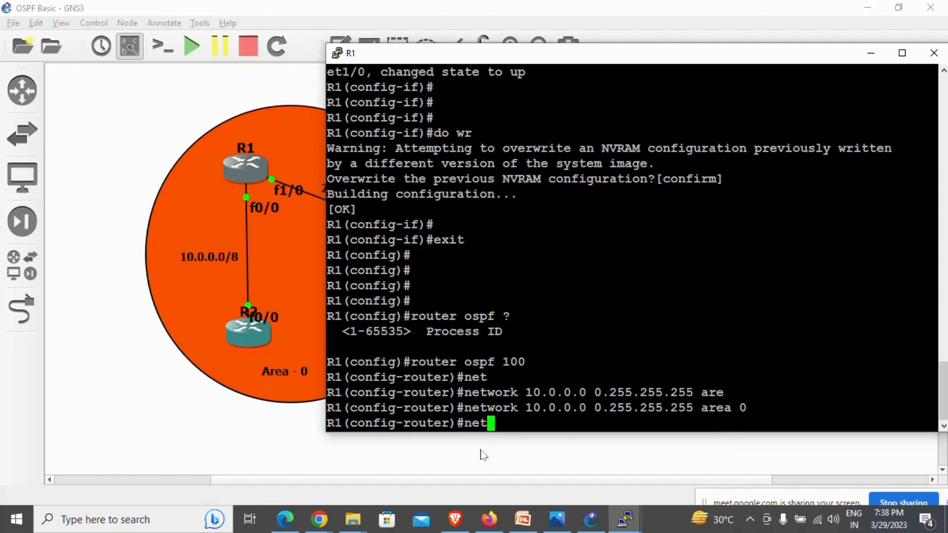
key(Tab)
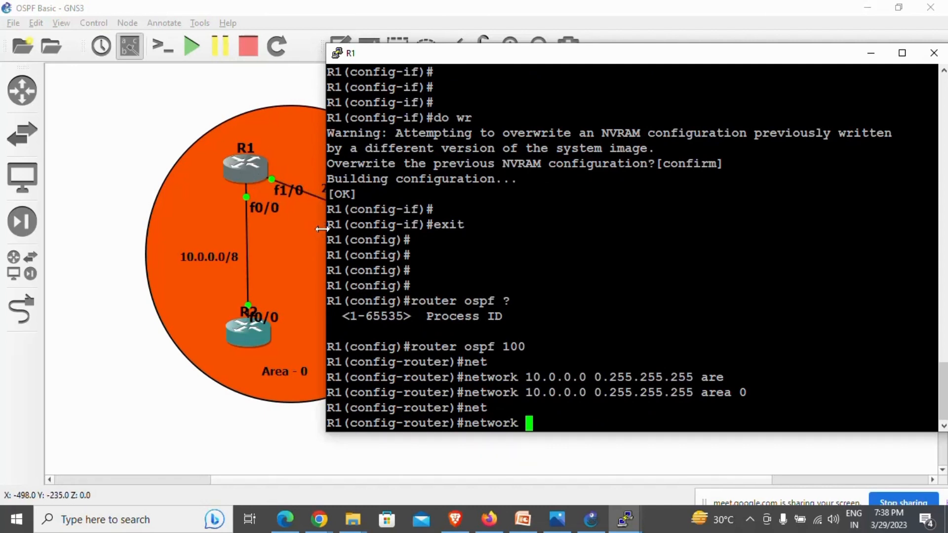
text(20.0.0.0)
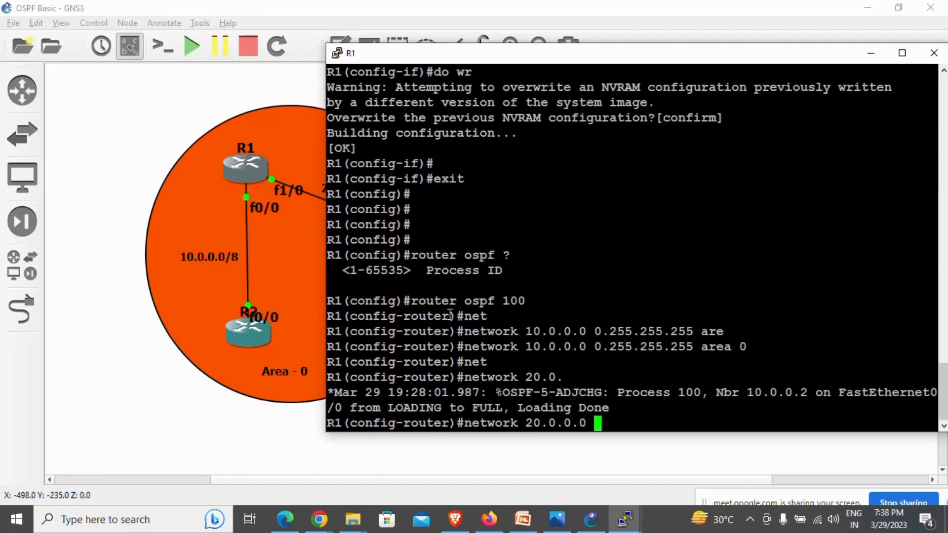
drag(325, 335, 272, 335)
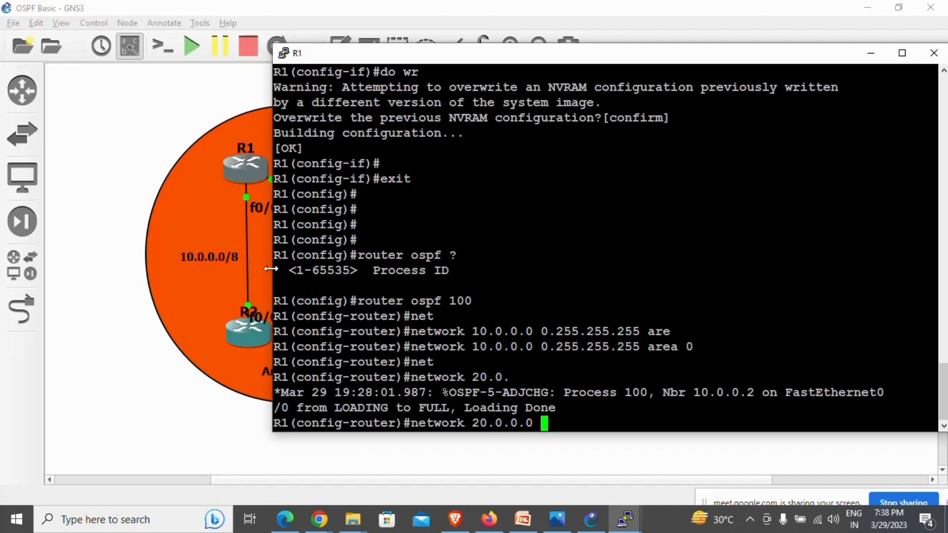
drag(272, 271, 339, 273)
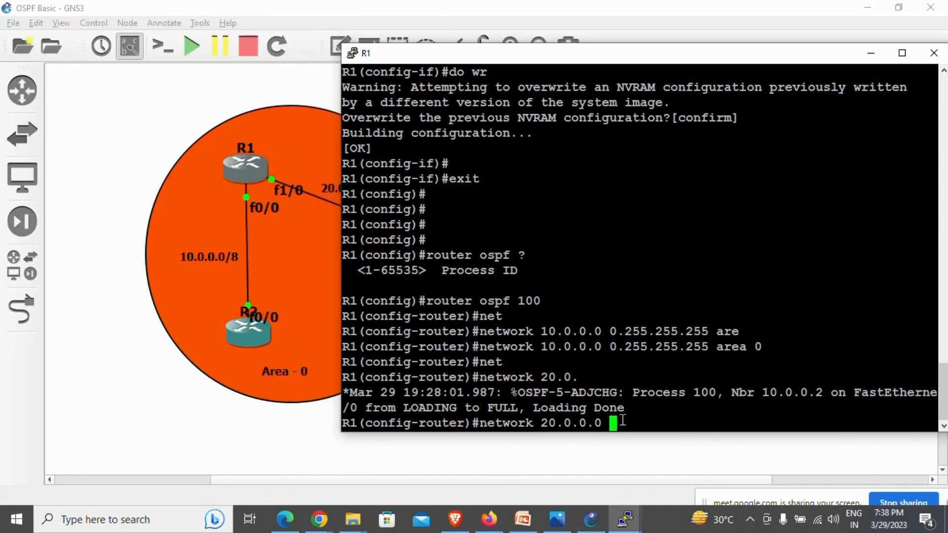
text(0.)
key(BackSpace)
text(255.255.255 are)
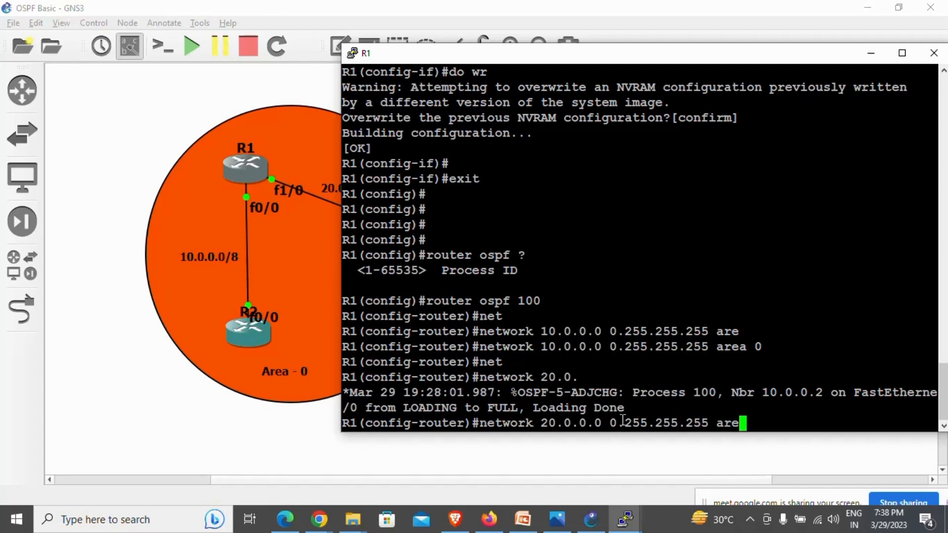
key(Tab)
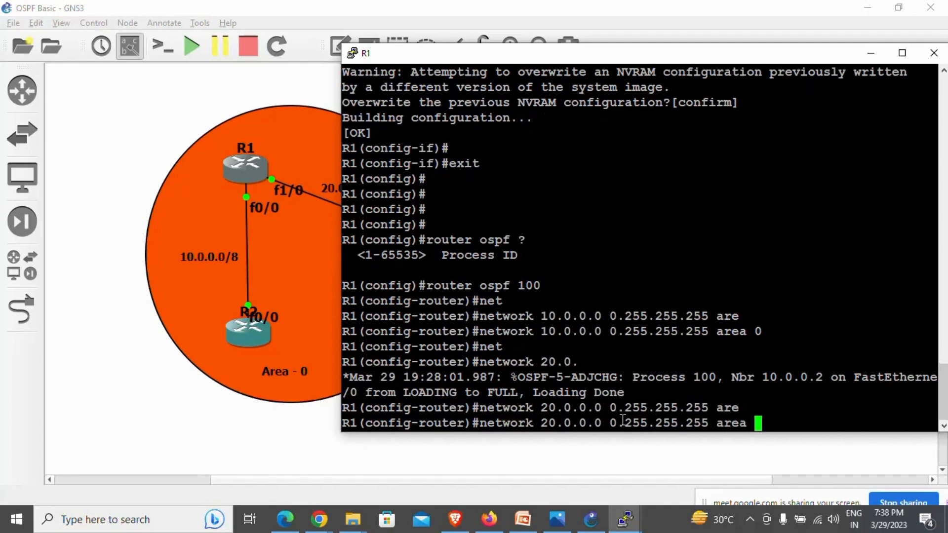
text(0)
key(Return)
key(Return)
key(Return)
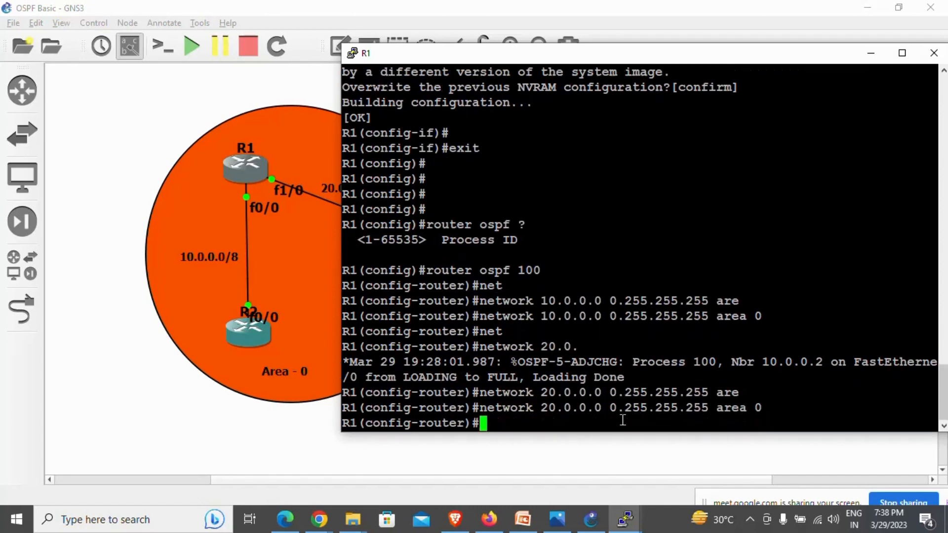
Exit R1's OSPF router configuration back to global configuration mode
text(exit)
key(Return)
key(Return)
key(Return)
key(Return)
key(Return)
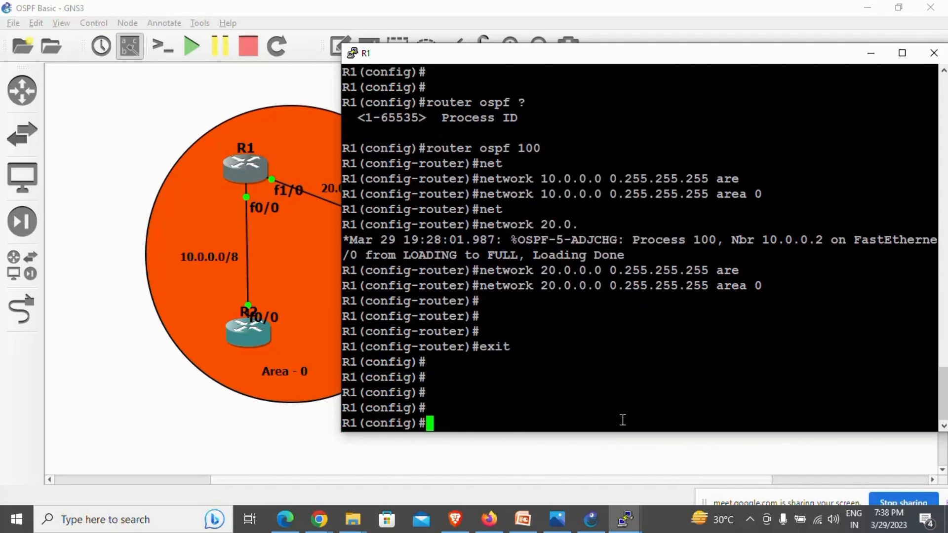
key(Return)
Nudge R3 slightly towards Area 1 in the topology, and start OSPF process 100 in R4's console
click(154, 424)
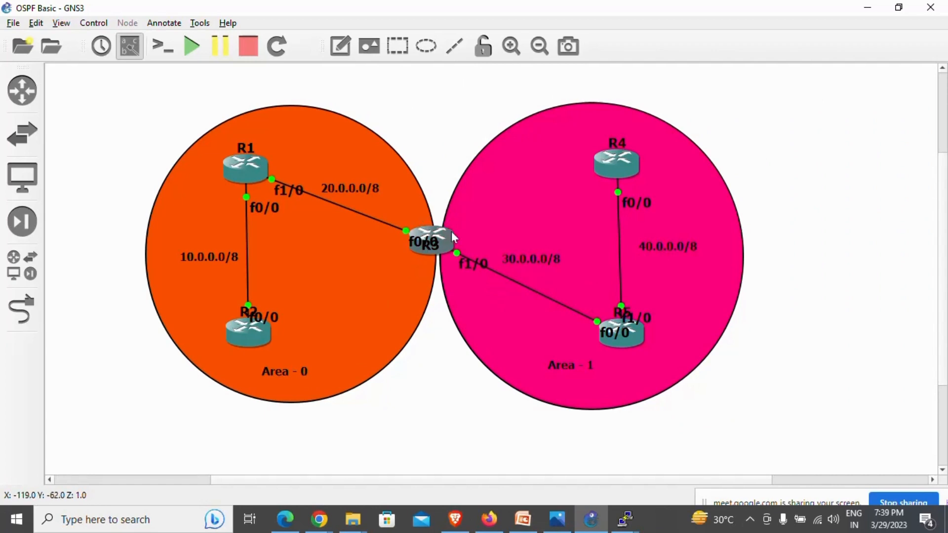
drag(445, 236, 451, 241)
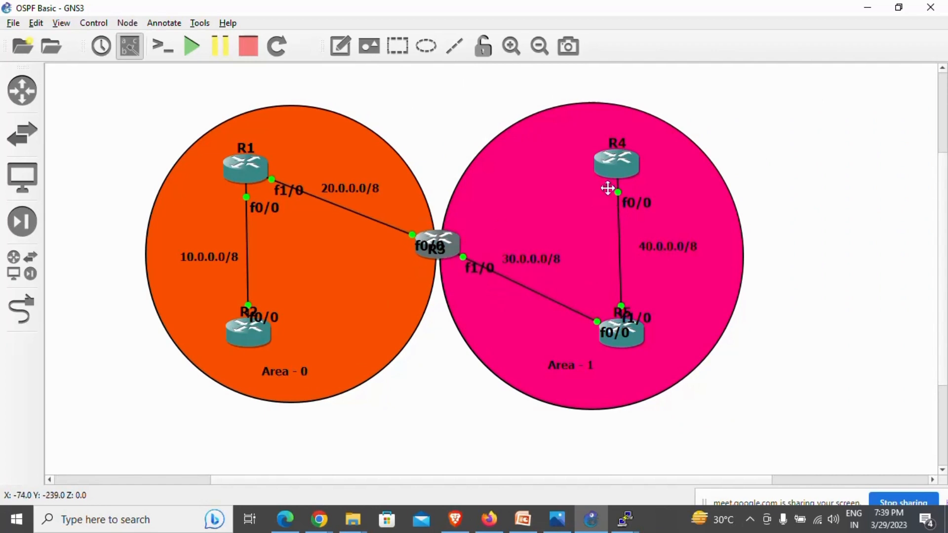
double_click(624, 168)
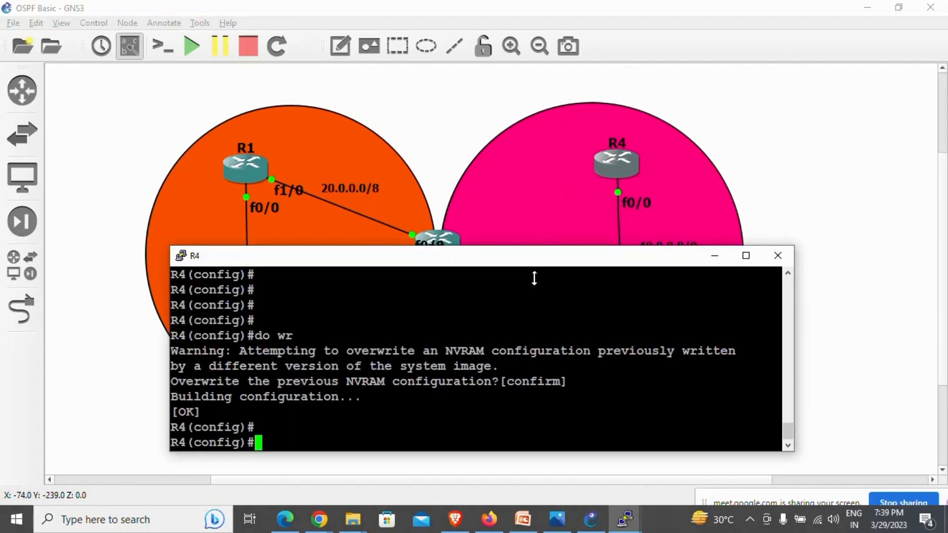
text(rout)
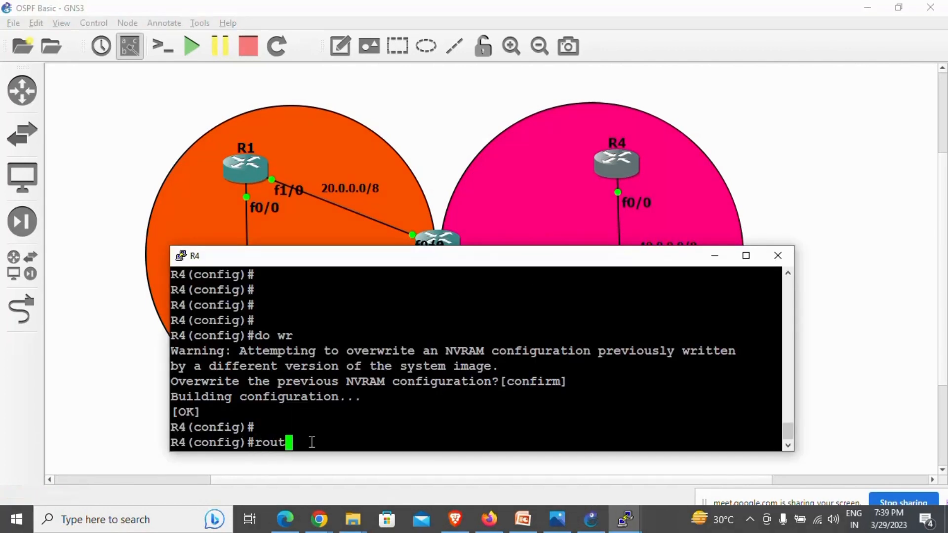
text(er ospf 100)
key(Return)
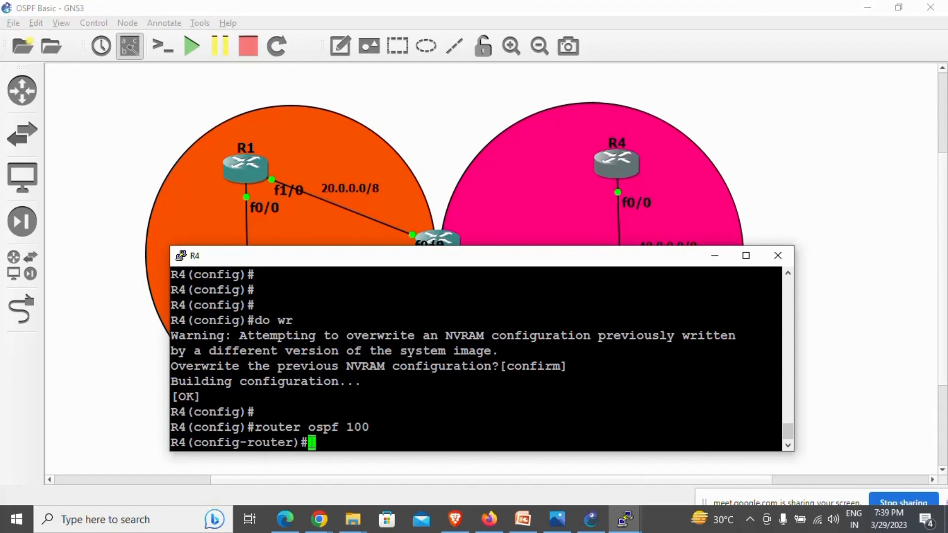
Enter a network statement for 40.0.0.0 in R4's OSPF router configuration
text(net)
key(Tab)
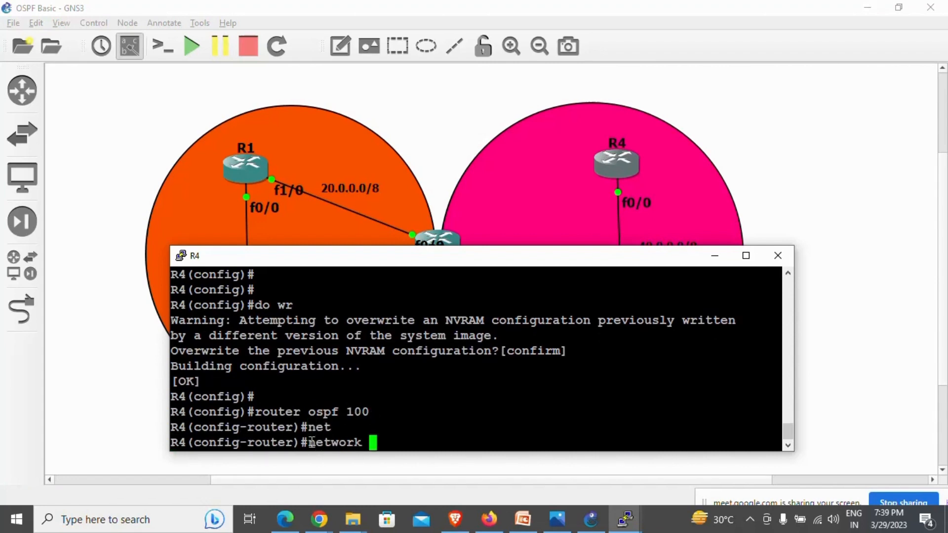
text(40.0.0.0)
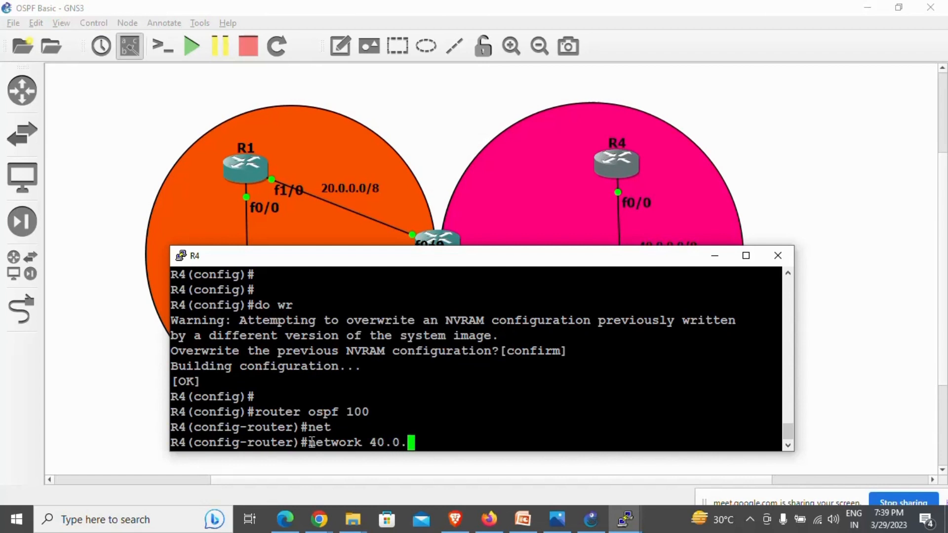
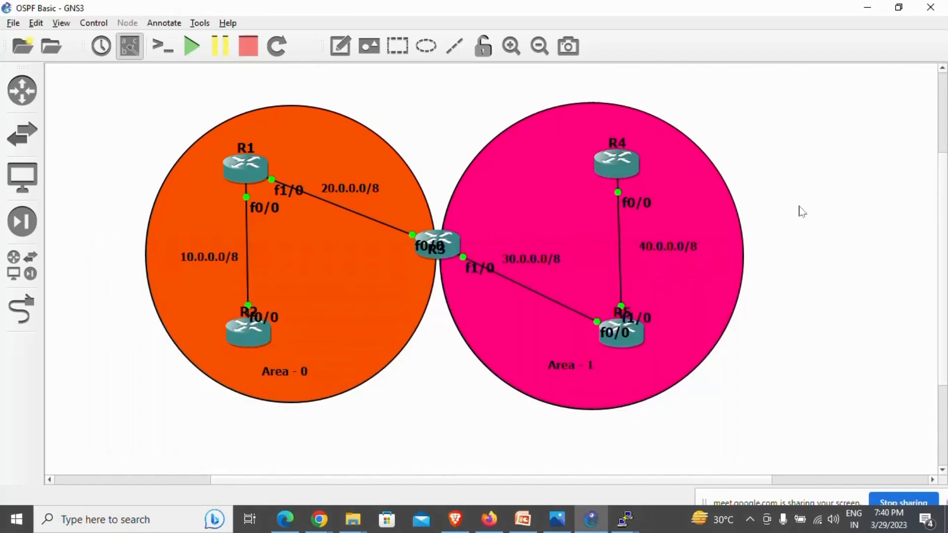
click(631, 336)
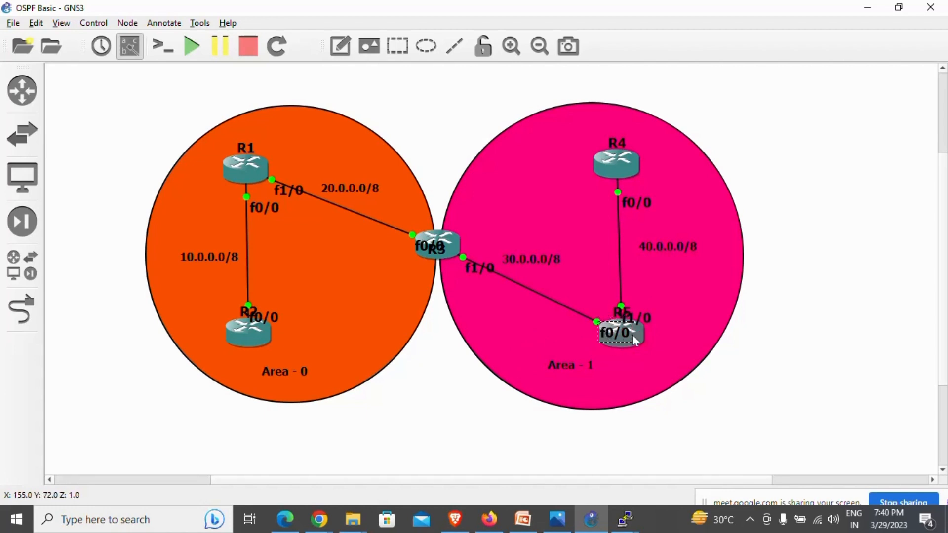
click(662, 349)
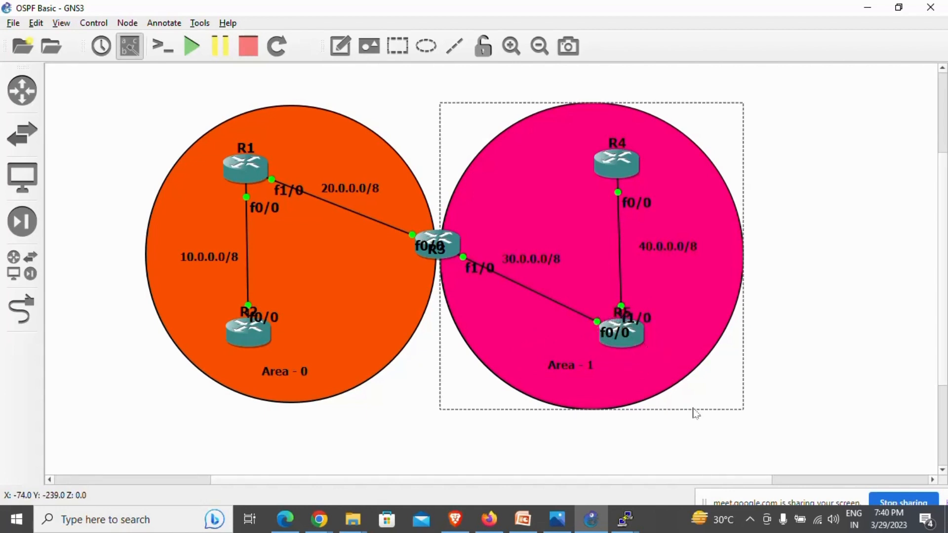
click(733, 417)
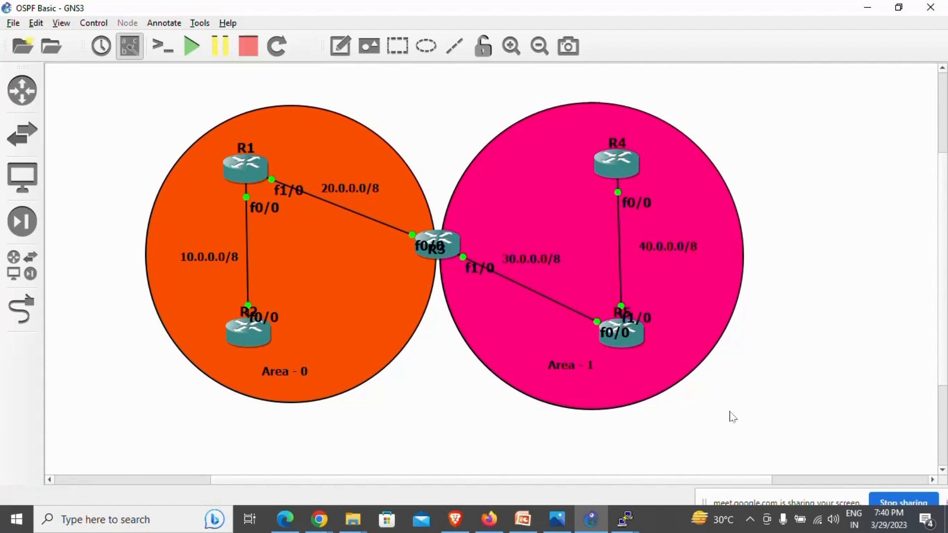
Open R5's console and start OSPF with process ID 100
click(638, 336)
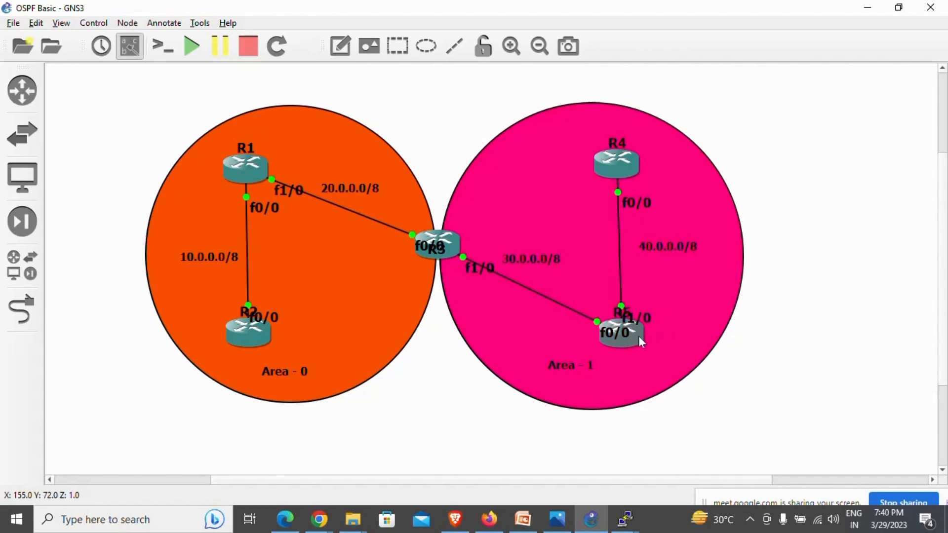
double_click(639, 336)
text(router ospf 100)
key(Return)
Advertise network 40.0.0.0 with wildcard mask 0.255.255.255 in area 1 on R5
text(net)
key(Tab)
text(40.0.0.0 0.255.255.255 are)
key(Tab)
text(1)
key(Return)
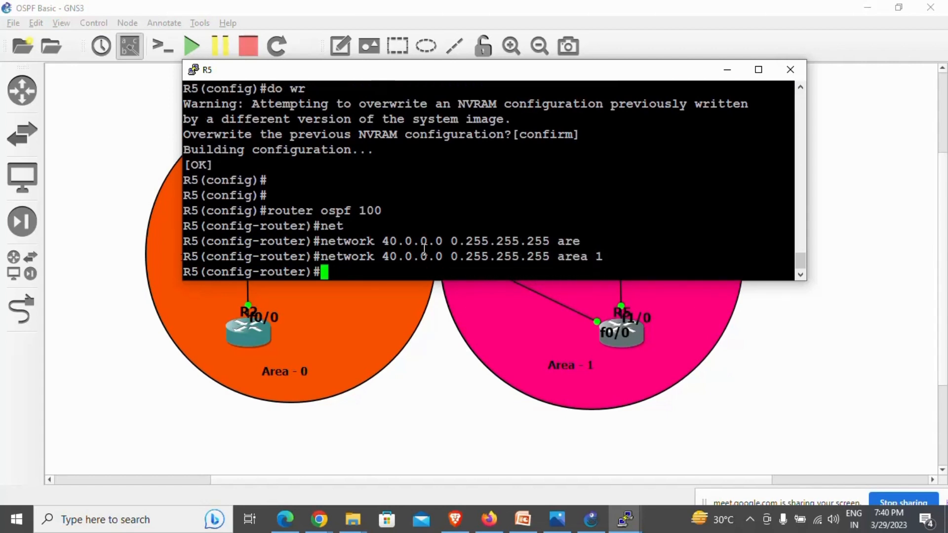
Recall R5's last network statement and edit it to advertise 30.0.0.0 with wildcard mask 0.255.255.255 in area 1
key(Up)
key(Left)
key(Left)
key(Left)
key(Left)
key(Left)
key(Left)
key(Left)
key(Left)
key(Left)
key(Left)
key(Left)
key(Left)
key(Left)
key(Left)
key(Left)
key(Left)
key(Left)
key(Left)
key(Left)
key(Left)
key(Left)
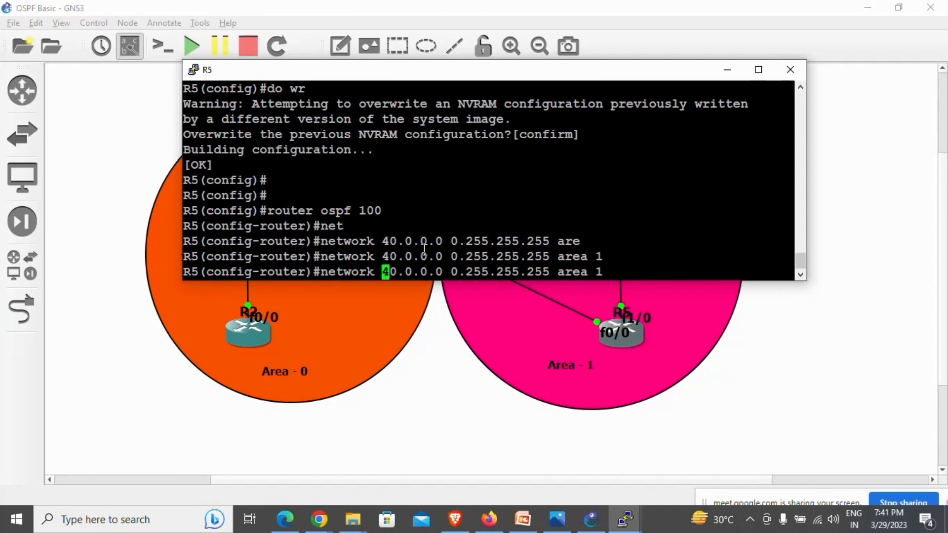
key(BackSpace)
text(3)
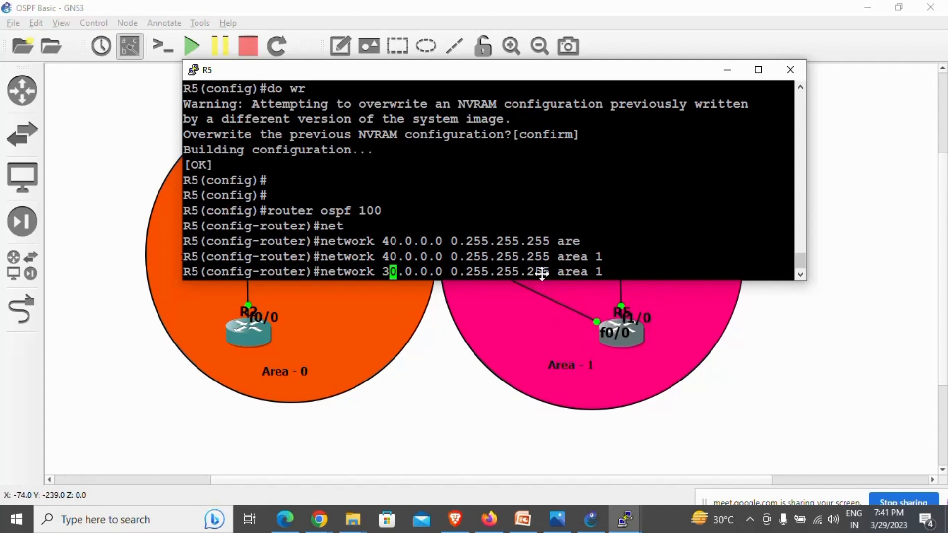
drag(506, 75, 535, 37)
key(Return)
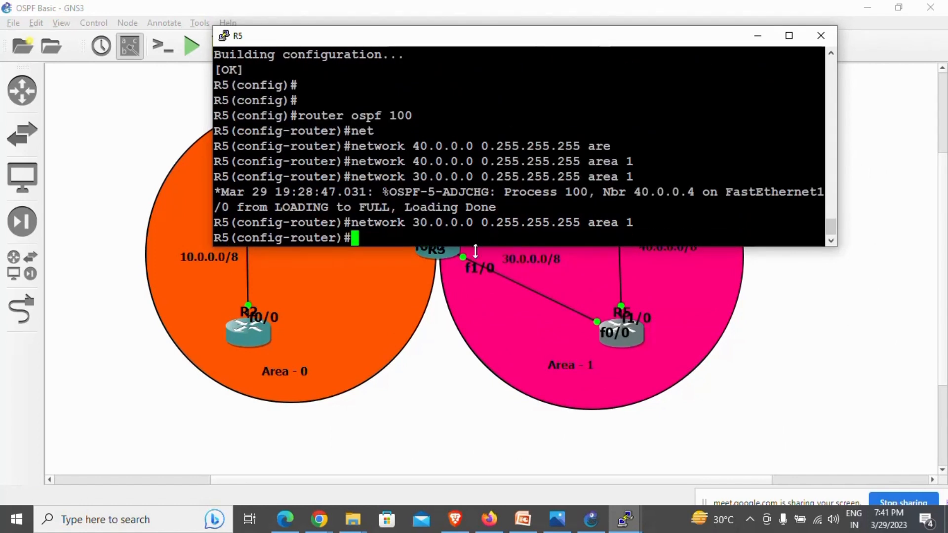
Exit R5's OSPF router configuration mode and return to the topology workspace
text(exit)
key(Return)
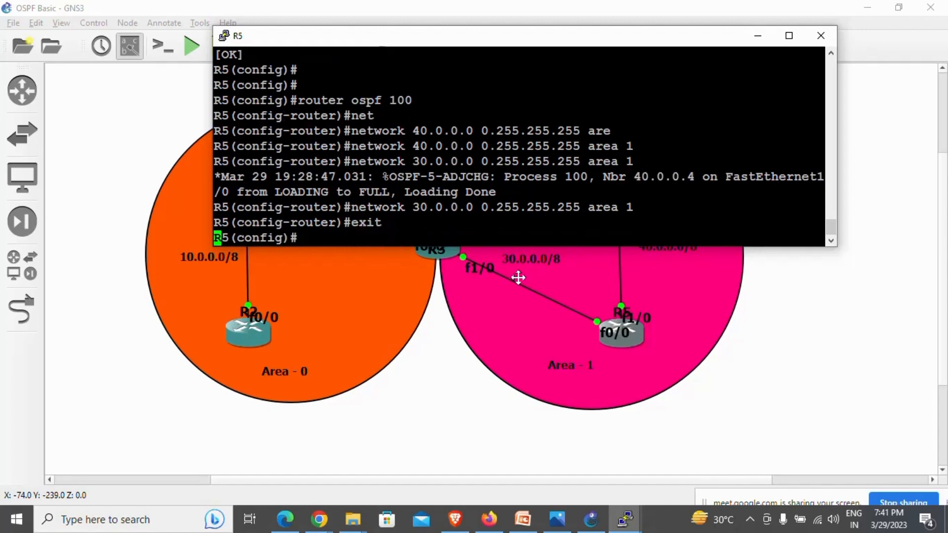
key(Return)
key(Return)
key(Return)
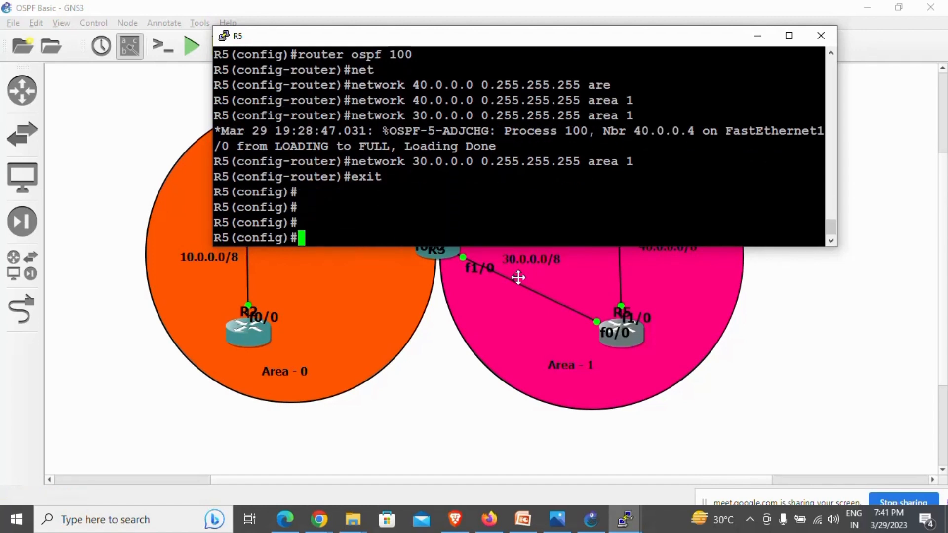
click(755, 355)
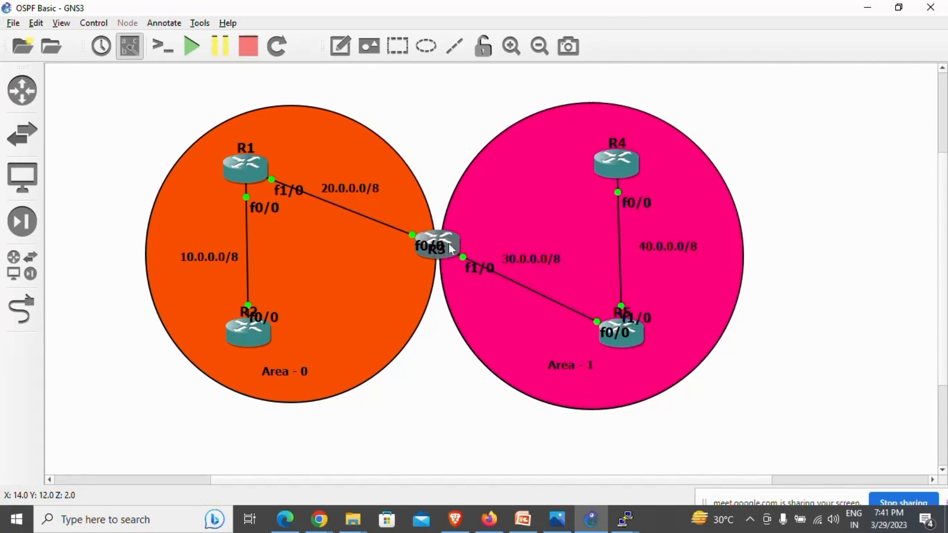
Open R3's console and start OSPF with process ID 100
mouse_move(450, 248)
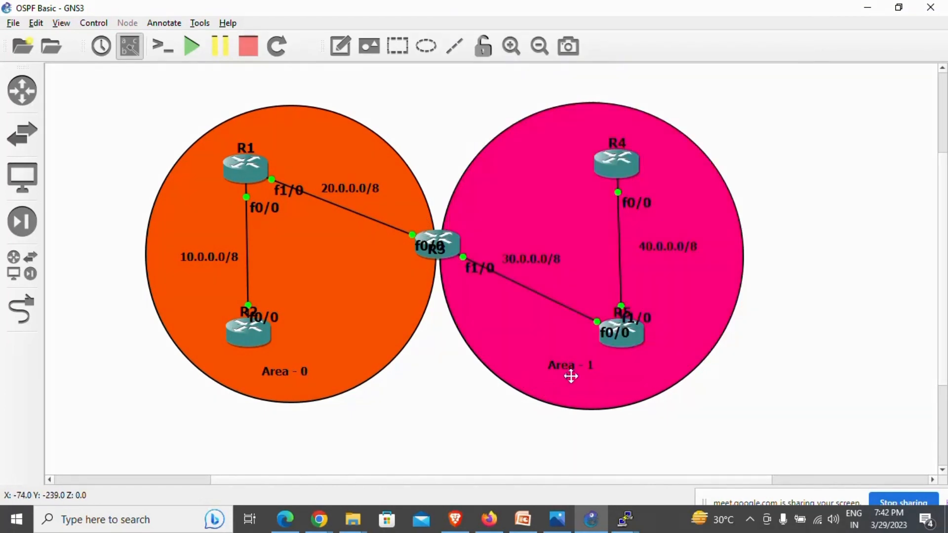
click(452, 248)
double_click(451, 244)
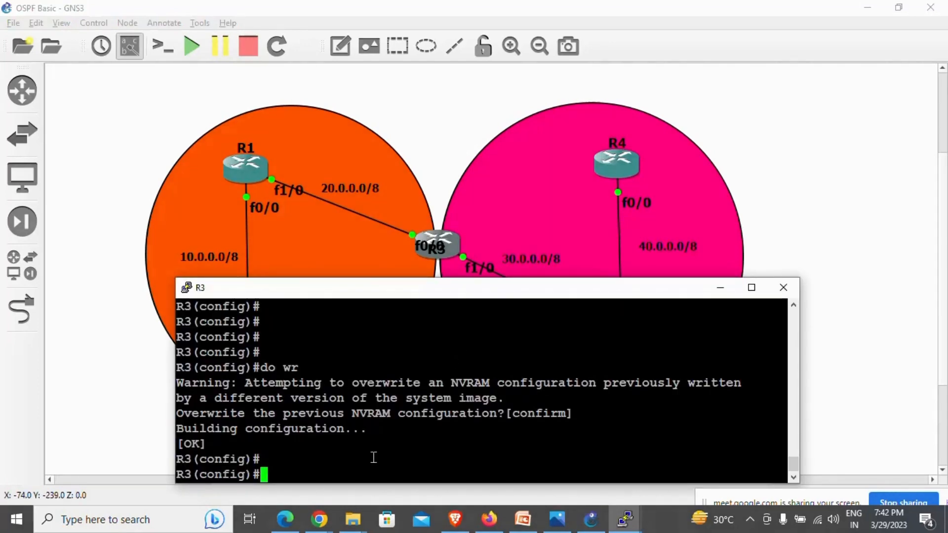
text(router )
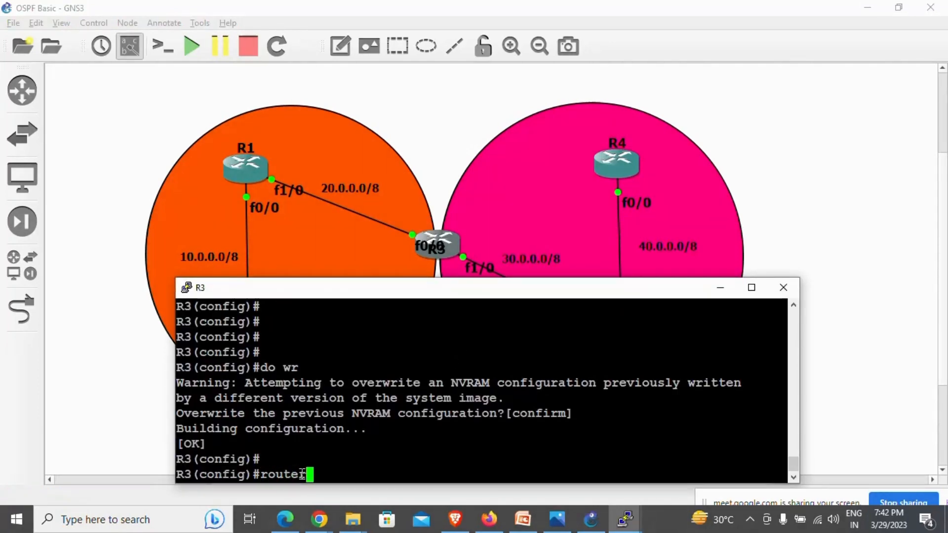
text(ospf 100)
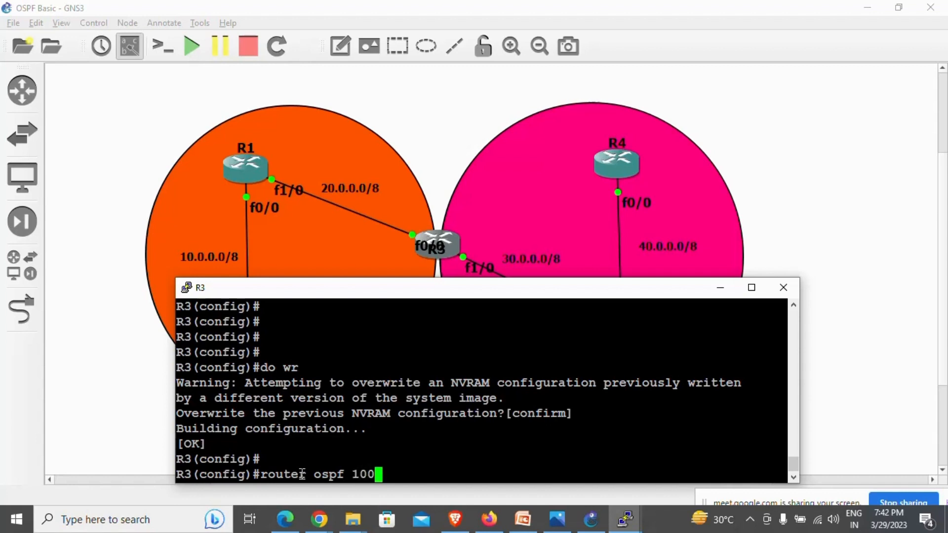
key(Return)
Advertise network 20.0.0.0 with wildcard mask 0.255.255.255 in area 0 on R3
text(net)
key(Tab)
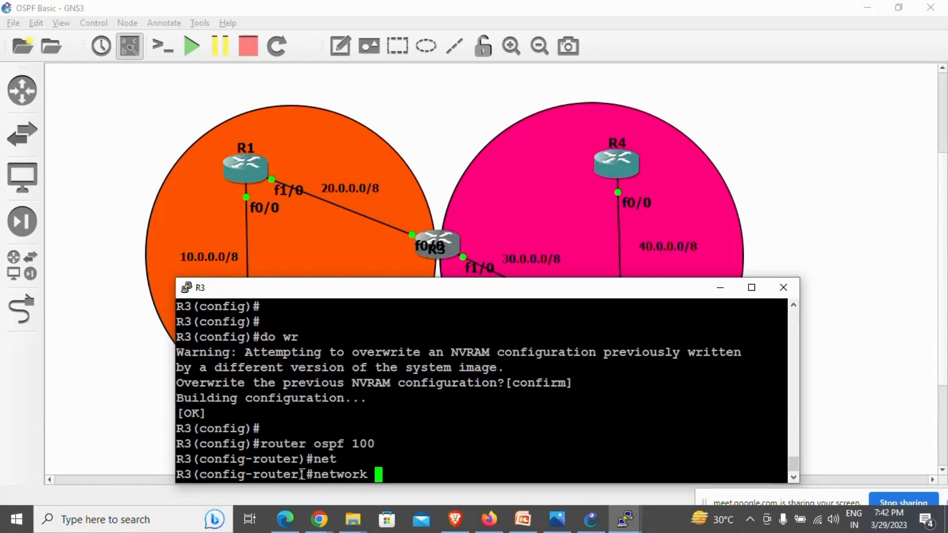
text(20.0.0)
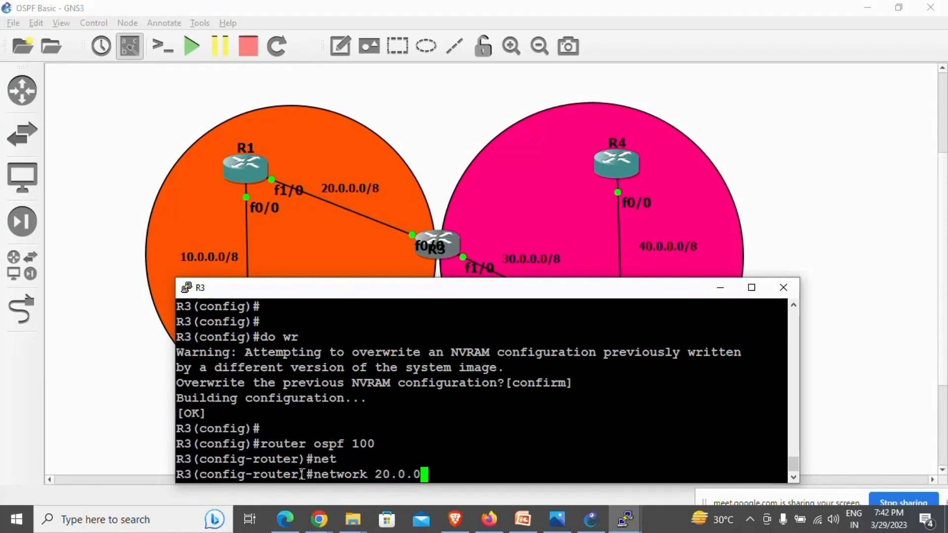
text(.0 0.255.255.255)
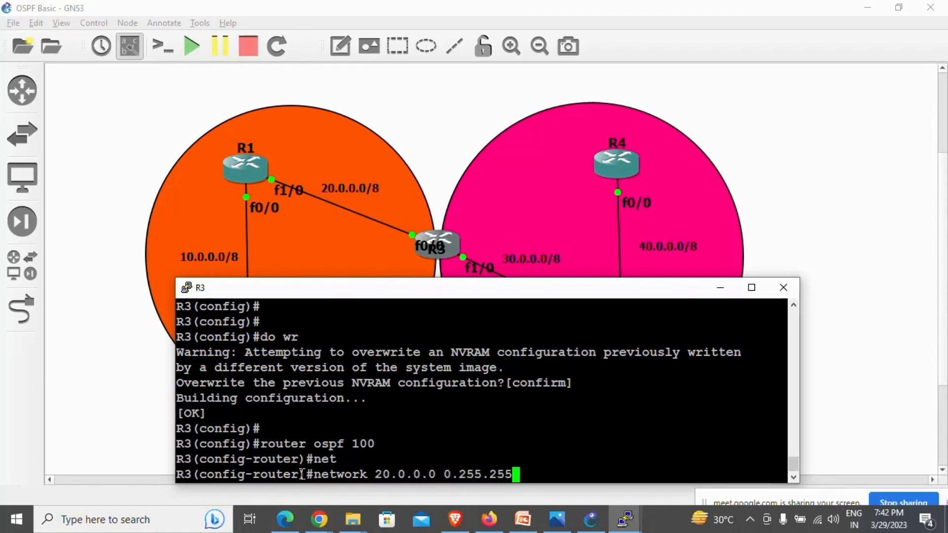
text( are)
key(Tab)
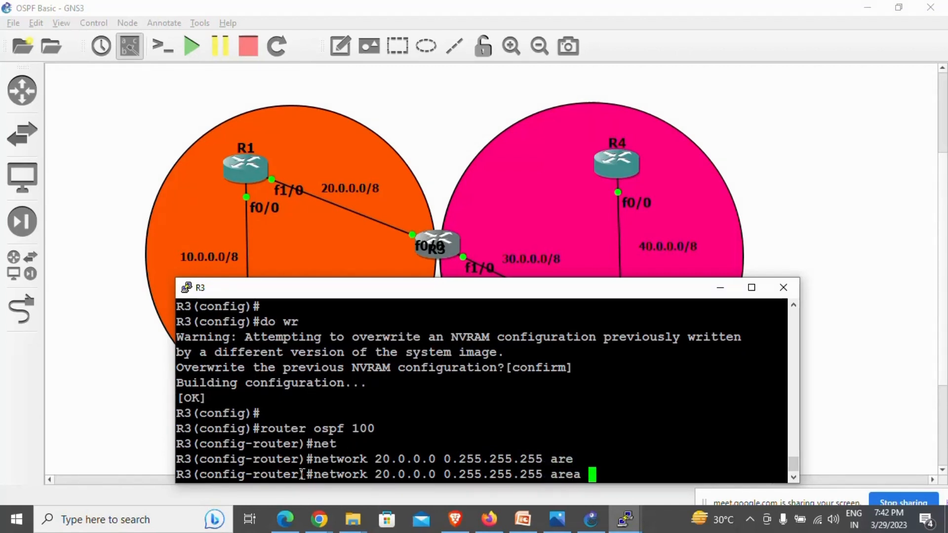
text(0)
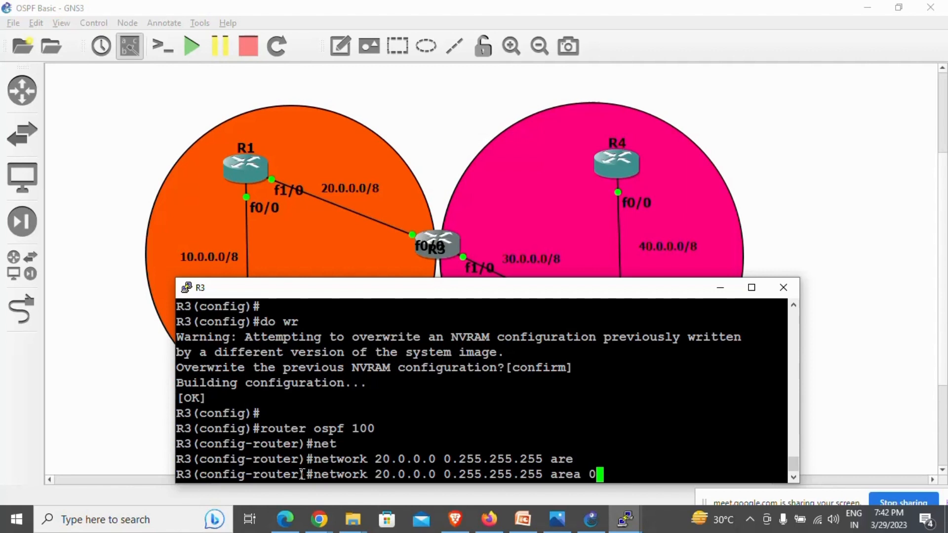
key(Return)
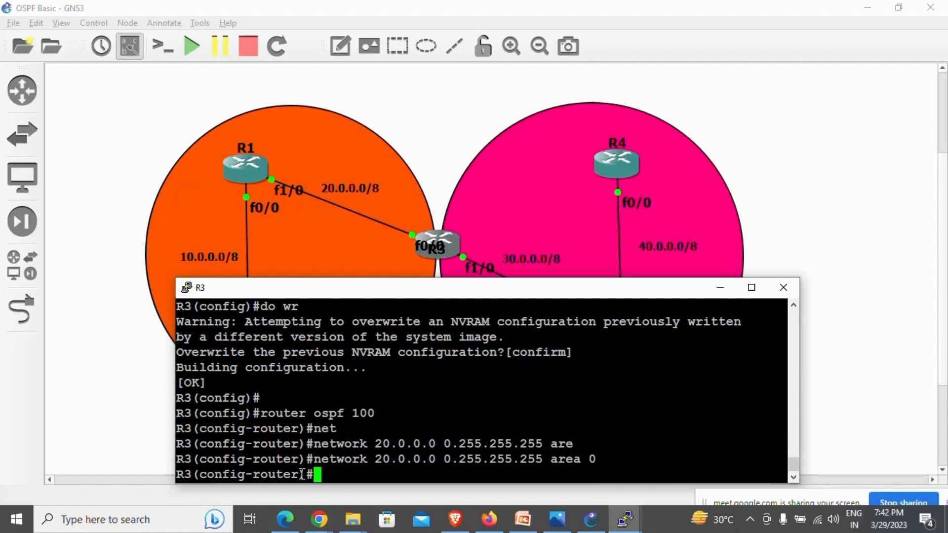
Recall R3's last network statement and edit it to advertise 30.0.0.0 with wildcard mask 0.255.255.255 in area 1
key(Up)
key(Left)
key(Left)
key(Left)
key(Left)
key(Left)
key(Left)
key(Left)
key(Left)
key(Left)
key(Left)
key(Left)
key(Left)
key(Left)
key(Left)
key(Left)
key(Left)
key(Left)
key(Left)
key(Left)
key(Left)
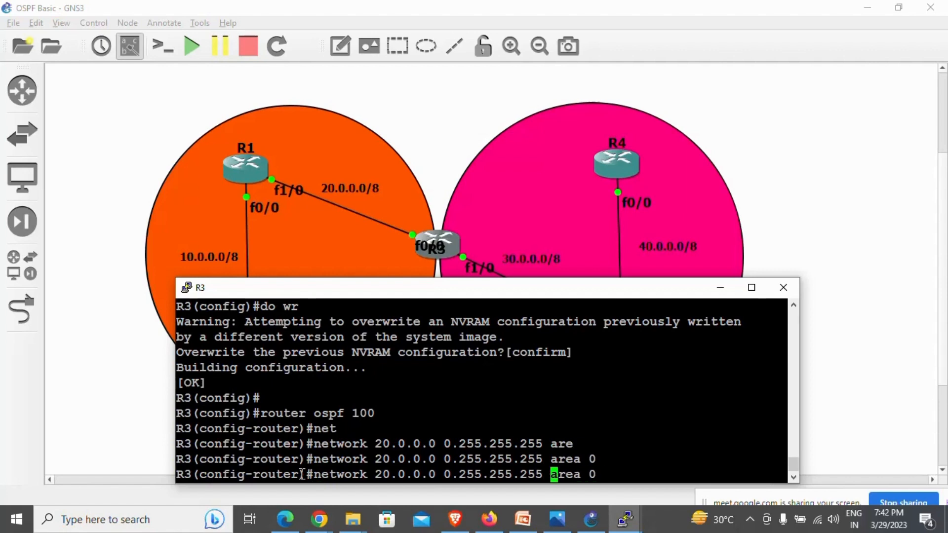
key(Left)
key(BackSpace)
text(3)
key(Right)
key(Right)
key(Right)
key(Right)
key(Right)
key(Right)
key(Right)
key(Right)
key(Right)
key(Right)
key(Right)
key(Right)
key(Right)
key(Right)
key(Right)
key(Right)
key(Right)
key(Right)
key(Right)
key(Right)
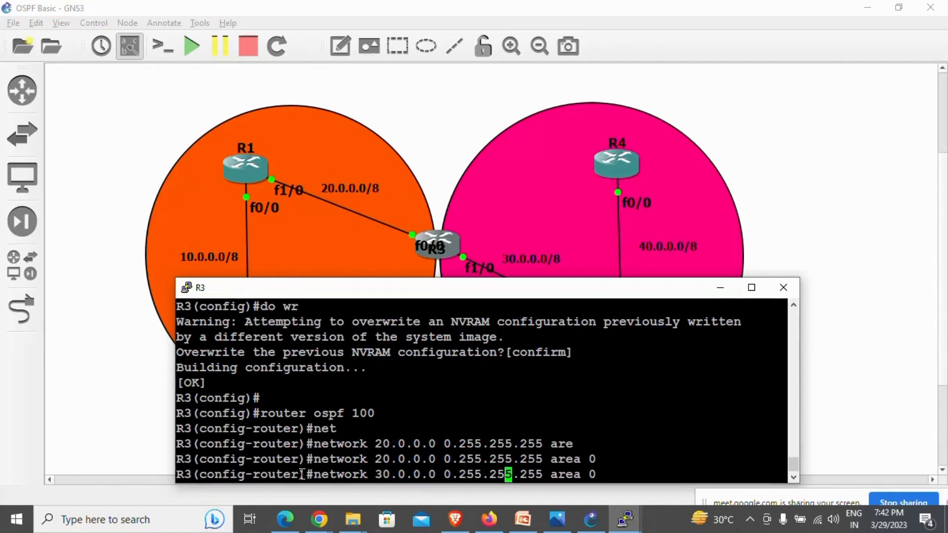
key(BackSpace)
text(1)
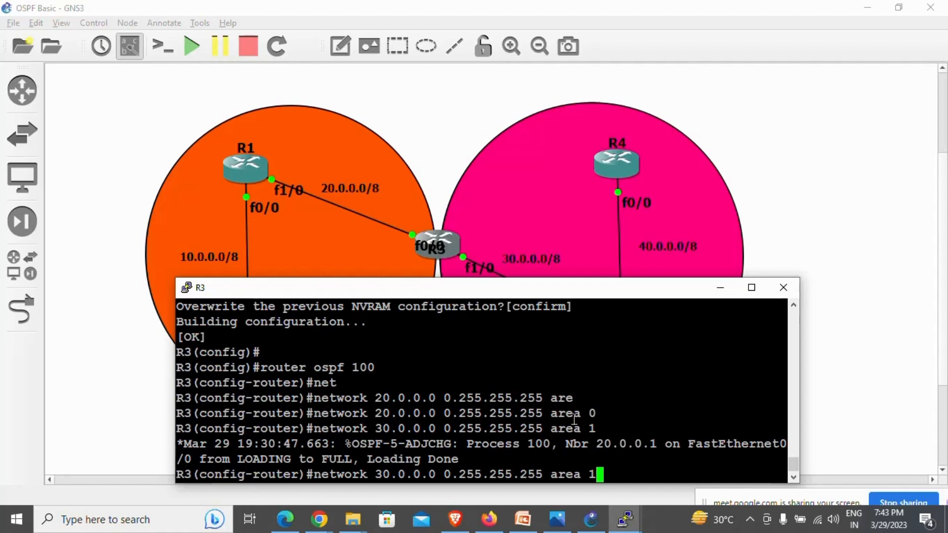
drag(570, 417, 612, 417)
drag(565, 474, 607, 477)
key(Return)
key(Return)
key(Return)
key(Return)
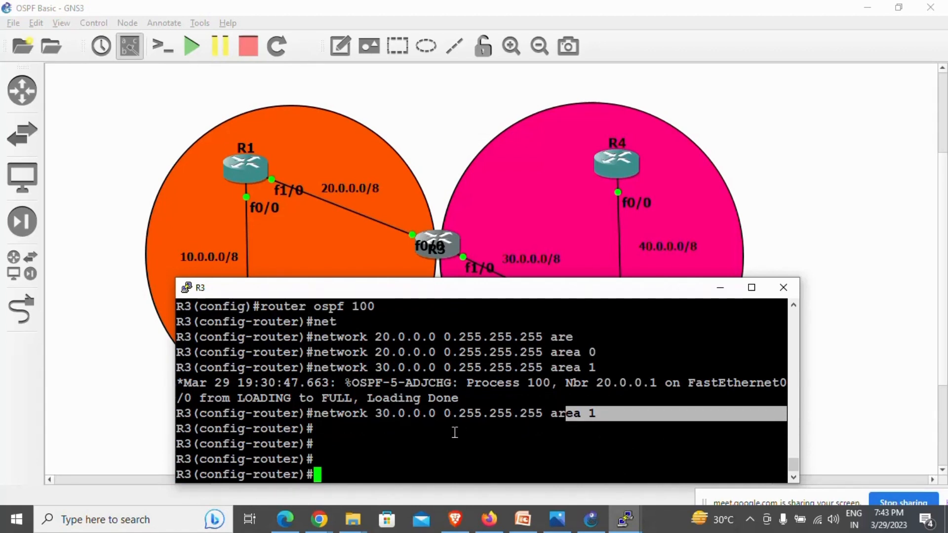
Enlarge R3's console and examine the OSPF adjacency messages, then return to the topology workspace
scroll(797, 414, up, 2)
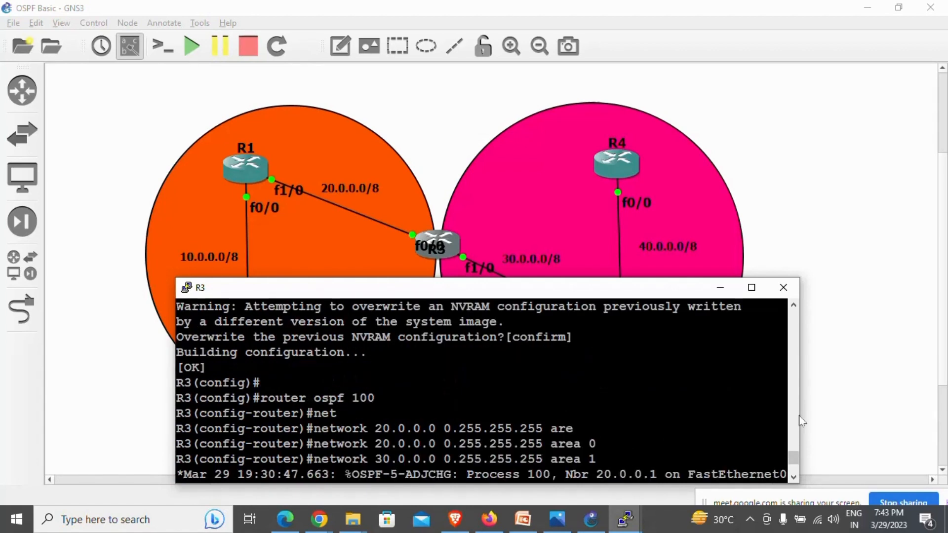
scroll(800, 420, up, 1)
scroll(798, 422, down, 5)
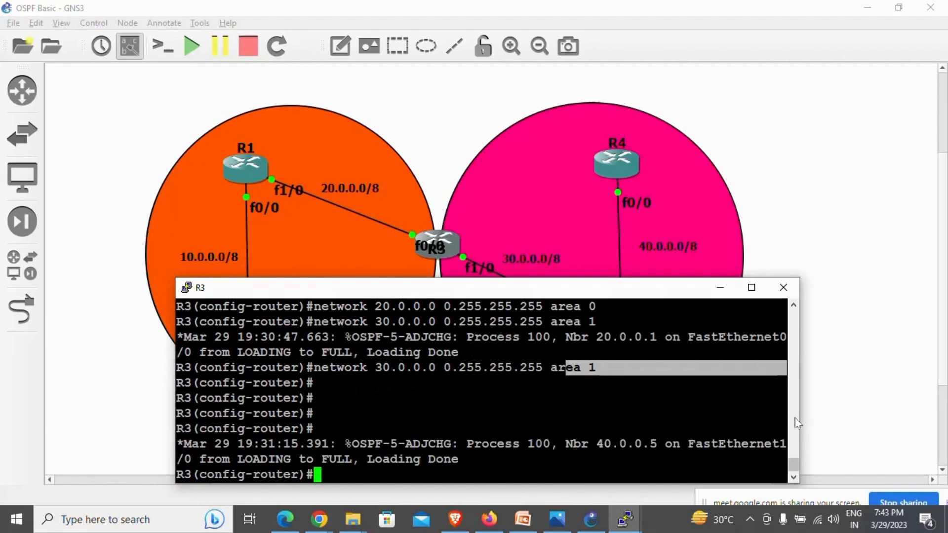
drag(800, 419, 845, 419)
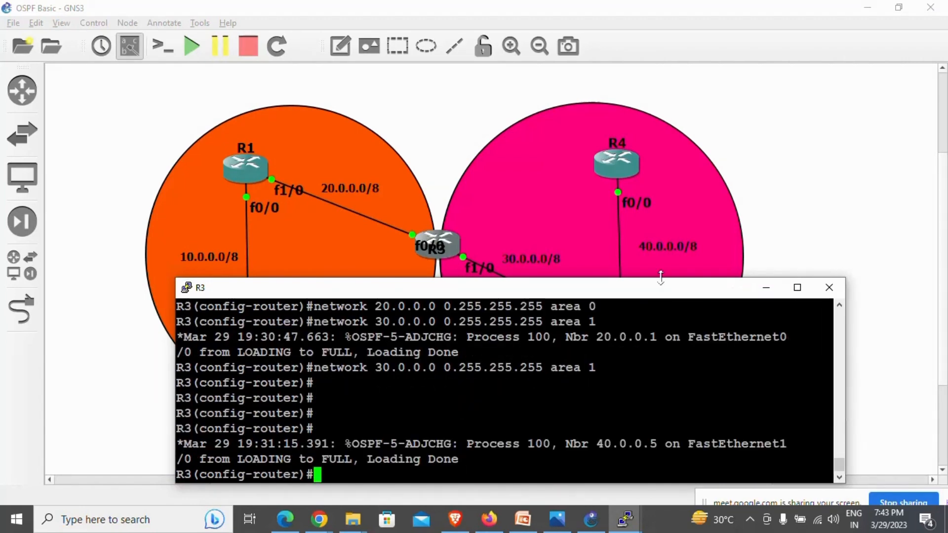
drag(661, 278, 659, 216)
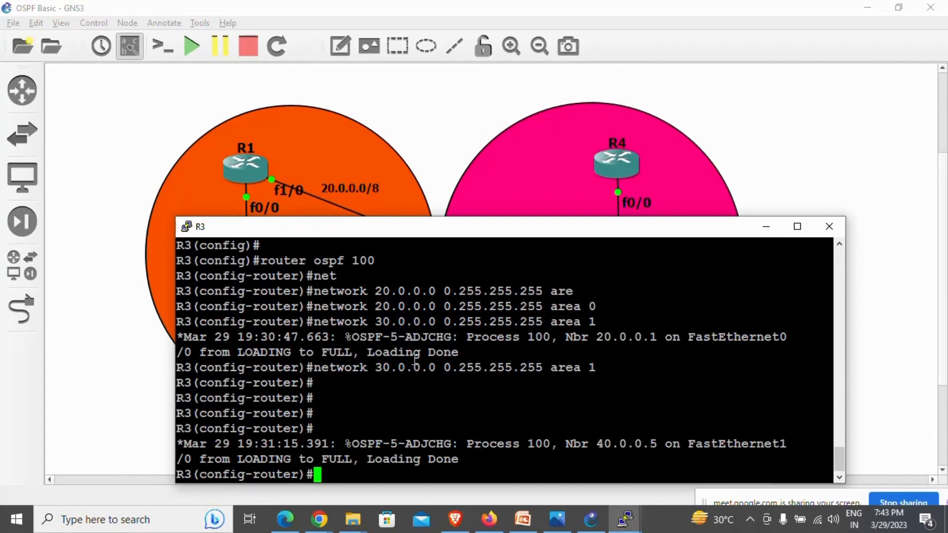
drag(348, 445, 530, 467)
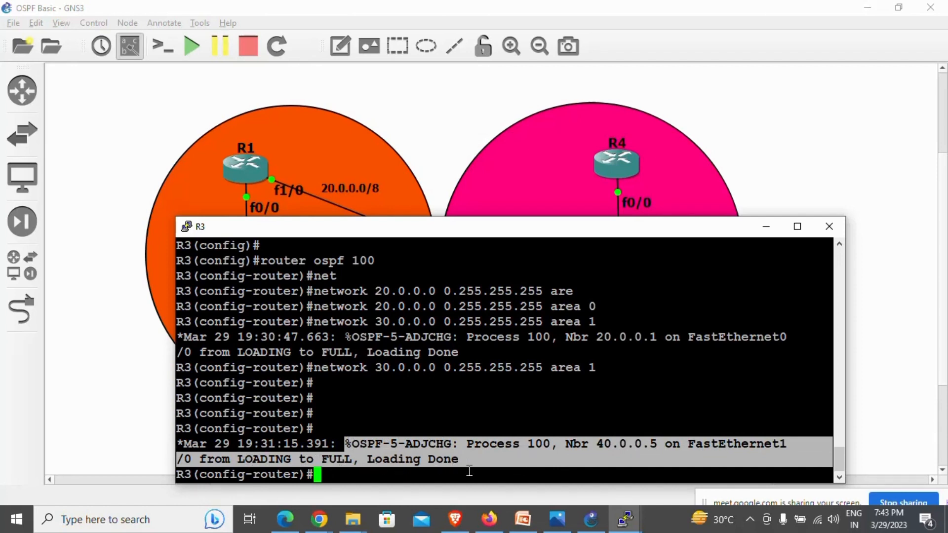
click(396, 476)
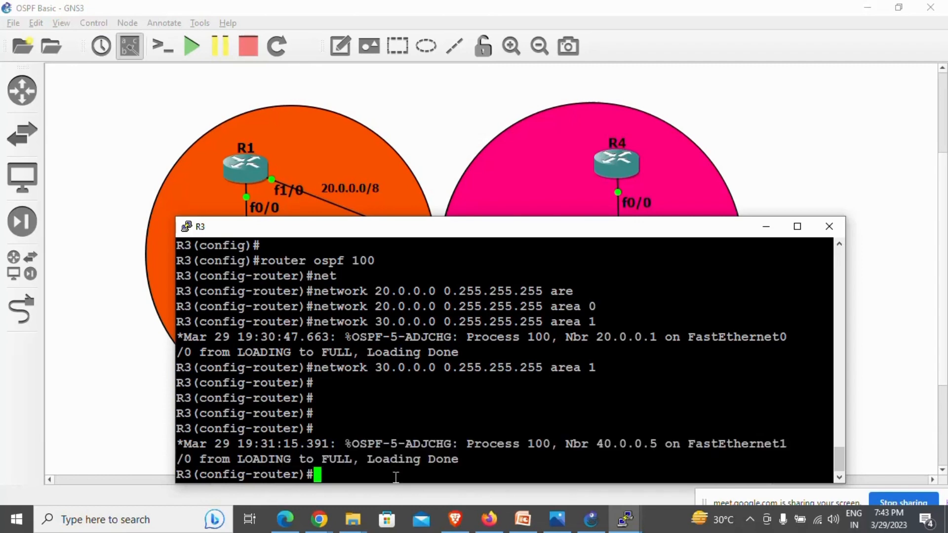
click(888, 179)
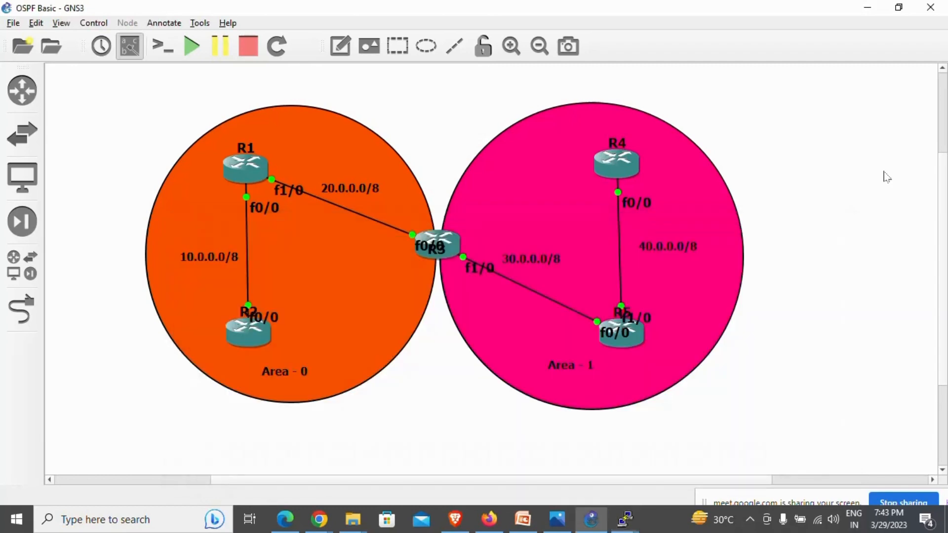
Open R2's console and exit global configuration mode to the privileged prompt
click(234, 333)
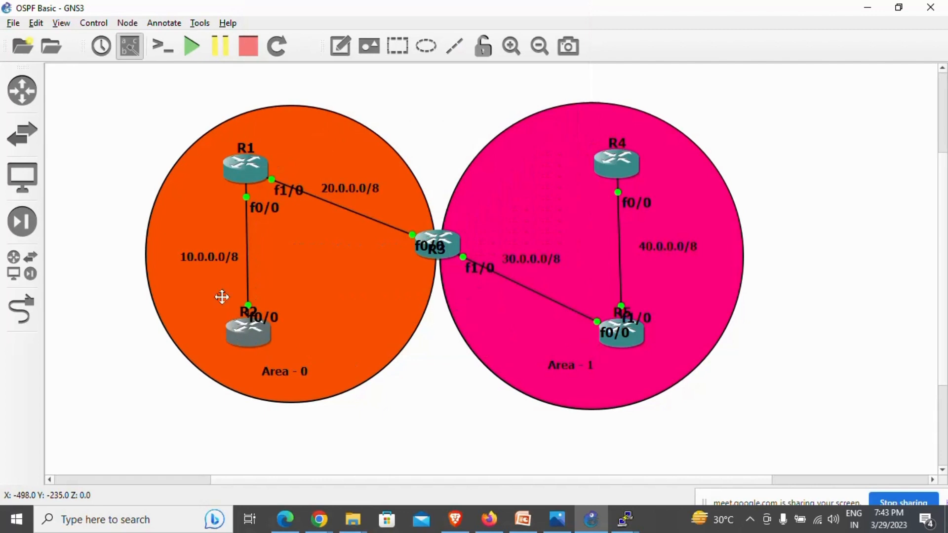
double_click(245, 336)
text(exit)
key(Return)
key(Return)
key(Return)
key(Return)
key(Return)
key(Return)
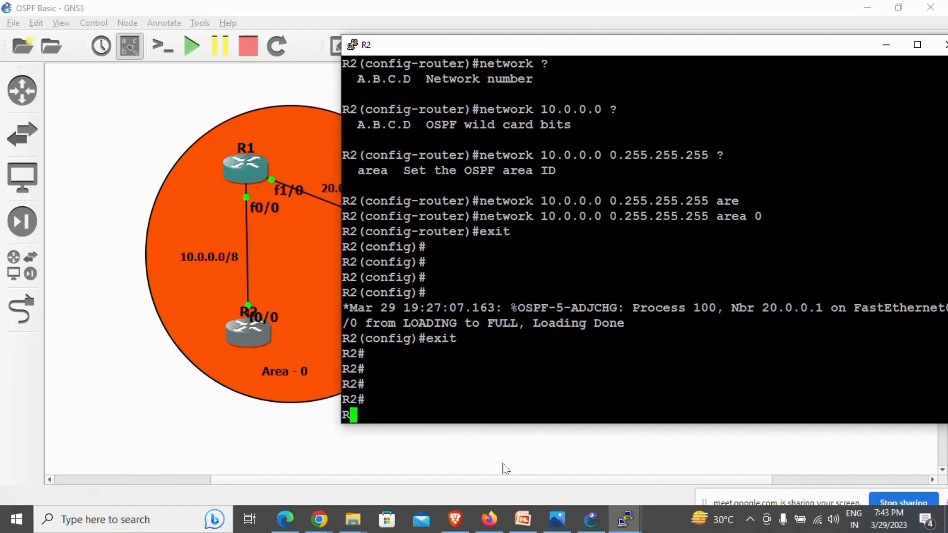
Try to display R2's routing table with the command line show ip show ip route
text(show ip)
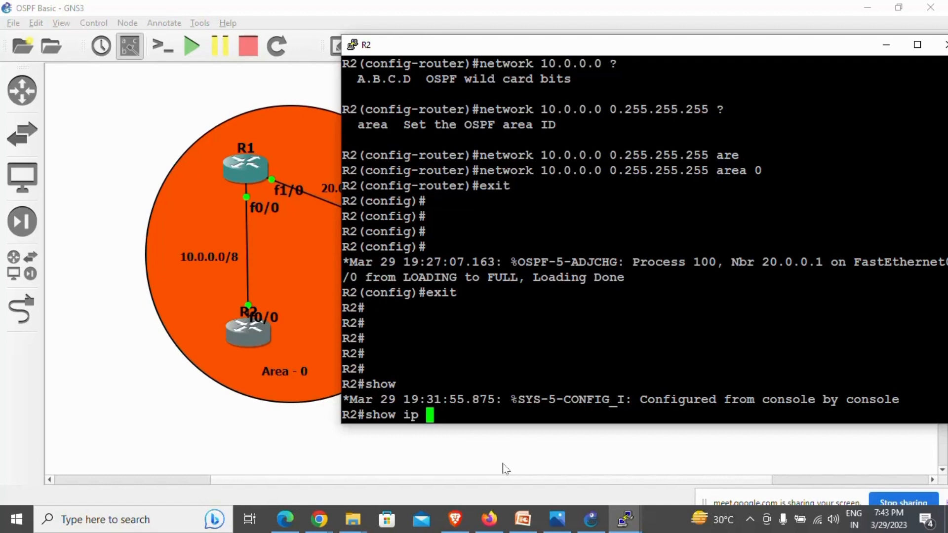
text(show ip )
text(route)
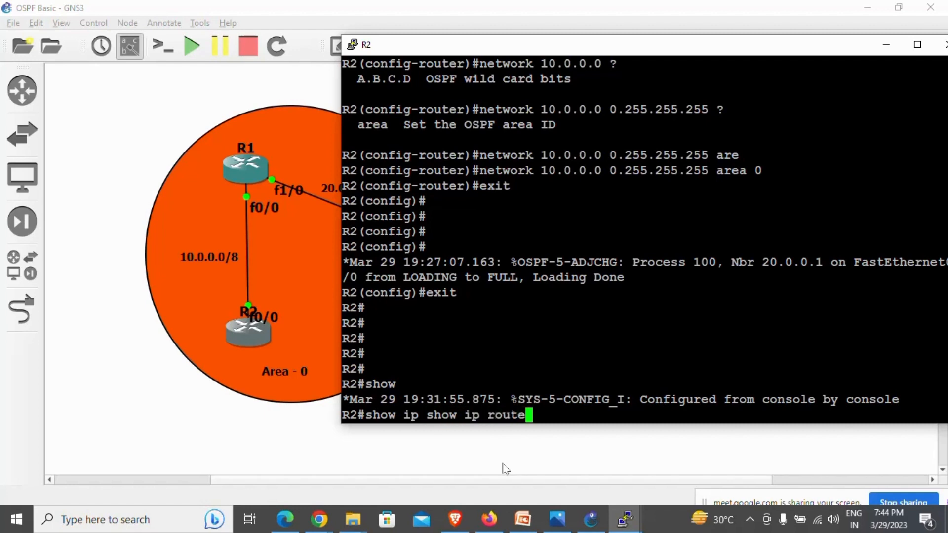
key(Return)
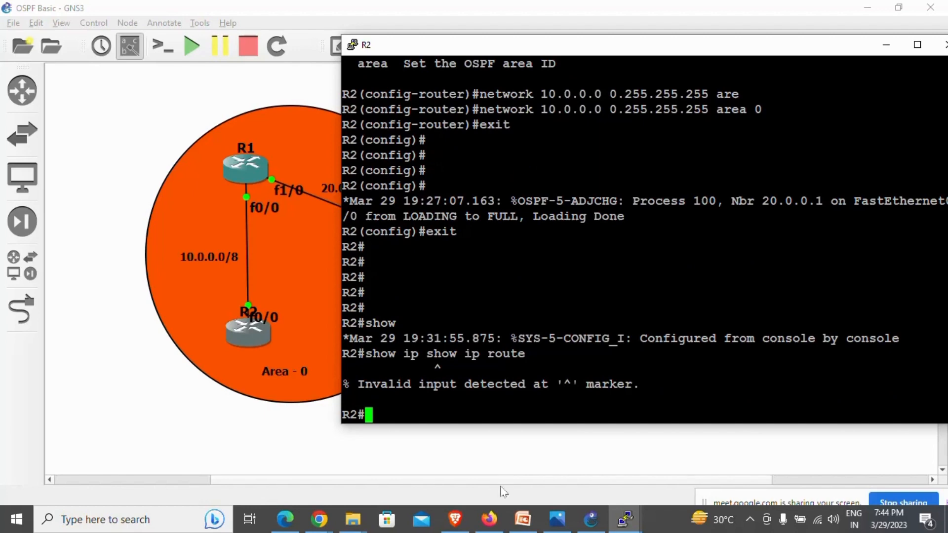
Recall R2's last command, correct it to show ip route and run it
key(Up)
key(Left)
key(Left)
key(Left)
key(Left)
key(Left)
key(Left)
key(Left)
key(Left)
key(Left)
key(Left)
key(Left)
key(Left)
key(Left)
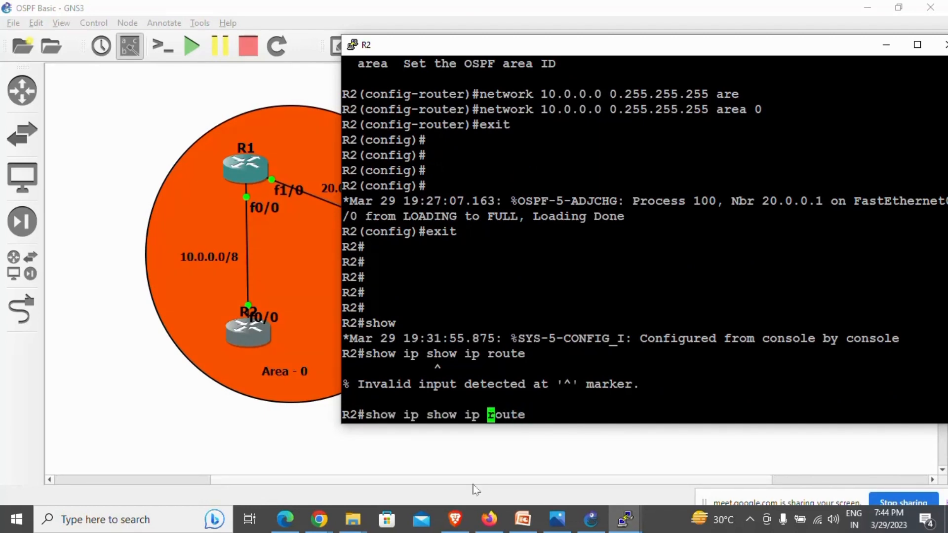
key(BackSpace)
key(BackSpace)
key(BackSpace)
key(BackSpace)
key(BackSpace)
key(BackSpace)
key(BackSpace)
key(BackSpace)
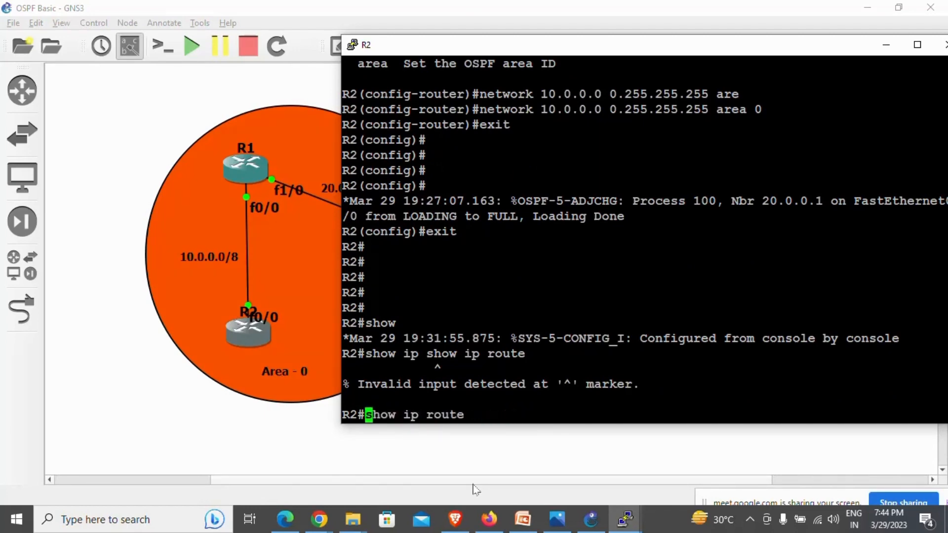
key(Return)
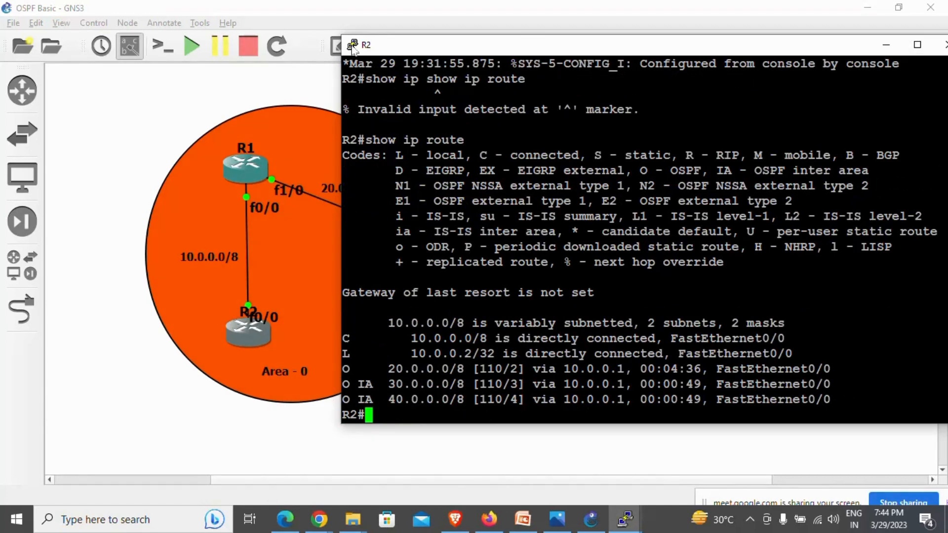
Reposition and widen R2's console and highlight the route code of the 20.0.0.0/8 entry in the routing table
drag(399, 48, 256, 39)
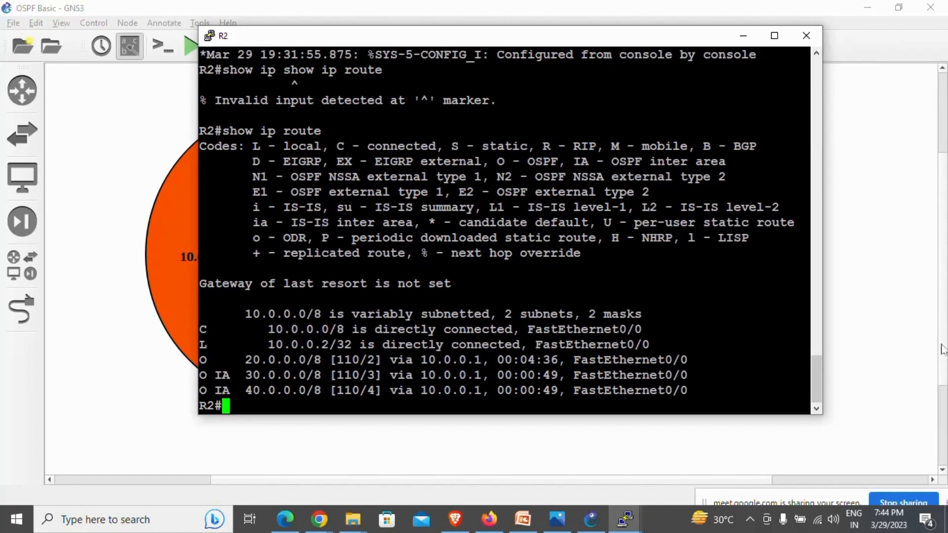
drag(822, 279, 908, 276)
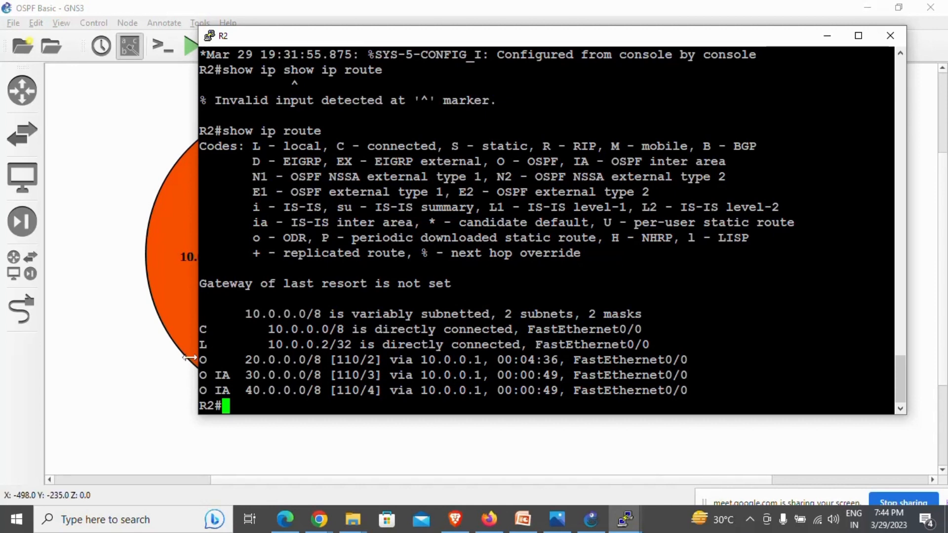
drag(214, 360, 203, 361)
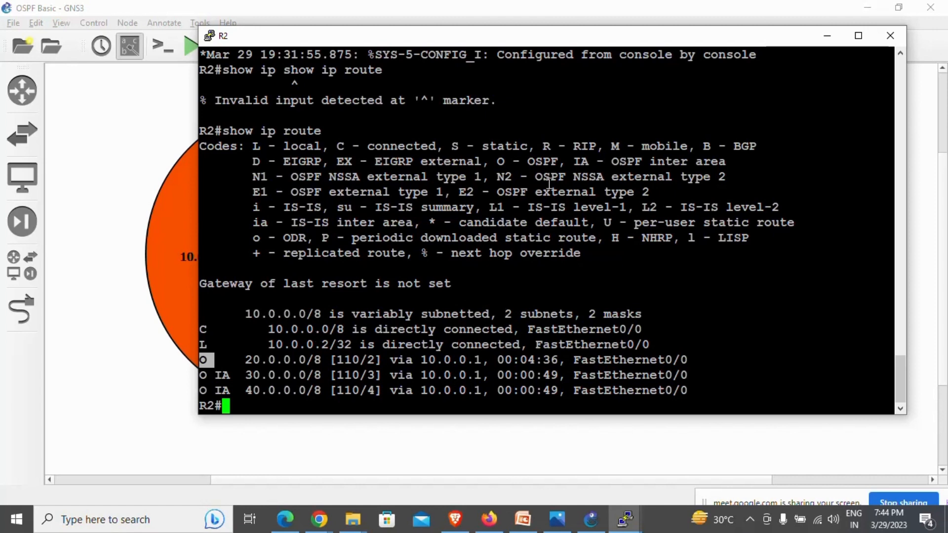
Compare the IA code of the 30.0.0.0/8 route with the O and IA entries in the routing table's code legend
drag(521, 163, 557, 164)
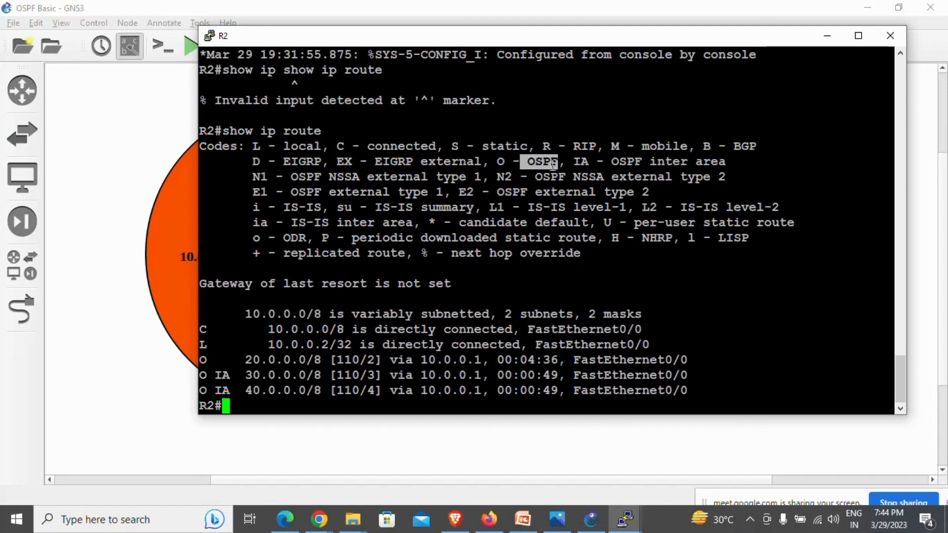
drag(207, 376, 230, 381)
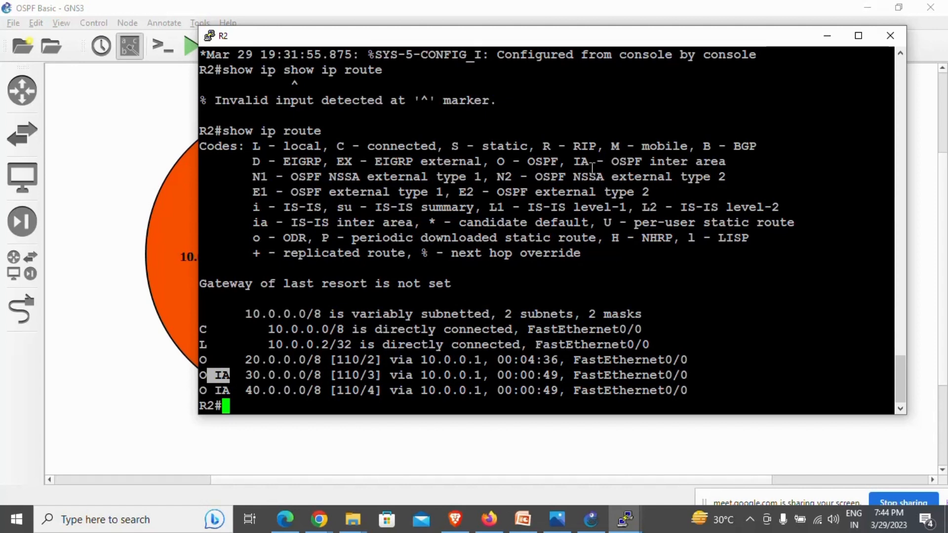
drag(574, 163, 589, 165)
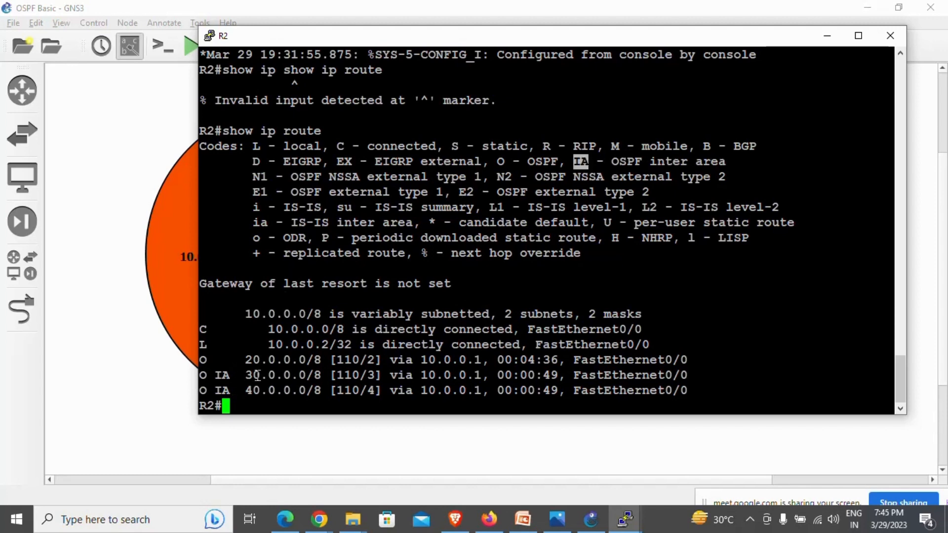
drag(237, 376, 219, 377)
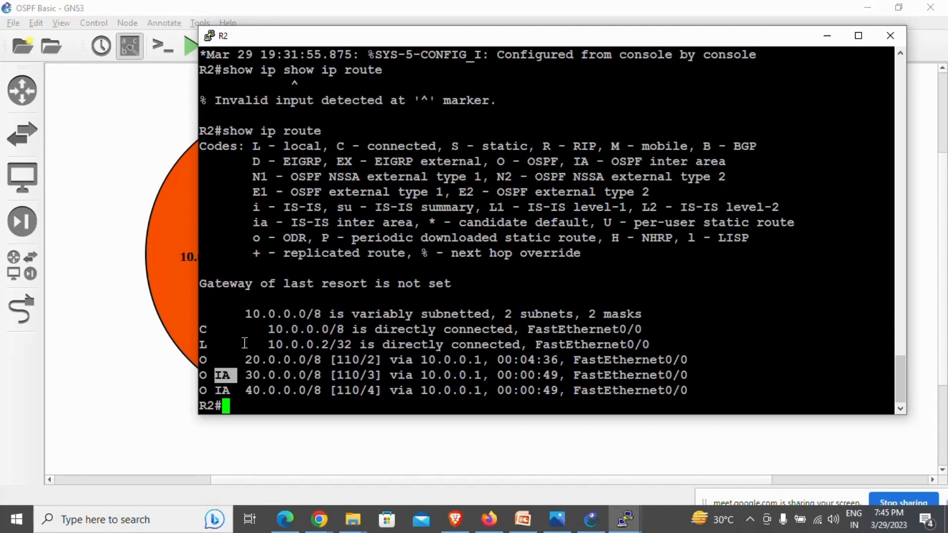
drag(208, 145, 252, 146)
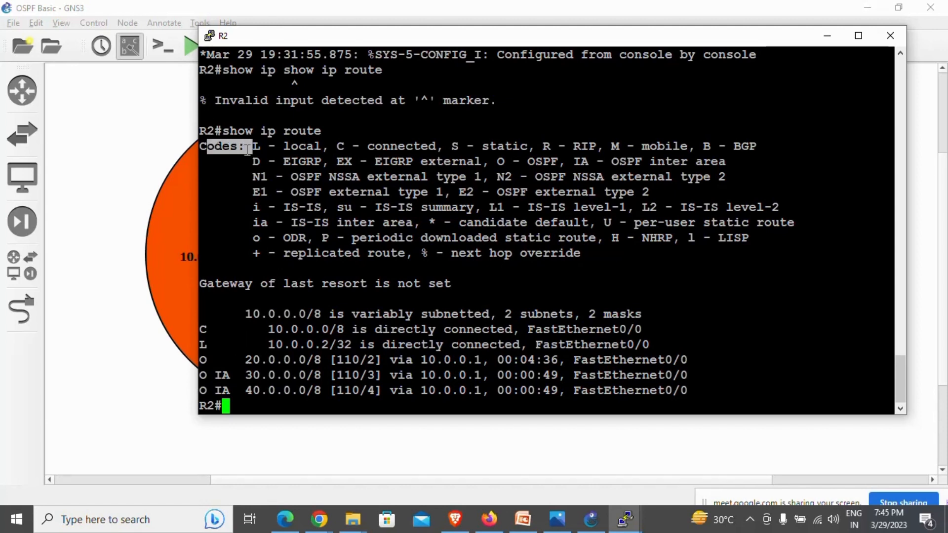
drag(437, 146, 647, 177)
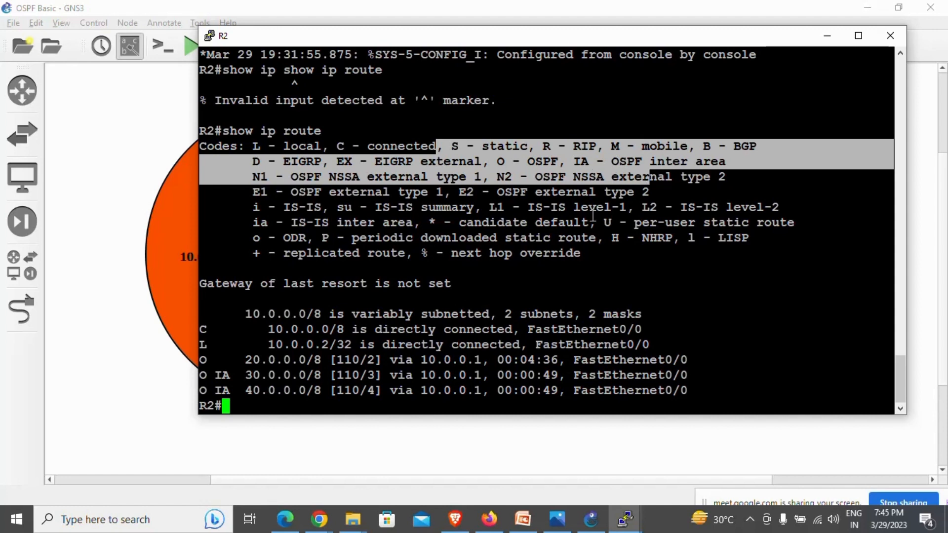
click(234, 367)
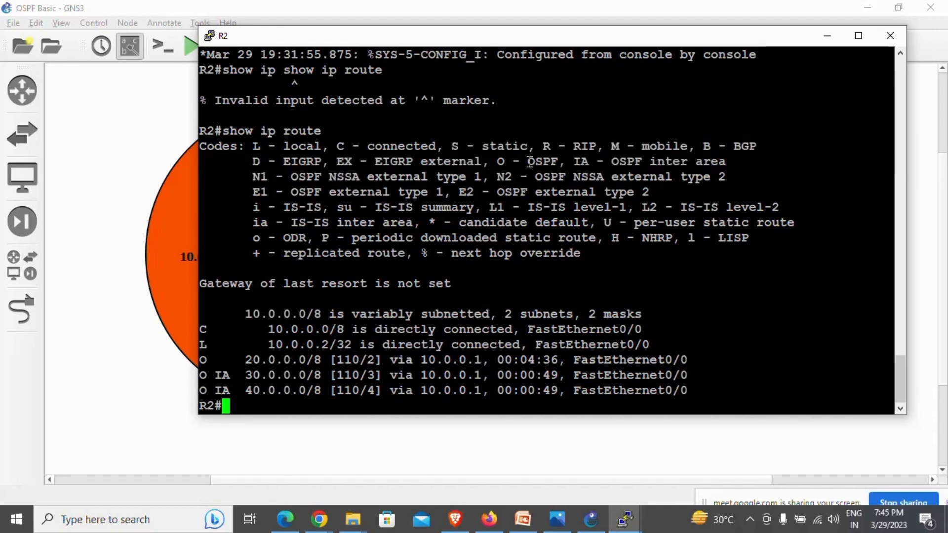
drag(565, 160, 610, 162)
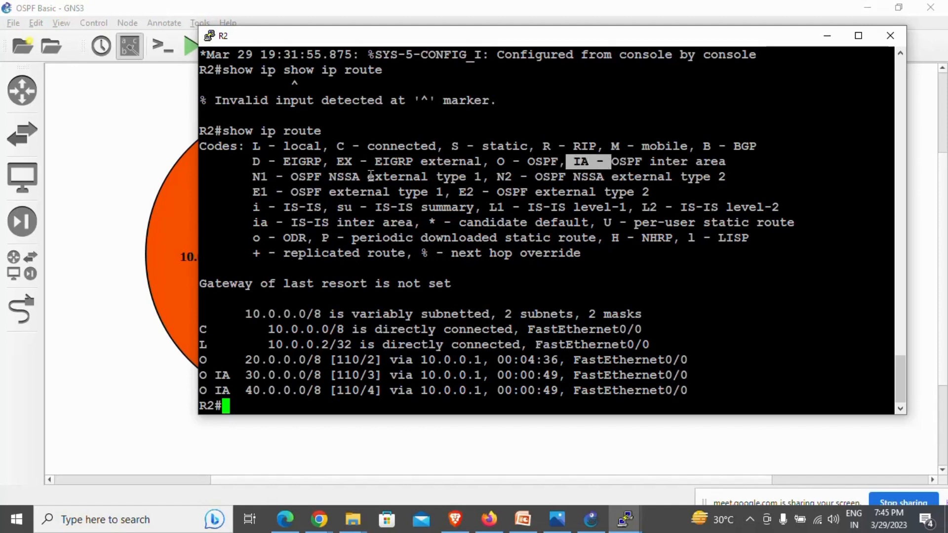
Highlight the N1, N2, E1 and E2 OSPF external route codes in the routing table's legend
drag(253, 176, 269, 177)
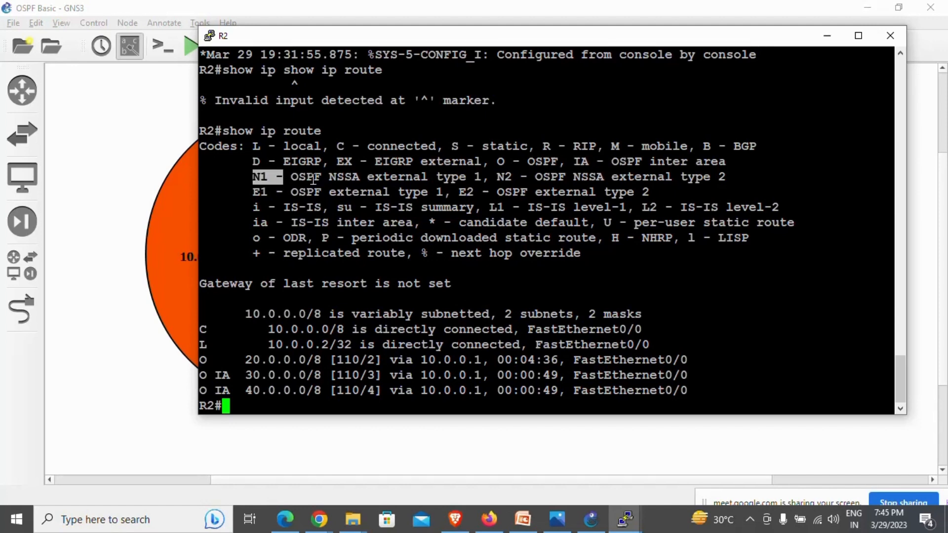
click(441, 176)
drag(441, 175, 513, 177)
drag(254, 194, 269, 193)
click(460, 191)
drag(459, 191, 473, 193)
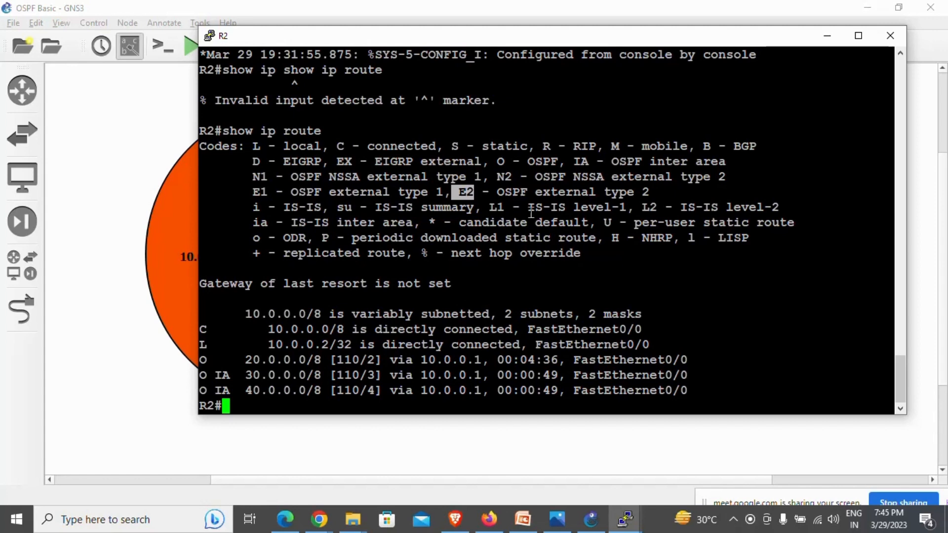
Display R2's OSPF topology information with show ip ospf topology-info
click(316, 402)
key(Return)
key(Return)
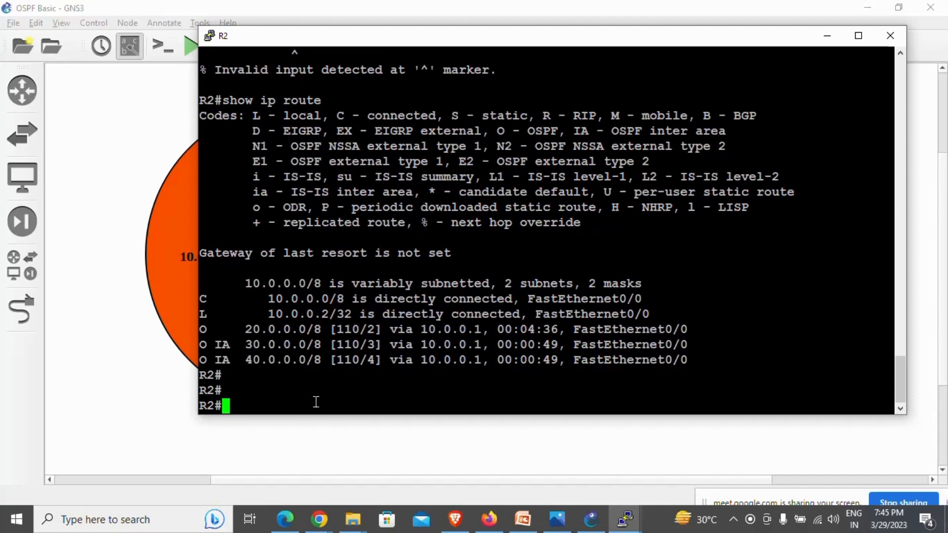
text(show ip osp)
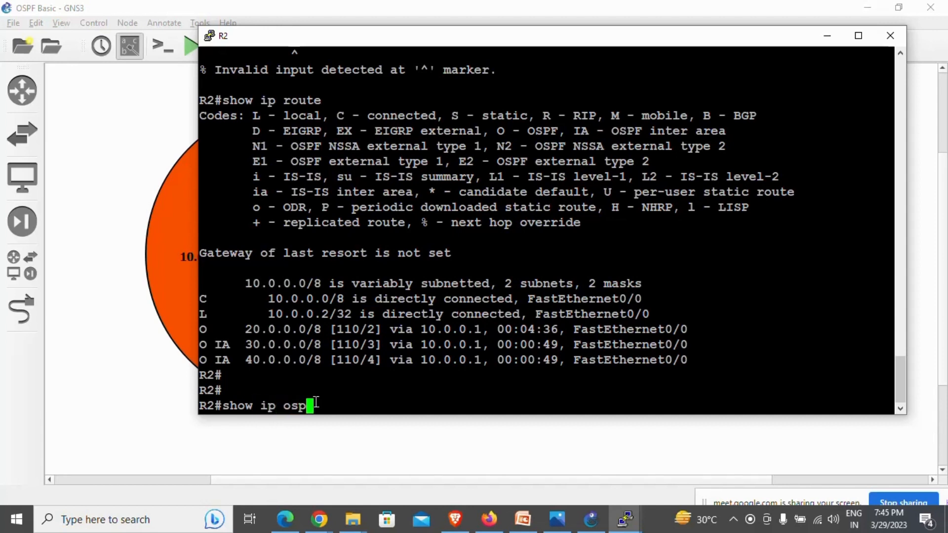
text(f topo)
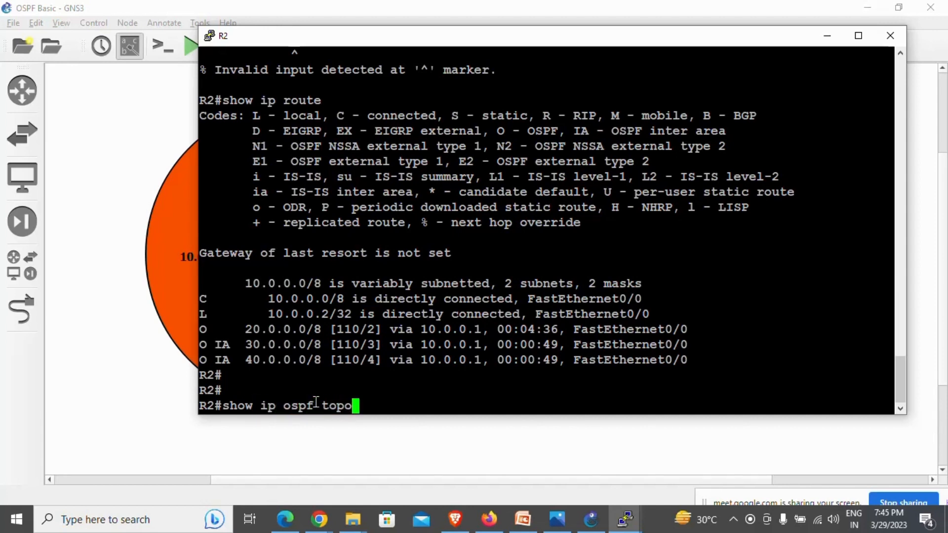
key(Tab)
key(Return)
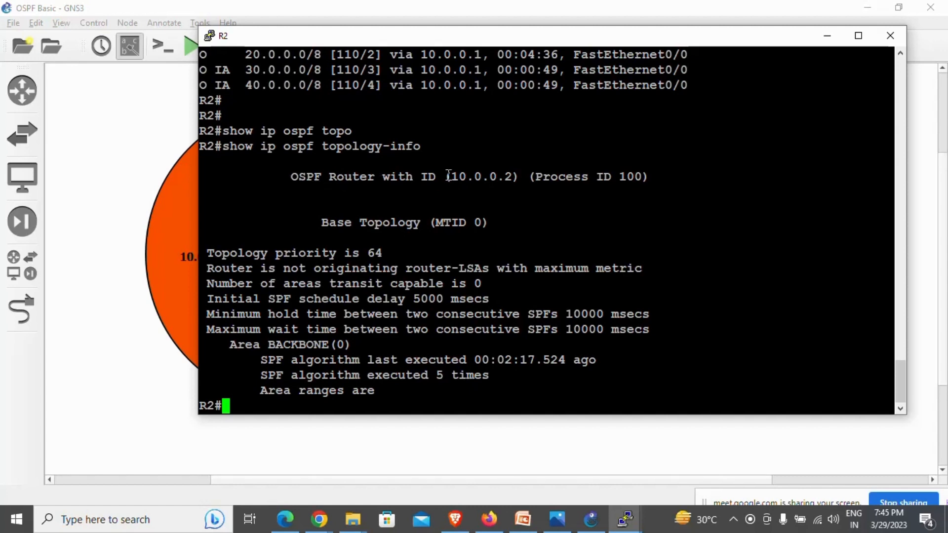
Highlight the router ID, process ID, backbone area and SPF algorithm lines in R2's OSPF topology output
drag(448, 175, 521, 182)
drag(606, 173, 653, 172)
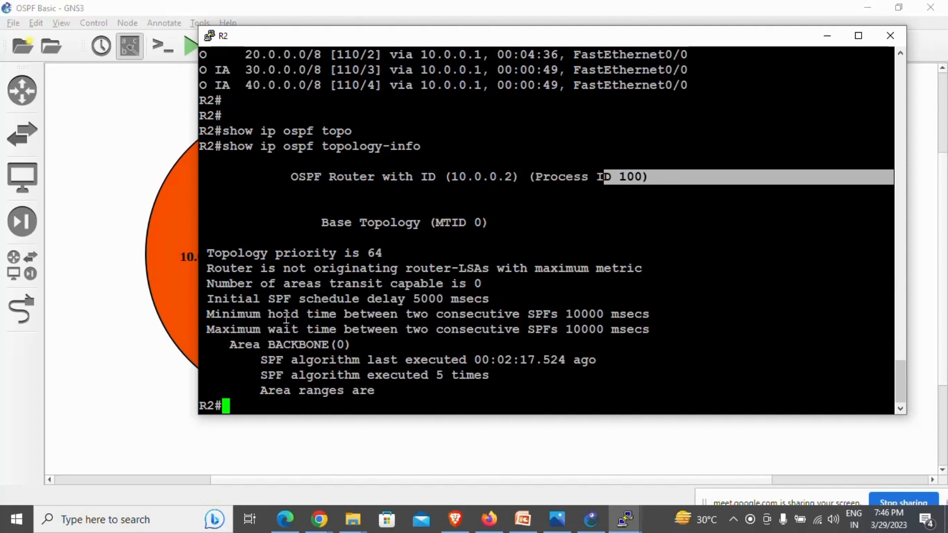
drag(245, 345, 381, 353)
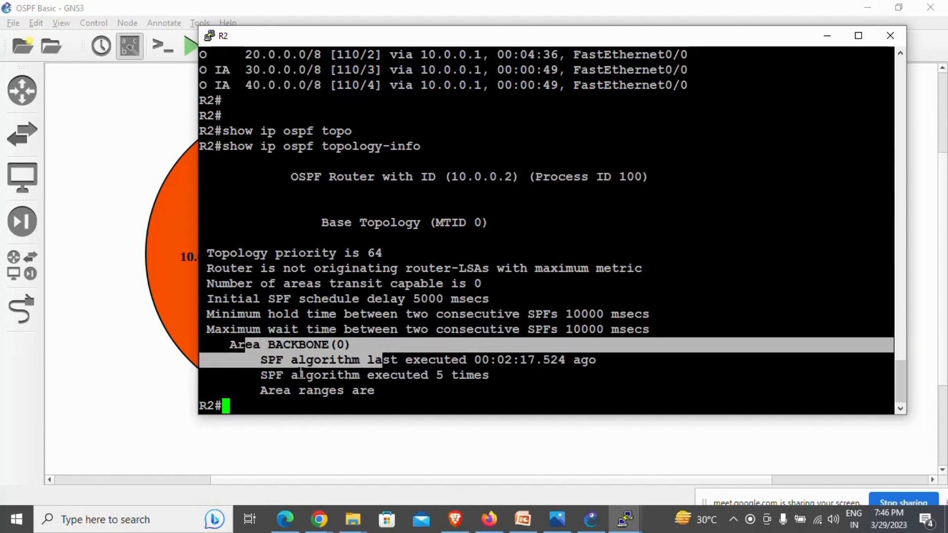
click(291, 359)
drag(291, 360, 575, 374)
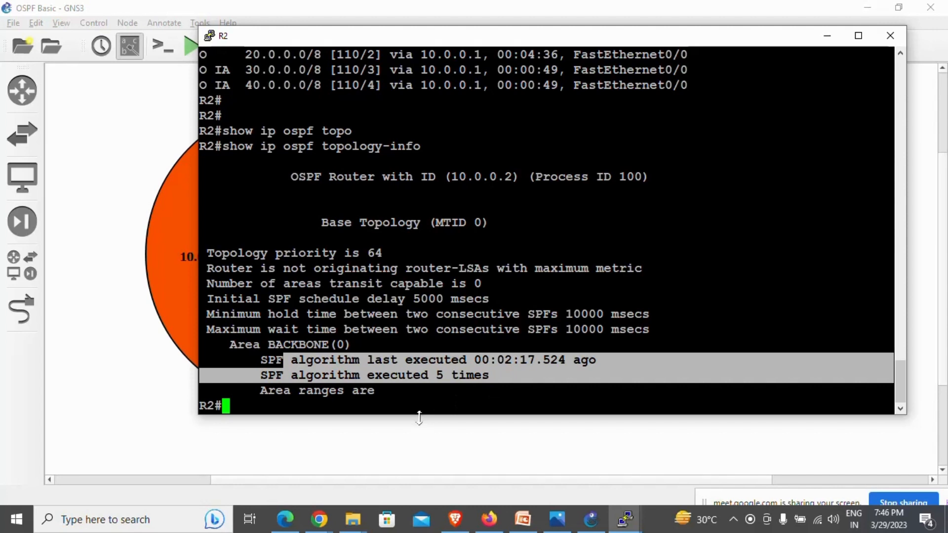
Display R2's OSPF neighbors with show ip ospf neighbor
key(Return)
key(Return)
key(Return)
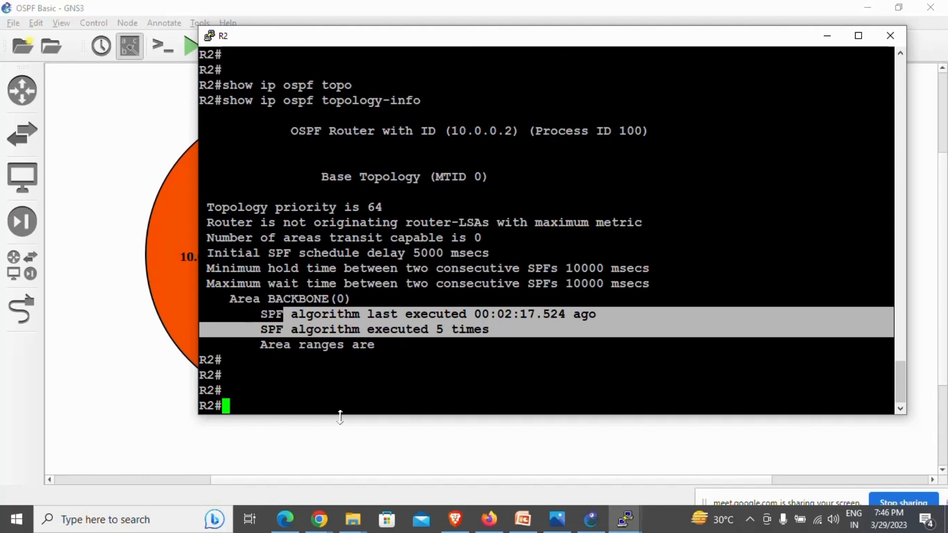
text(os)
key(BackSpace)
key(BackSpace)
text(show ip)
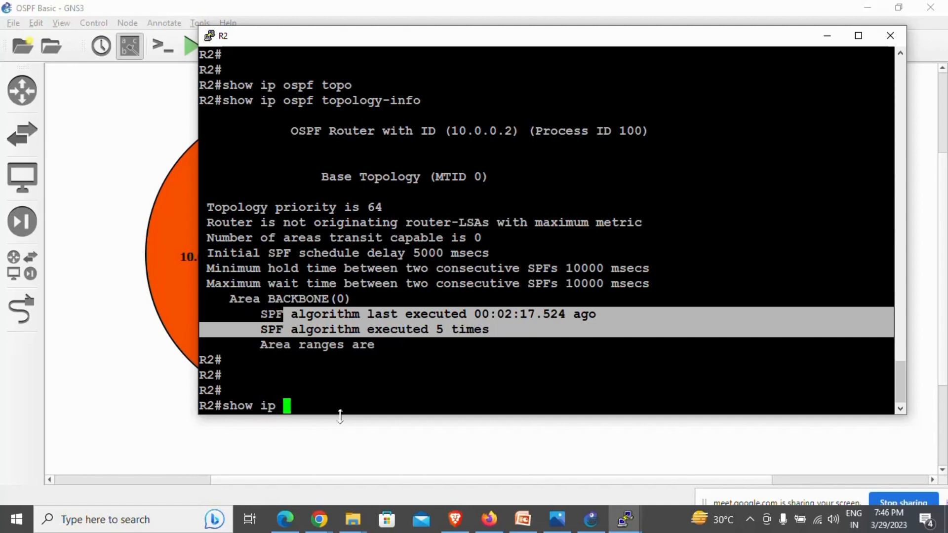
text( ospf ne)
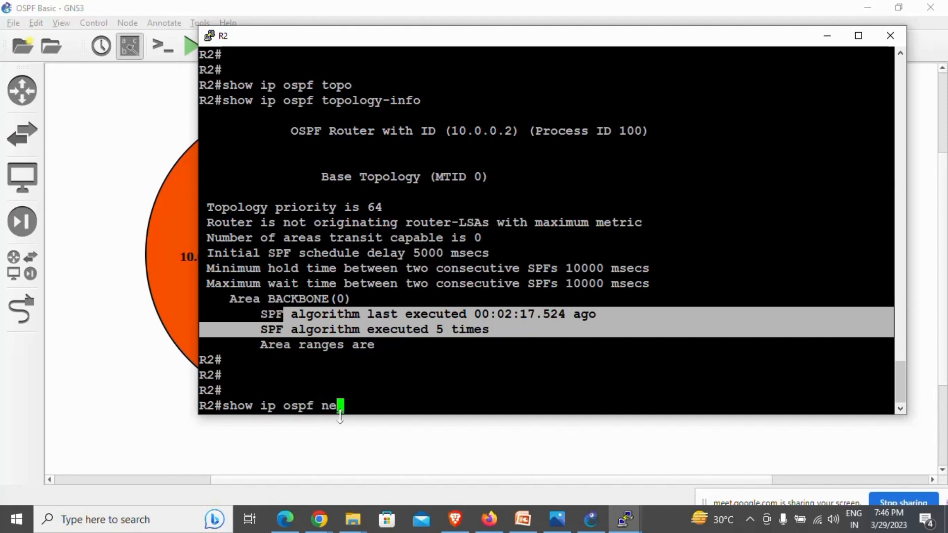
key(Tab)
key(Return)
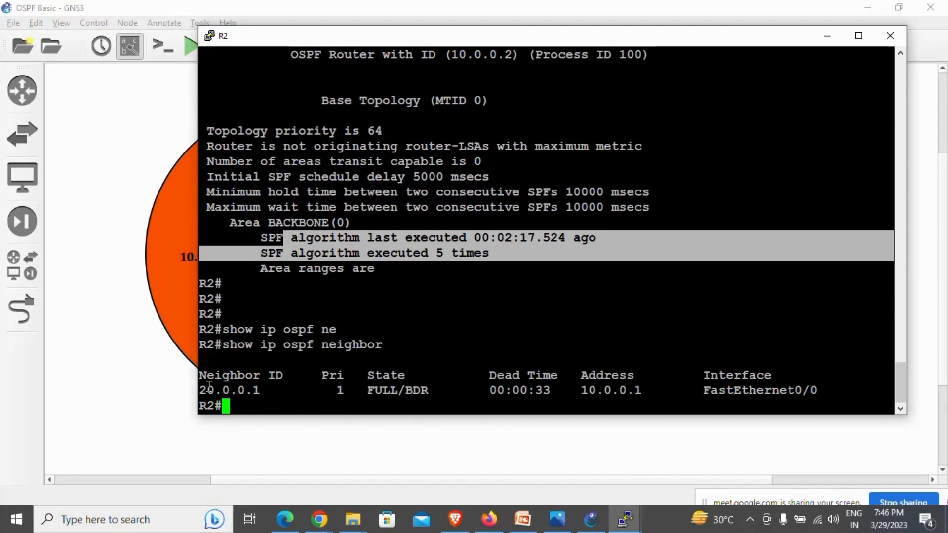
Examine the neighbor's ID, priority, state, address and interface in R2's neighbor table, resizing the console to check the ID against the topology
drag(209, 386, 269, 393)
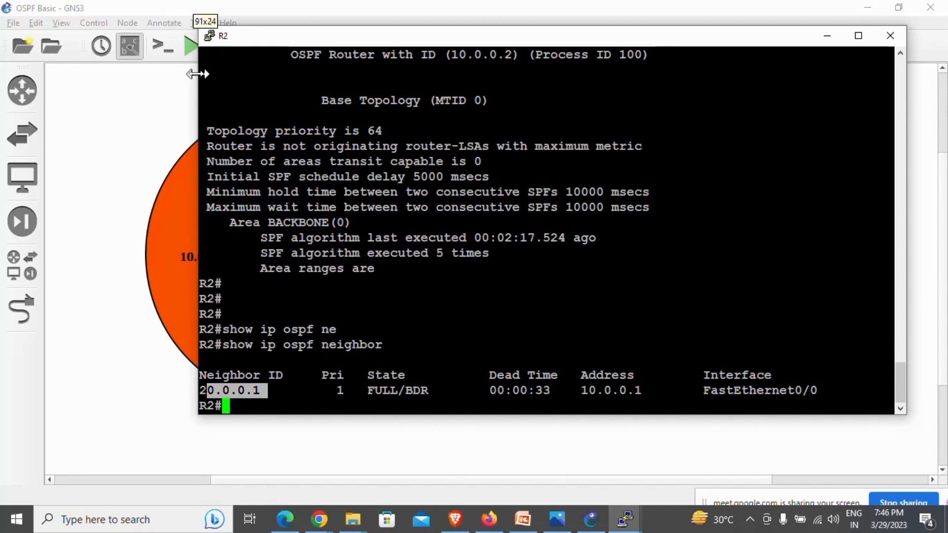
drag(198, 74, 327, 81)
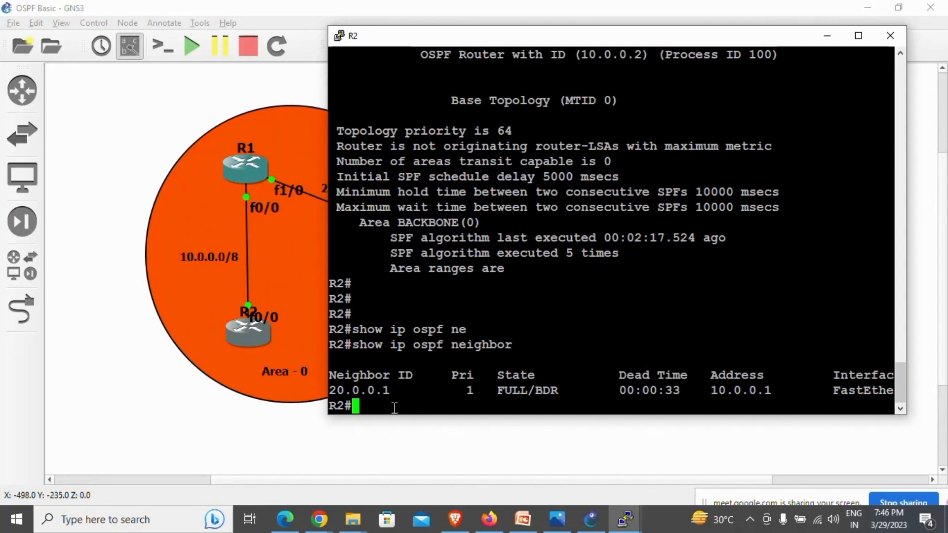
drag(329, 251, 229, 253)
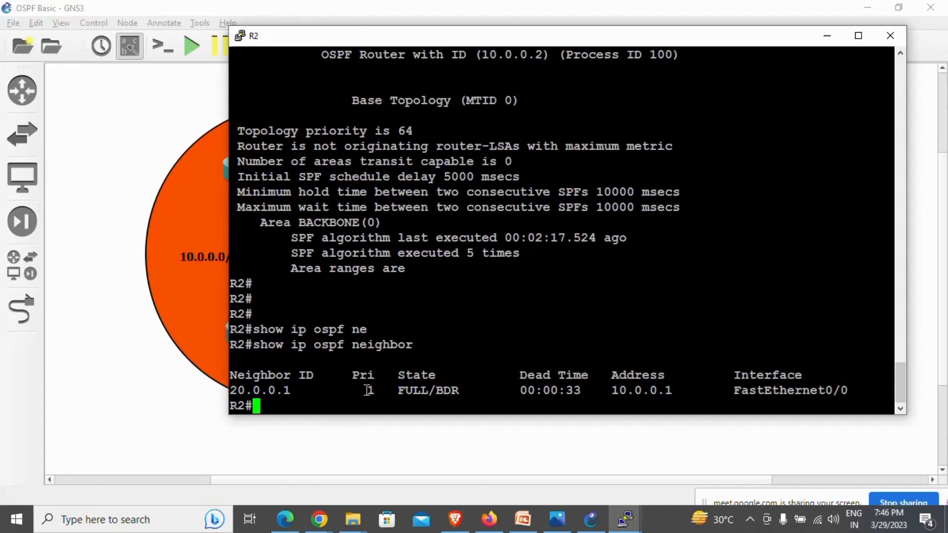
drag(360, 390, 383, 390)
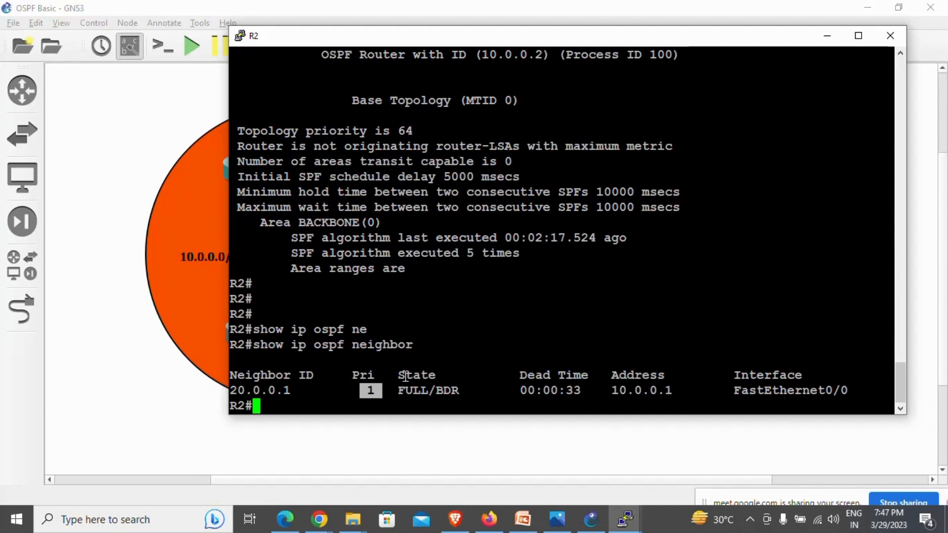
drag(394, 390, 430, 394)
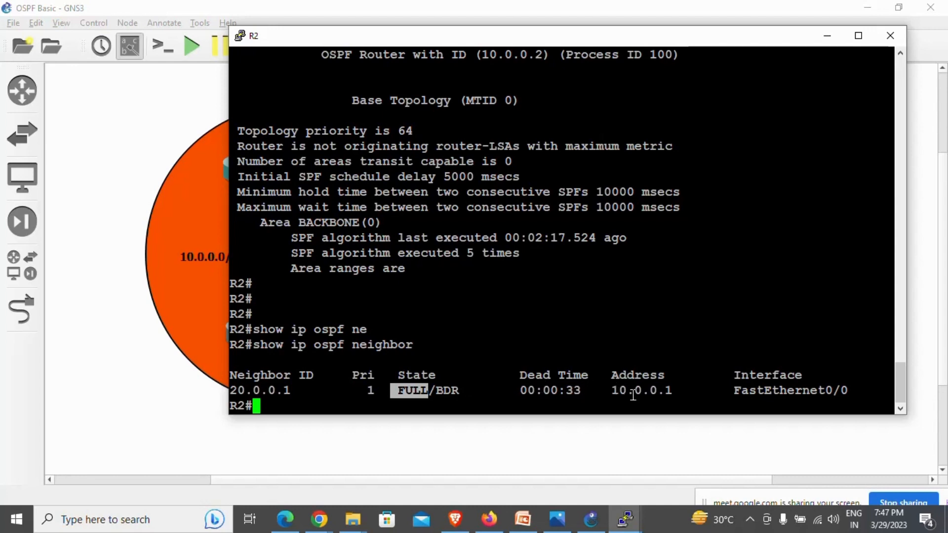
drag(610, 393, 668, 395)
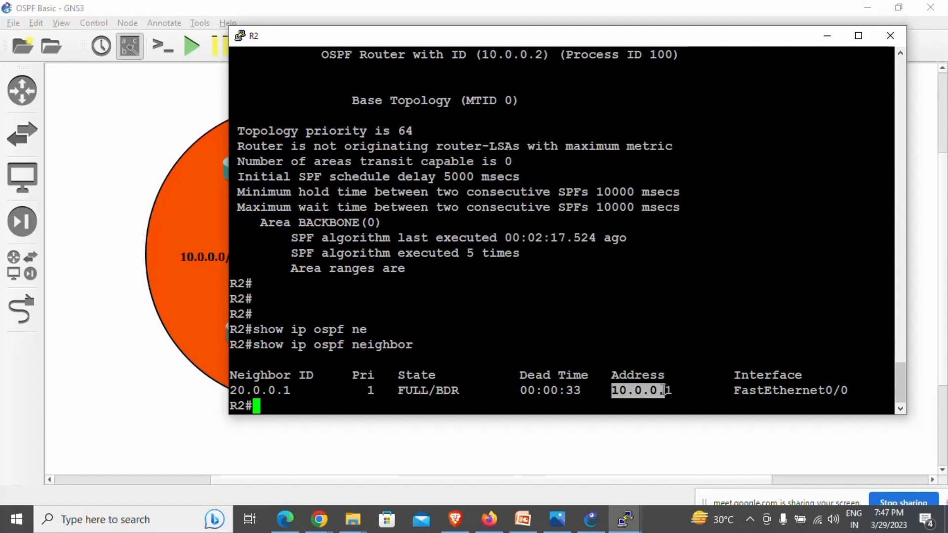
drag(611, 394, 845, 393)
click(743, 395)
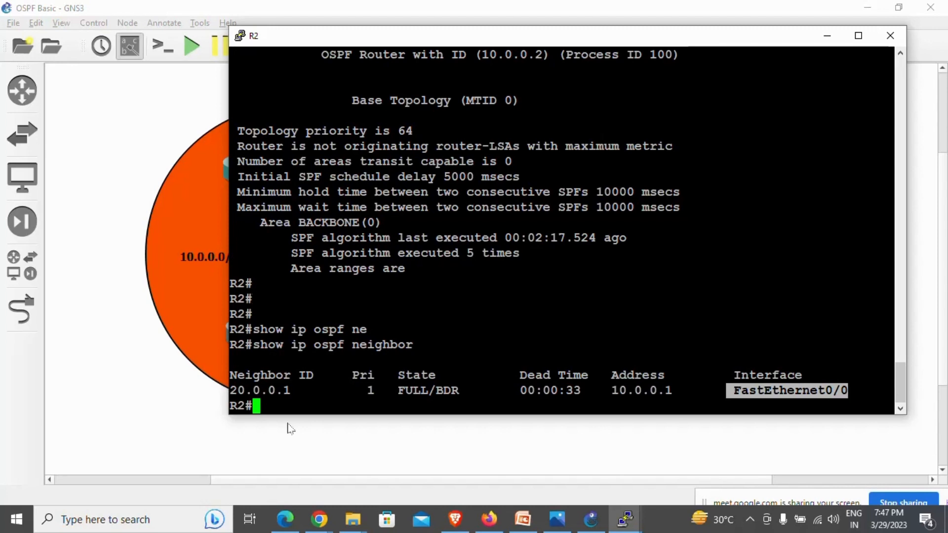
Display R2's OSPF link-state database with show ip ospf database and widen the console
click(279, 401)
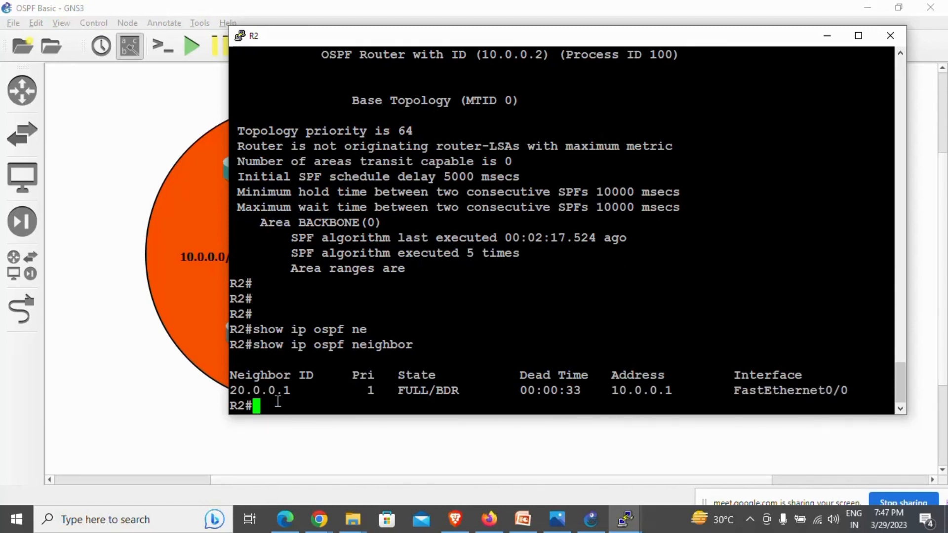
text(show ip osf)
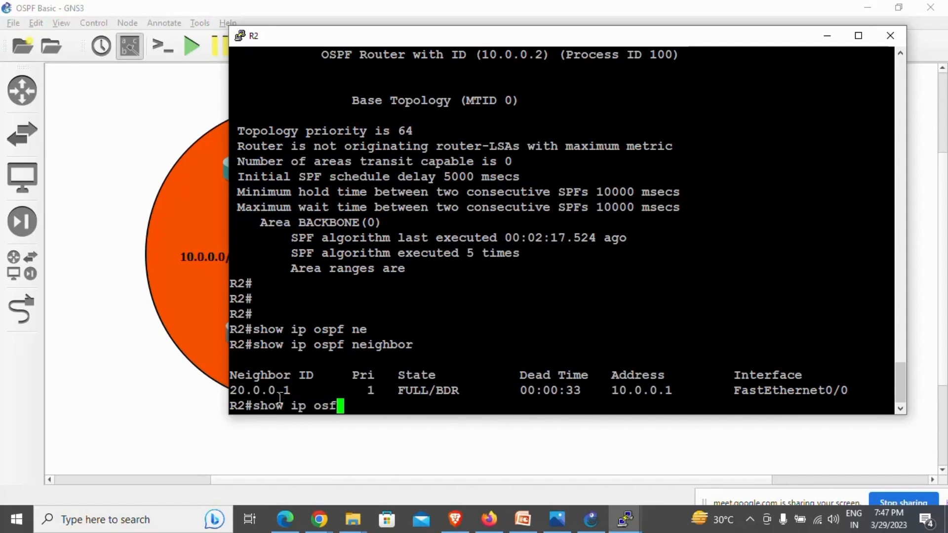
key(Tab)
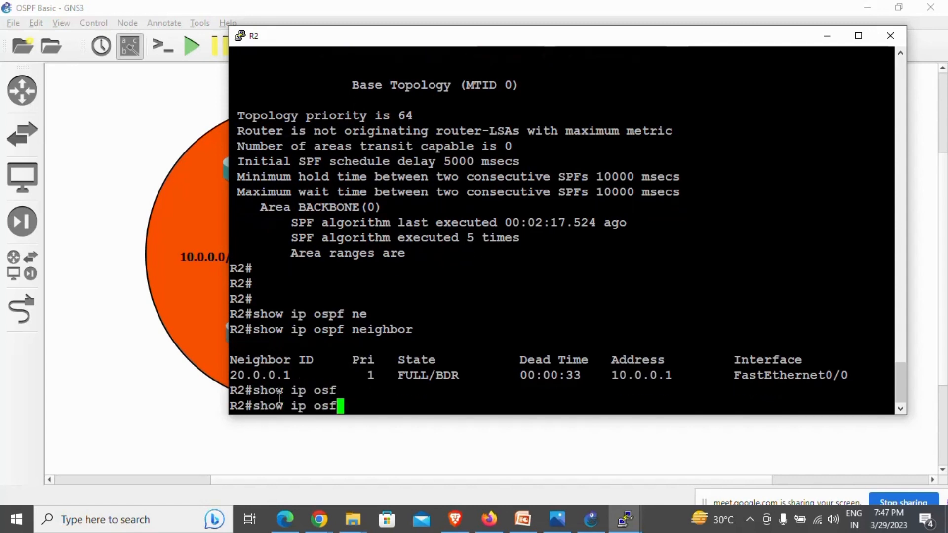
key(Left)
text(p)
key(Tab)
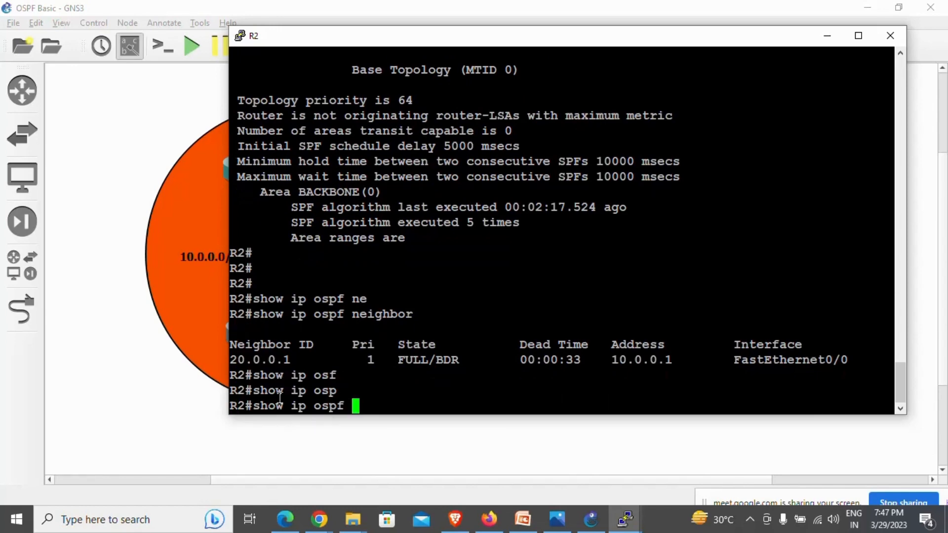
text(da)
key(Tab)
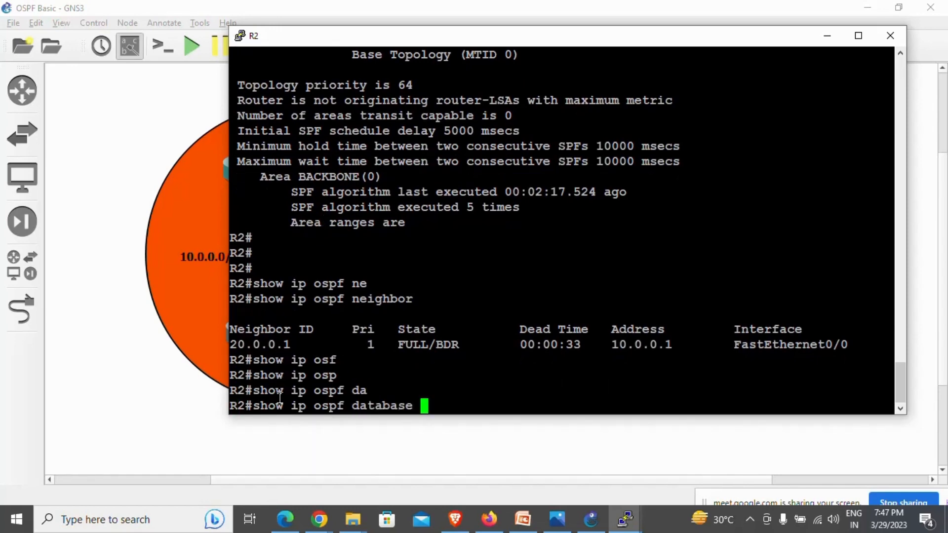
key(Return)
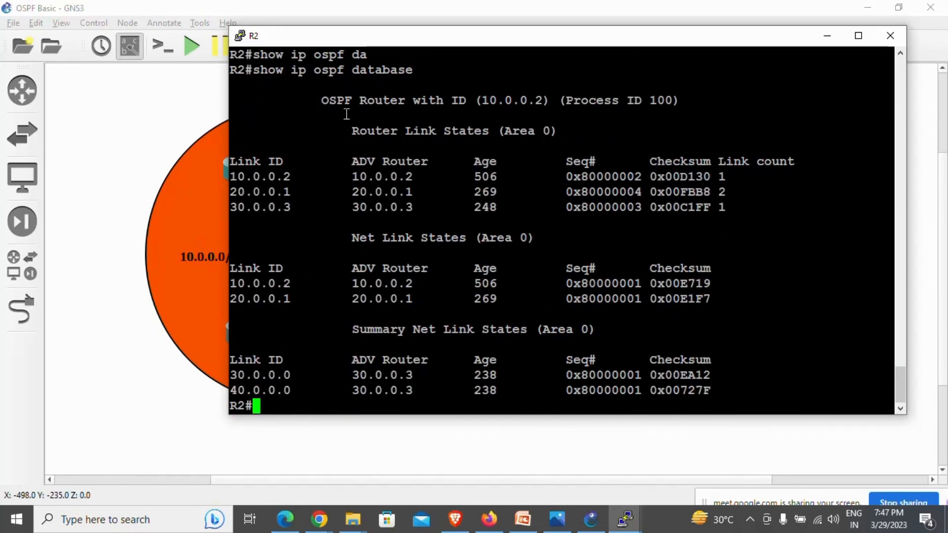
drag(226, 94, 81, 102)
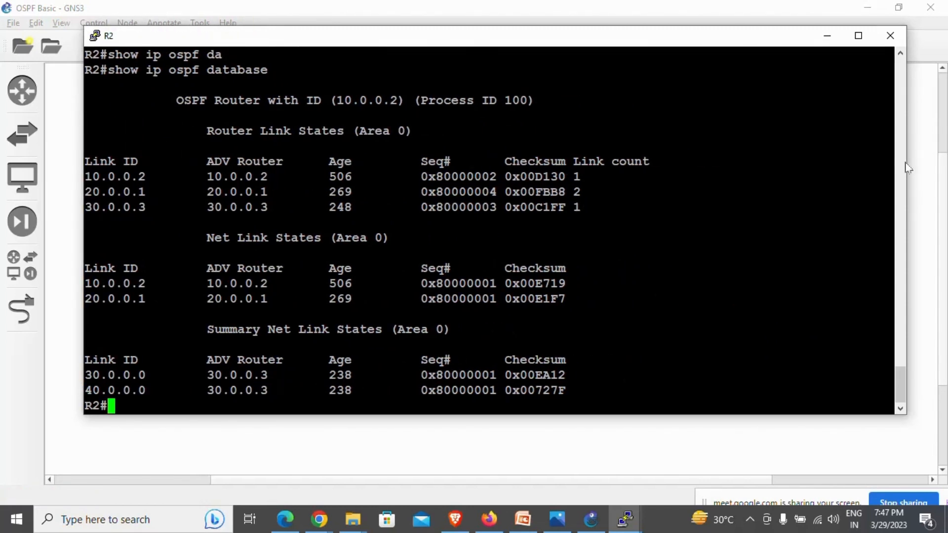
Examine the link ID column, net link states and summary net link states in R2's OSPF database output, widening the console
scroll(906, 162, up, 4)
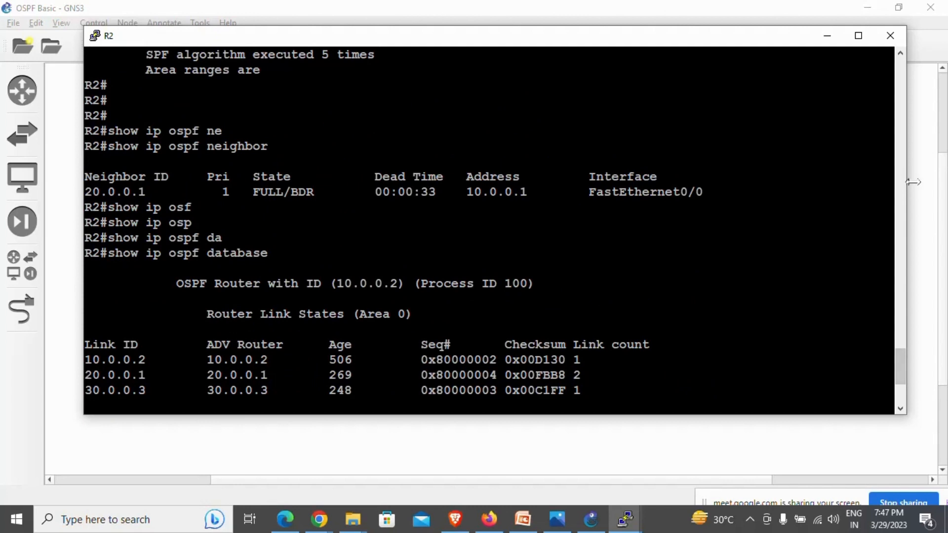
drag(908, 198, 930, 199)
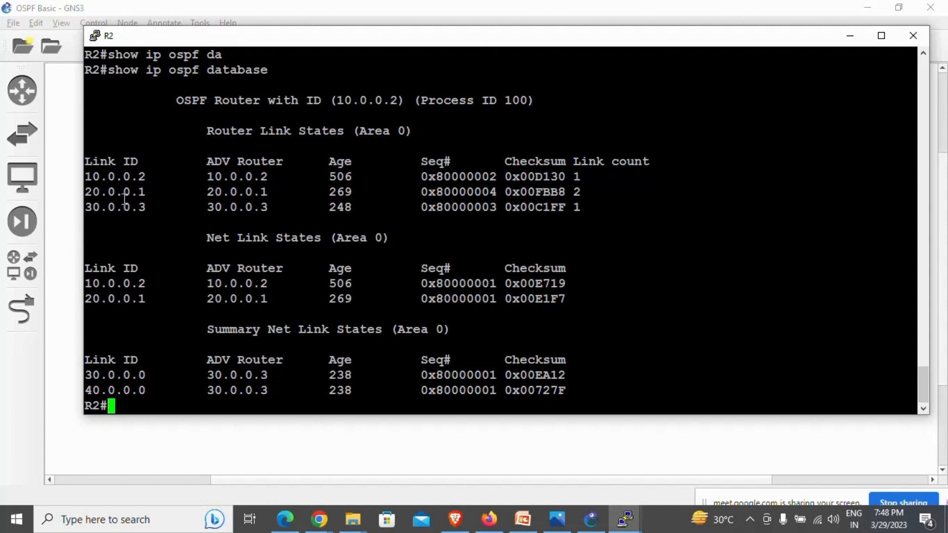
drag(92, 168, 133, 168)
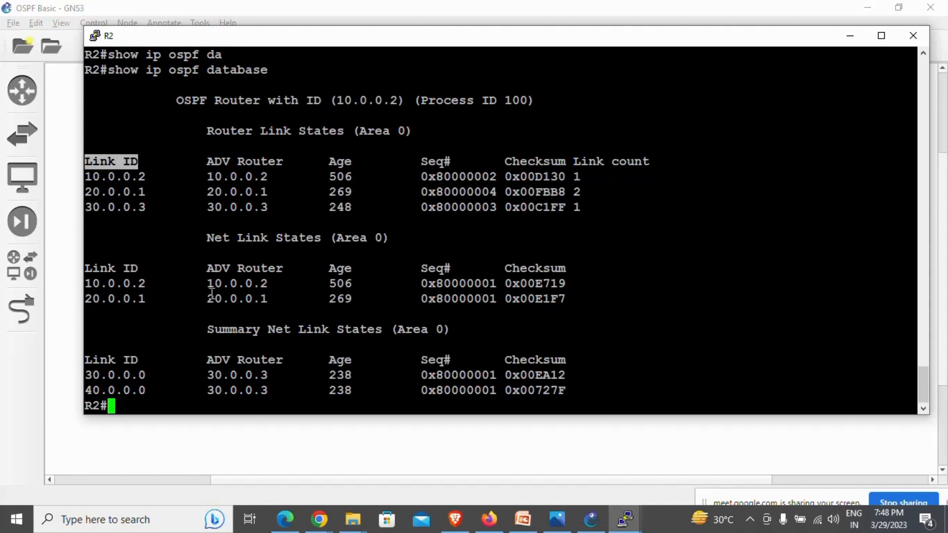
drag(215, 329, 282, 319)
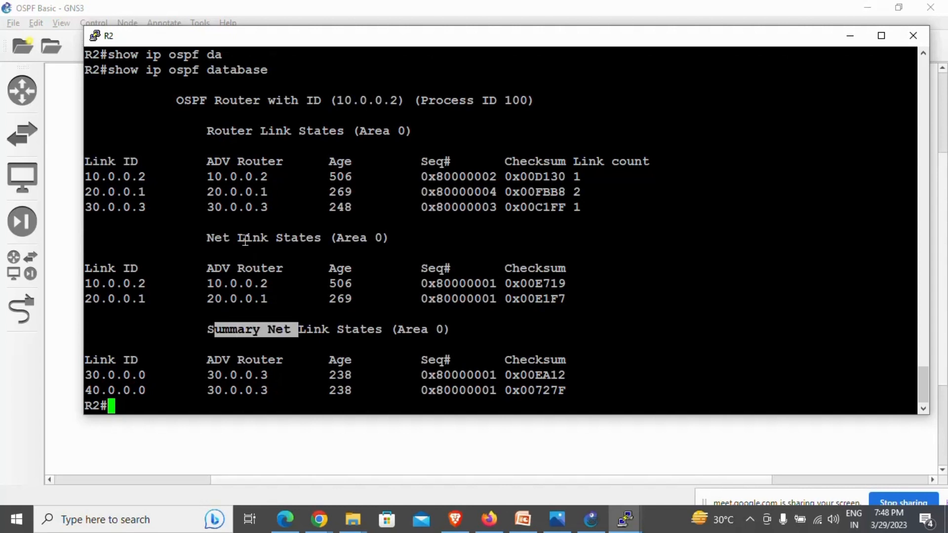
drag(241, 238, 327, 250)
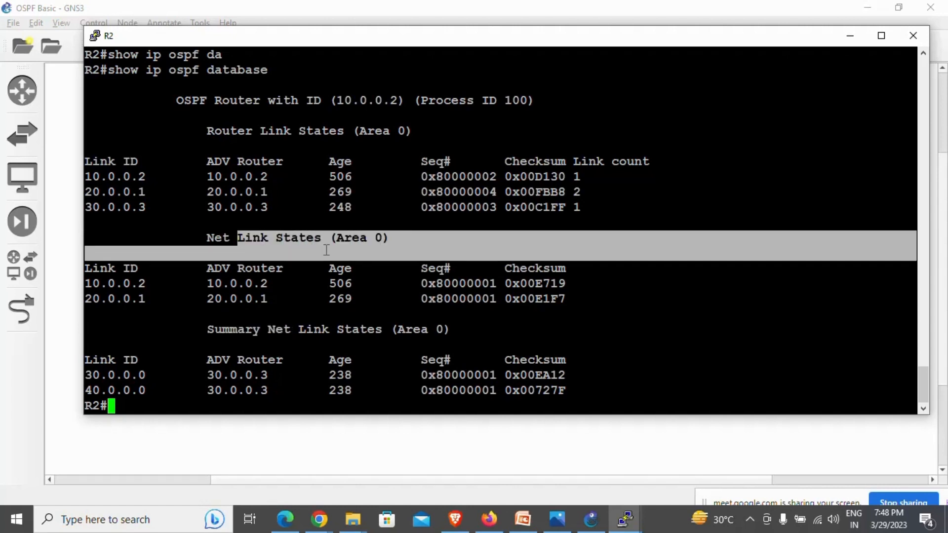
click(364, 338)
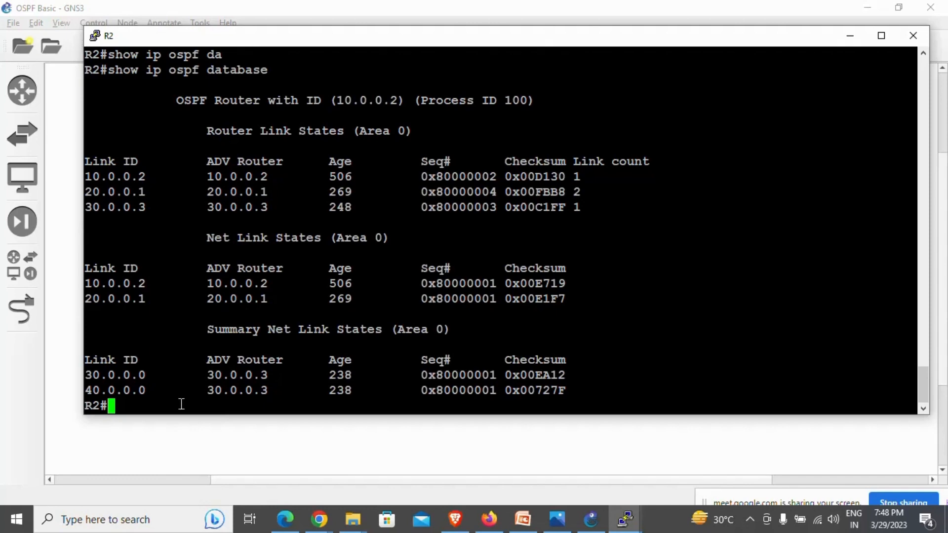
Minimize R2's console, open R3's console from the topology and exit its OSPF router configuration mode
click(849, 35)
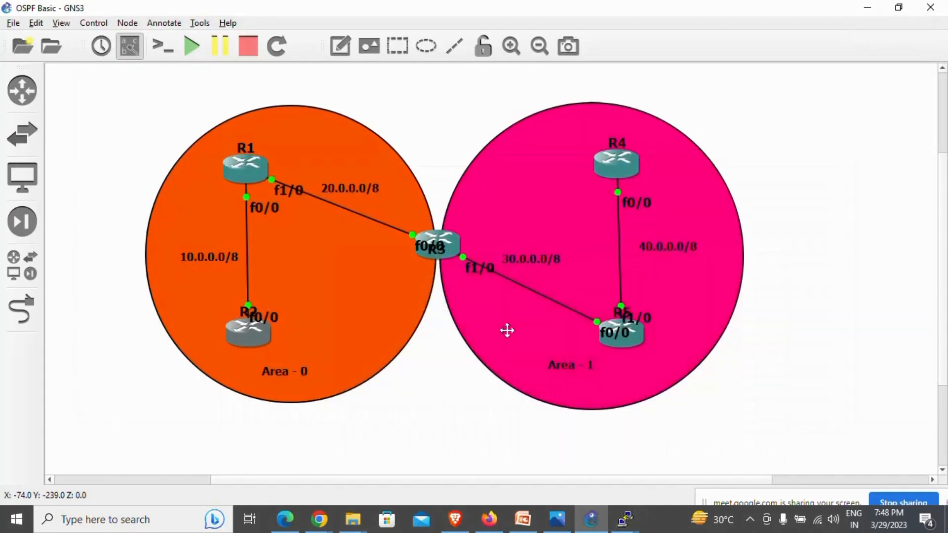
double_click(450, 239)
click(798, 227)
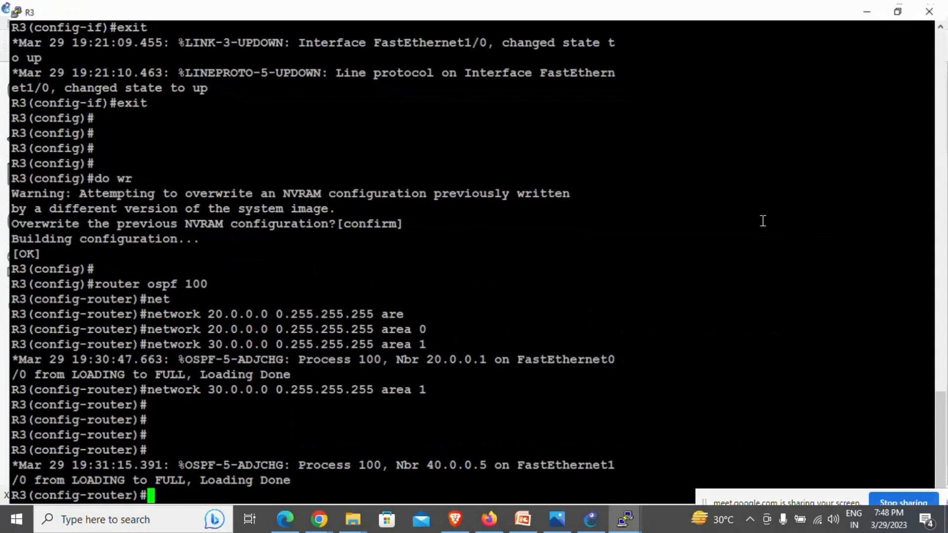
key(Return)
key(Return)
key(Return)
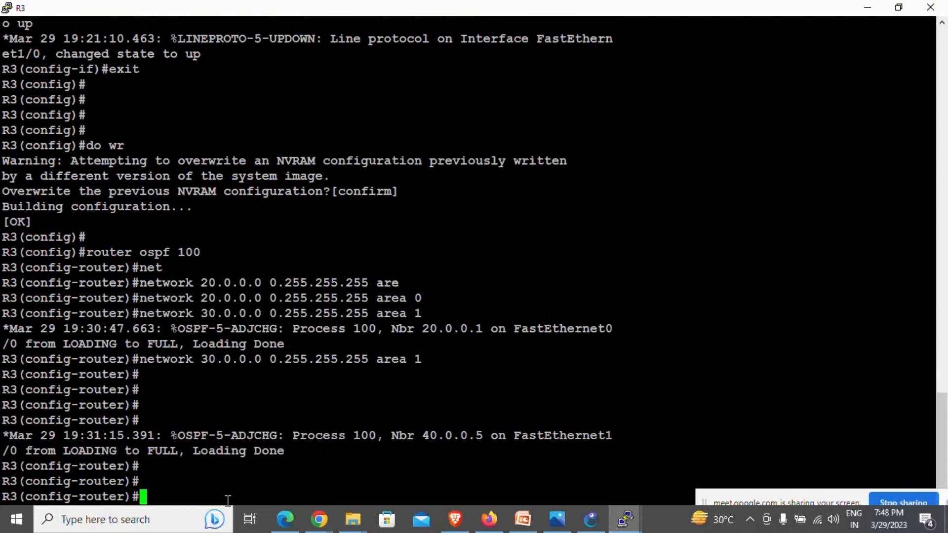
text(exit)
key(Return)
key(Return)
key(Return)
key(Return)
key(Return)
Try to run show ip ospf from R3's global configuration mode
text(show ip ospf)
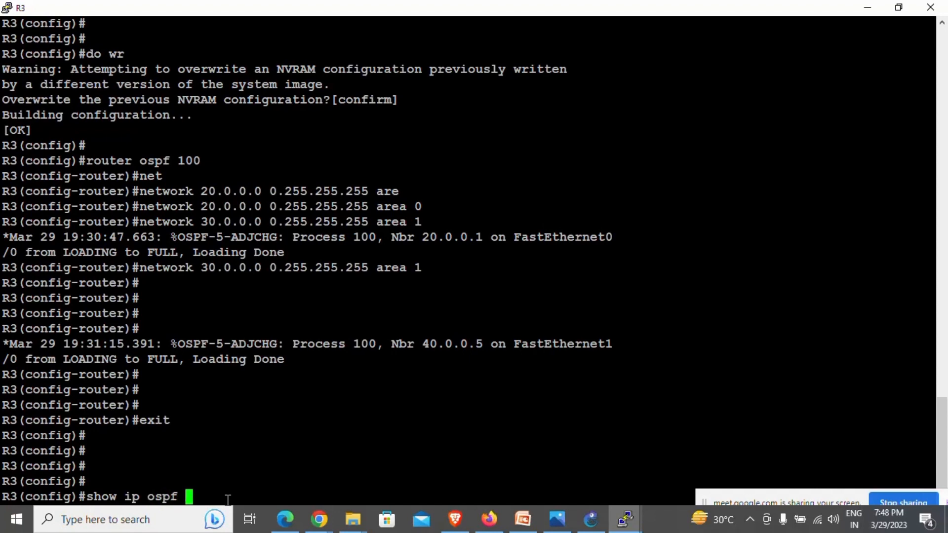
key(Return)
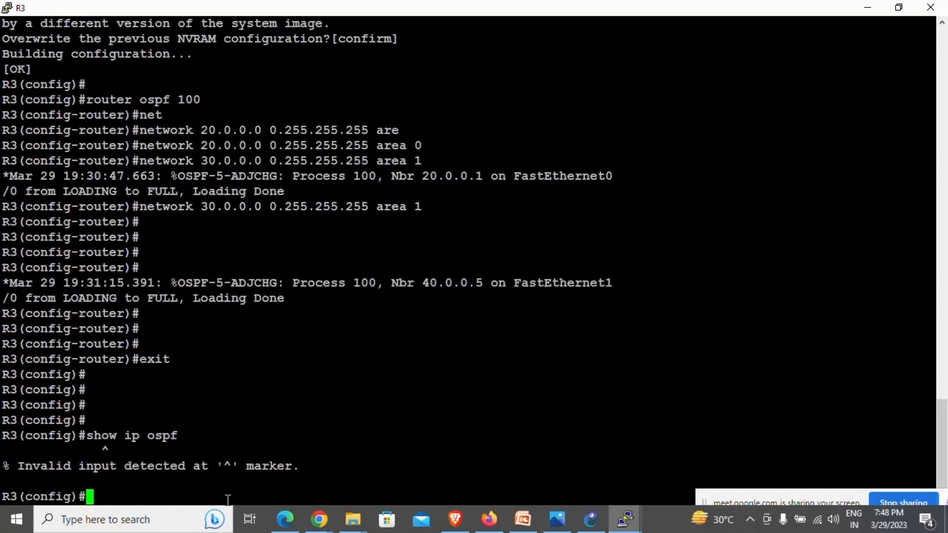
key(Up)
key(BackSpace)
key(BackSpace)
key(BackSpace)
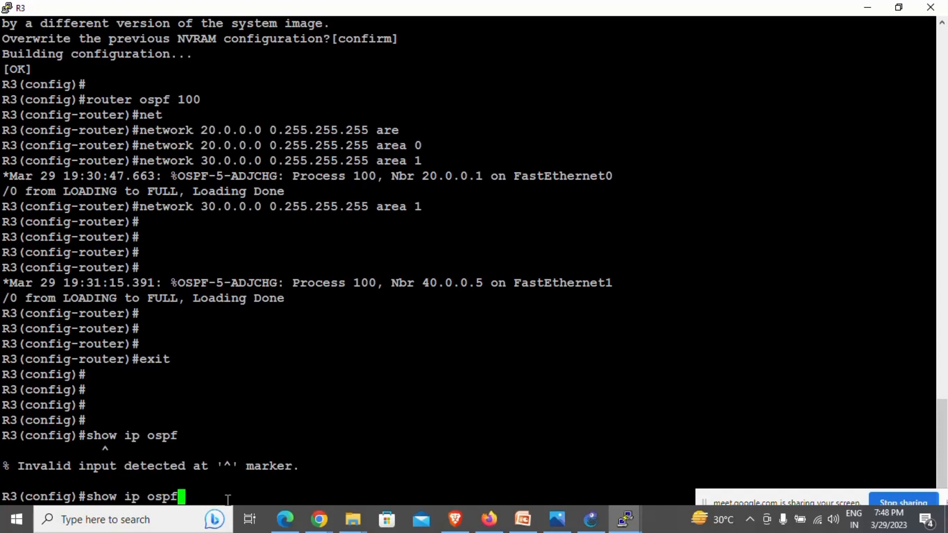
Return R3 to privileged EXEC mode and display its OSPF process details with show ip ospf
key(ctrl+z)
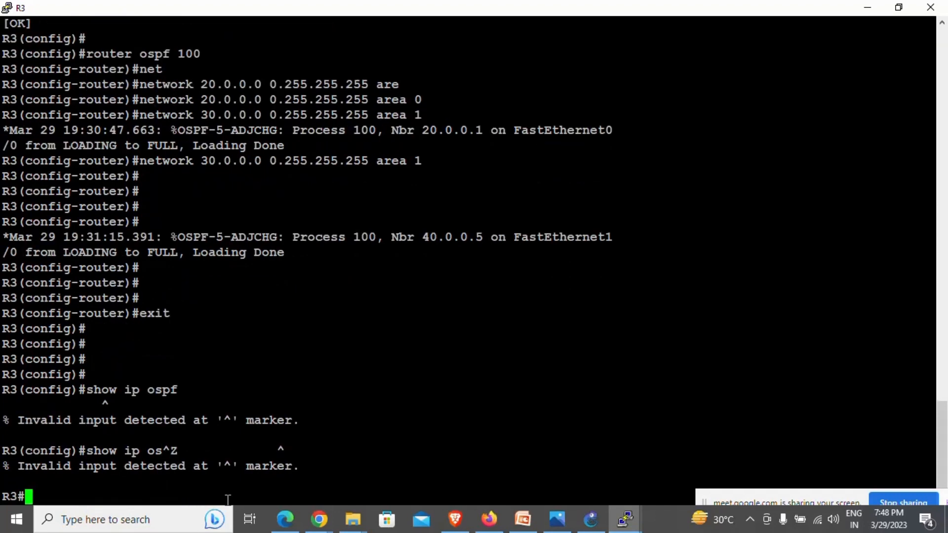
text(show ip )
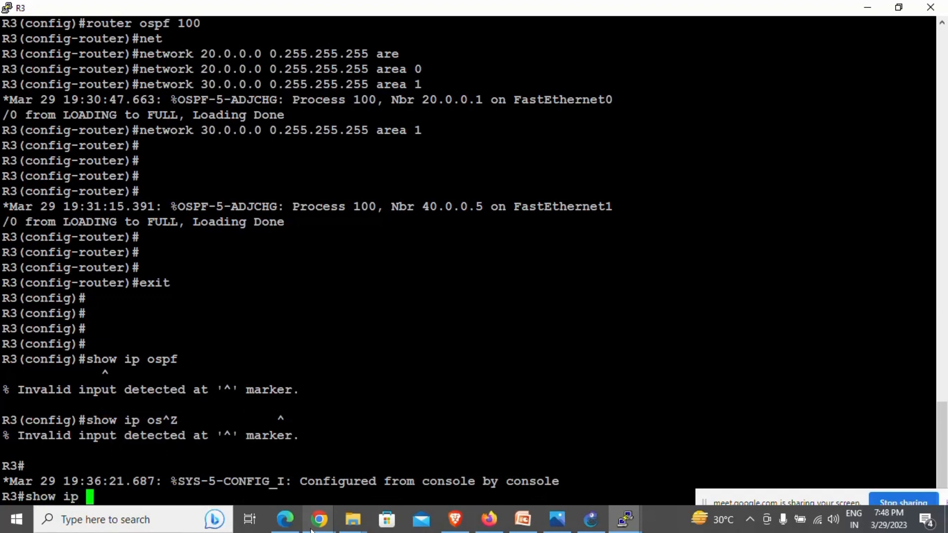
text(ospf)
key(Return)
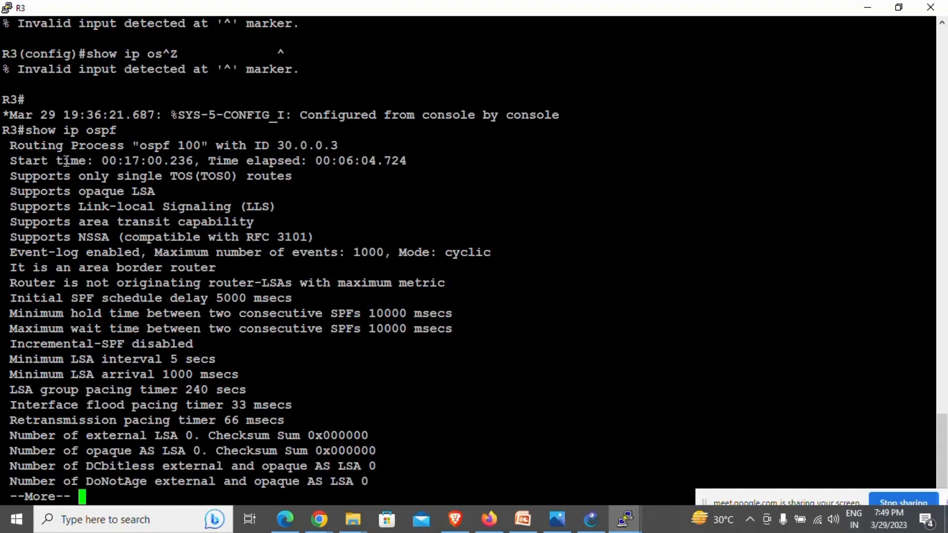
Highlight the router ID, elapsed time, supported features, minimum LSA timers and external LSA line in R3's OSPF output
drag(65, 144, 344, 142)
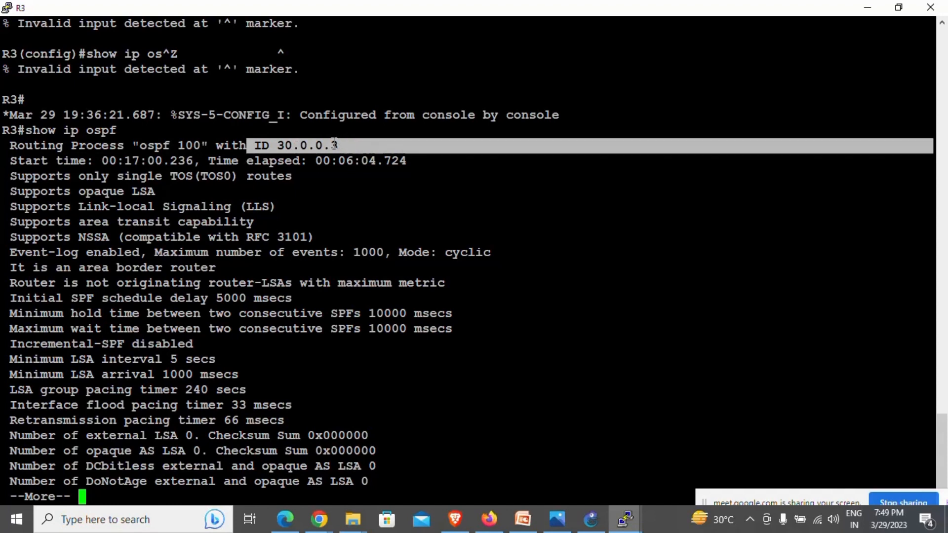
drag(210, 170, 343, 160)
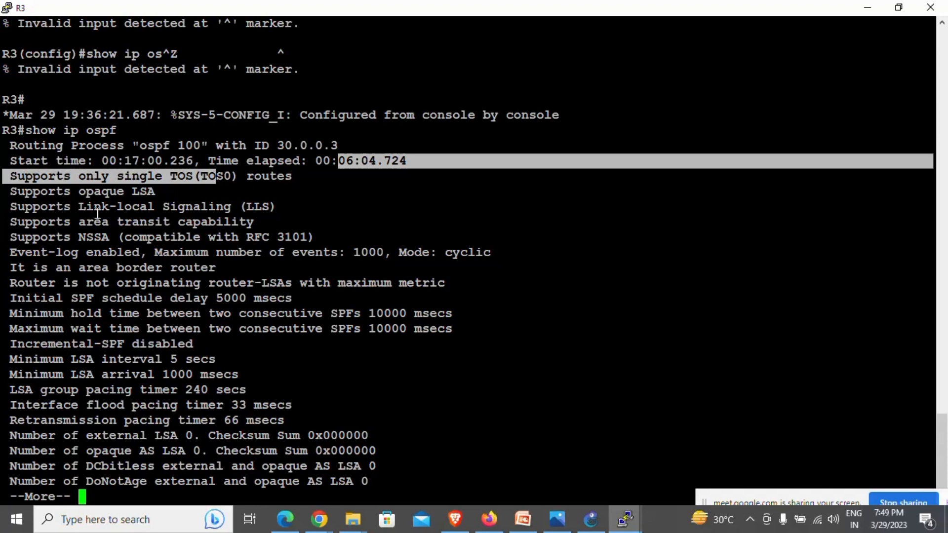
drag(73, 210, 328, 239)
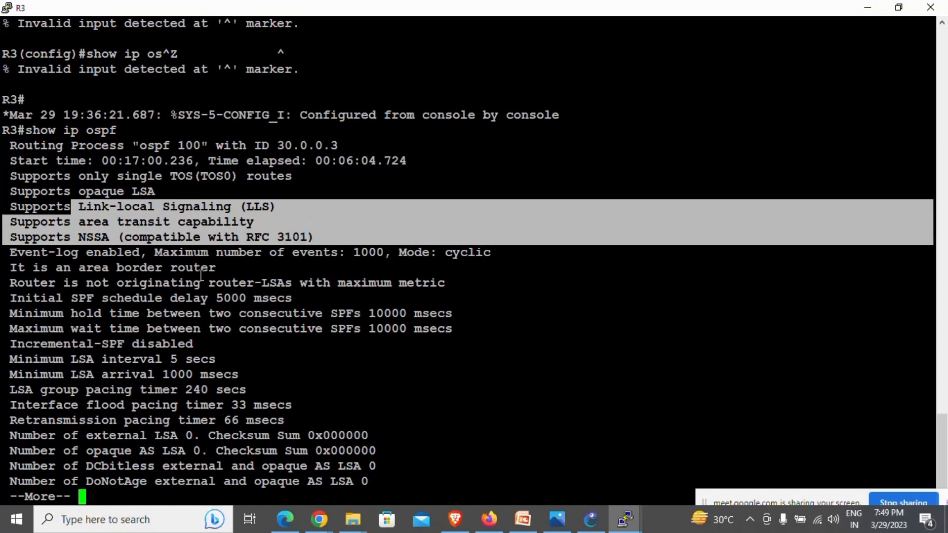
drag(10, 360, 197, 360)
drag(38, 375, 316, 375)
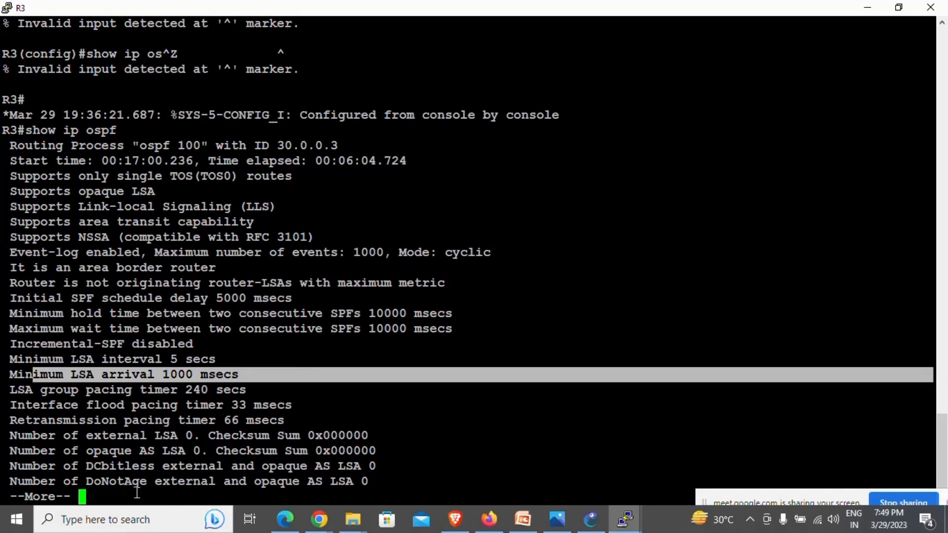
drag(37, 438, 405, 439)
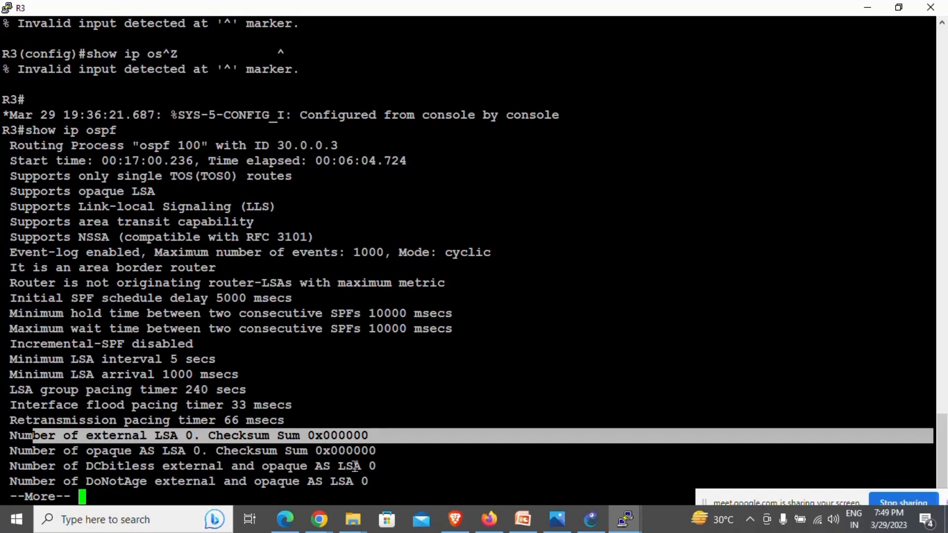
Page R3's OSPF output down to the backbone area details and highlight the number and types of areas
key(Return)
key(Return)
key(Return)
key(Return)
key(Return)
key(Return)
key(Return)
key(Return)
key(Return)
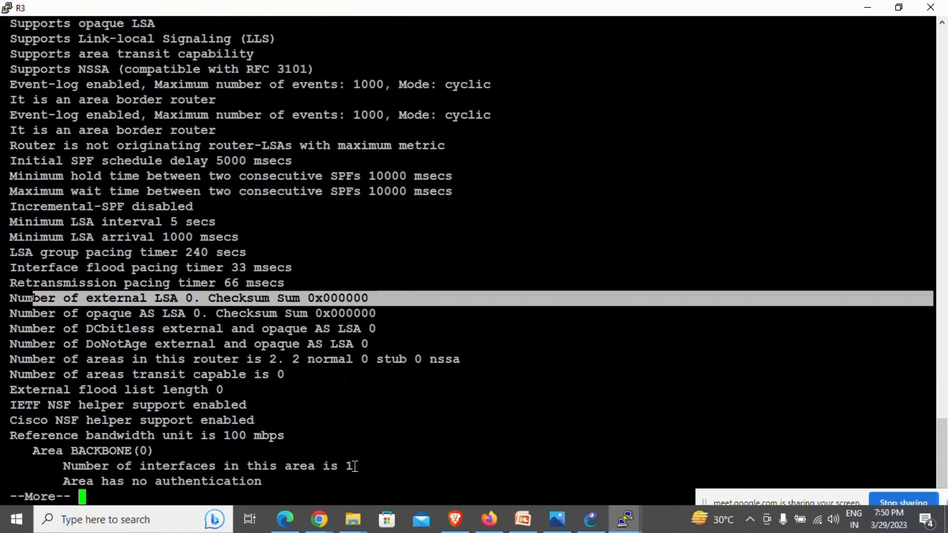
key(Return)
key(Return)
key(Return)
key(Return)
key(Return)
key(Return)
key(Return)
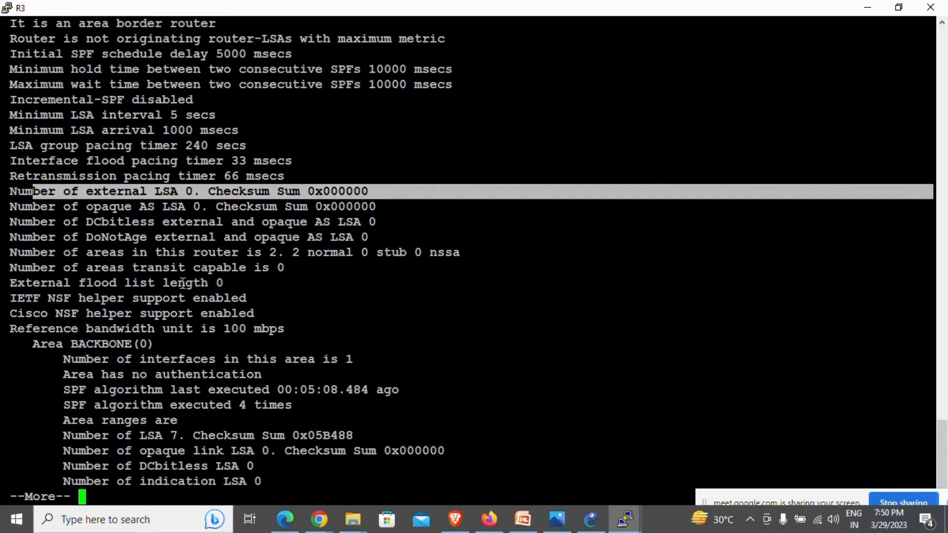
drag(93, 253, 279, 254)
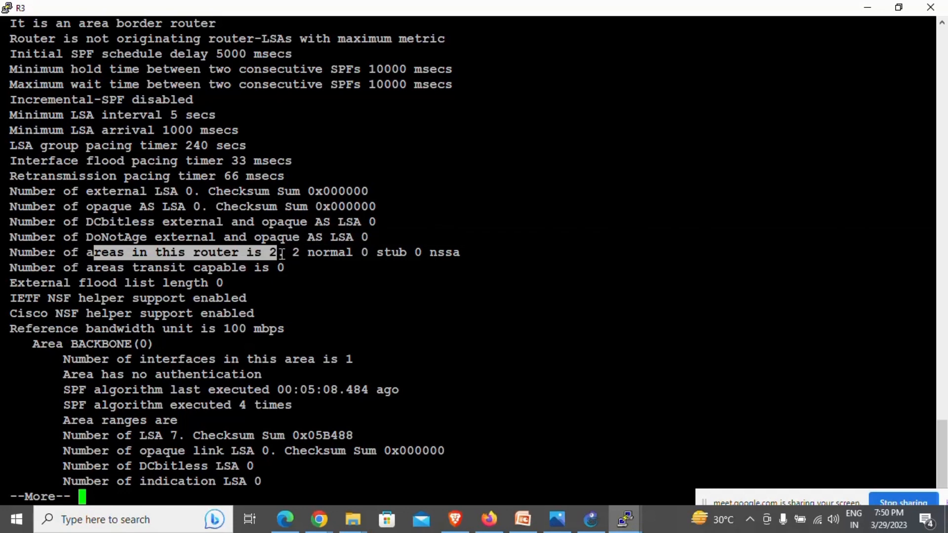
drag(288, 253, 405, 256)
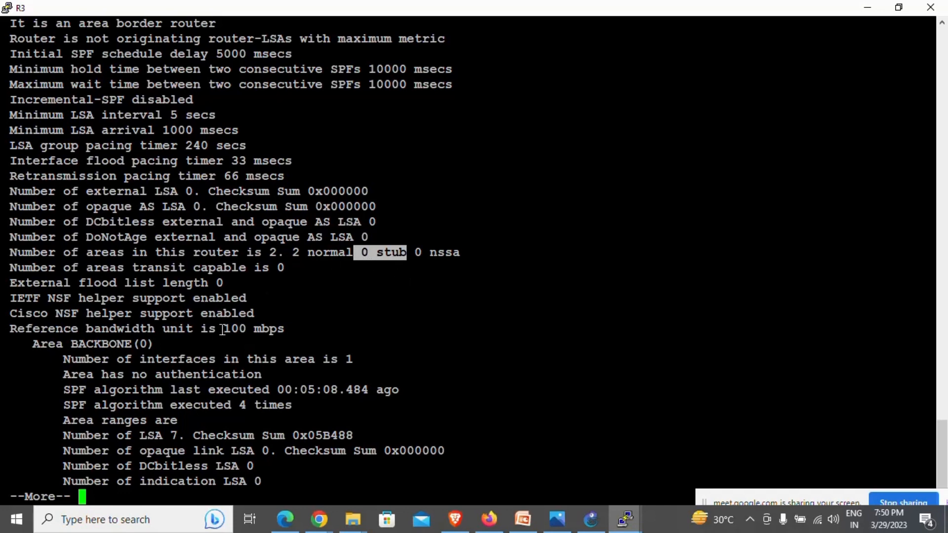
Highlight the backbone area heading, reference bandwidth unit and number of interfaces in R3's OSPF output
drag(32, 345, 154, 345)
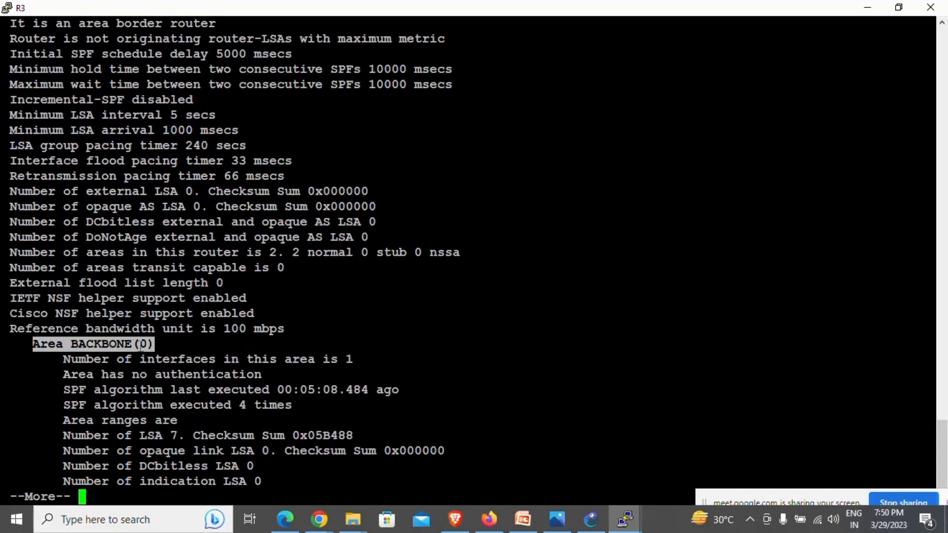
drag(7, 330, 279, 330)
click(280, 329)
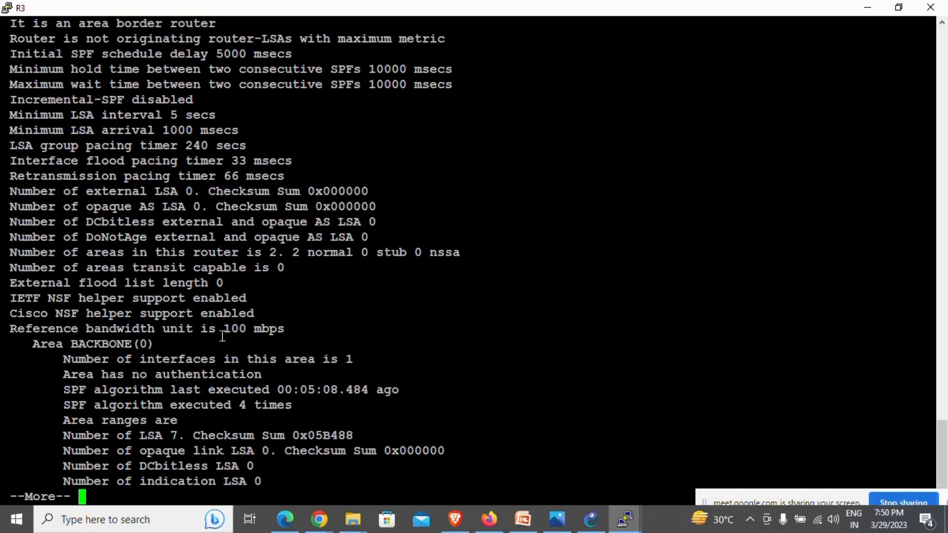
drag(146, 322, 285, 329)
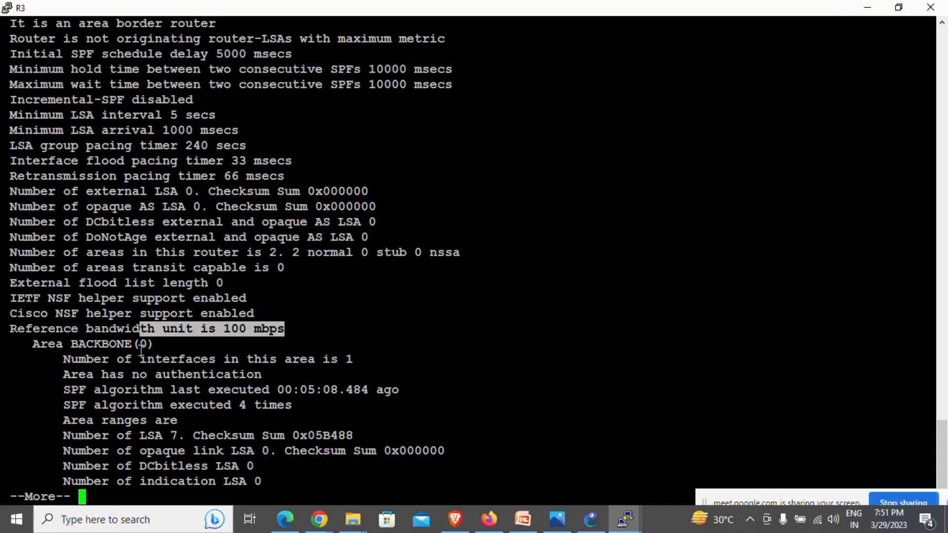
drag(362, 361, 309, 361)
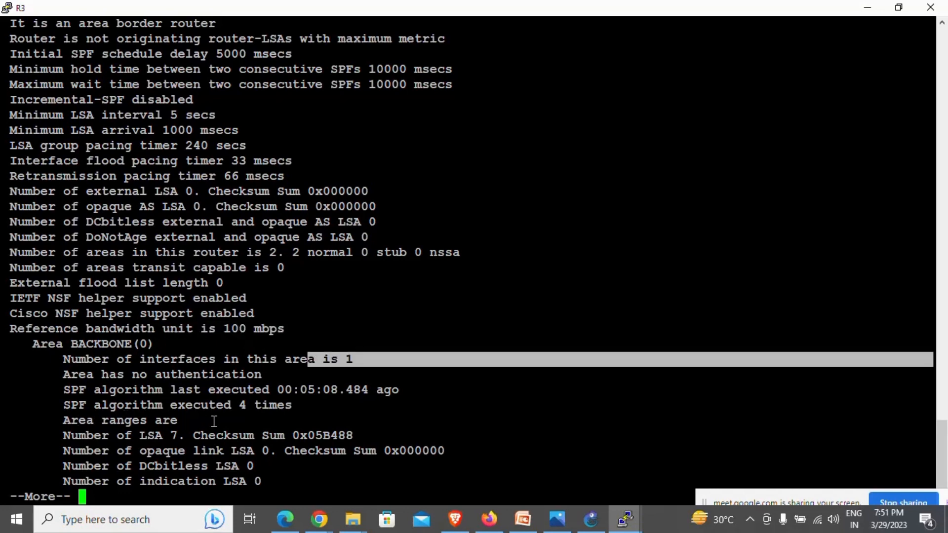
Page to the end of R3's OSPF output and highlight the Area 1 section
key(Return)
key(Return)
key(Return)
key(Return)
key(Return)
key(Return)
key(Return)
key(Return)
key(Return)
key(Return)
key(Return)
key(Return)
key(Return)
key(Return)
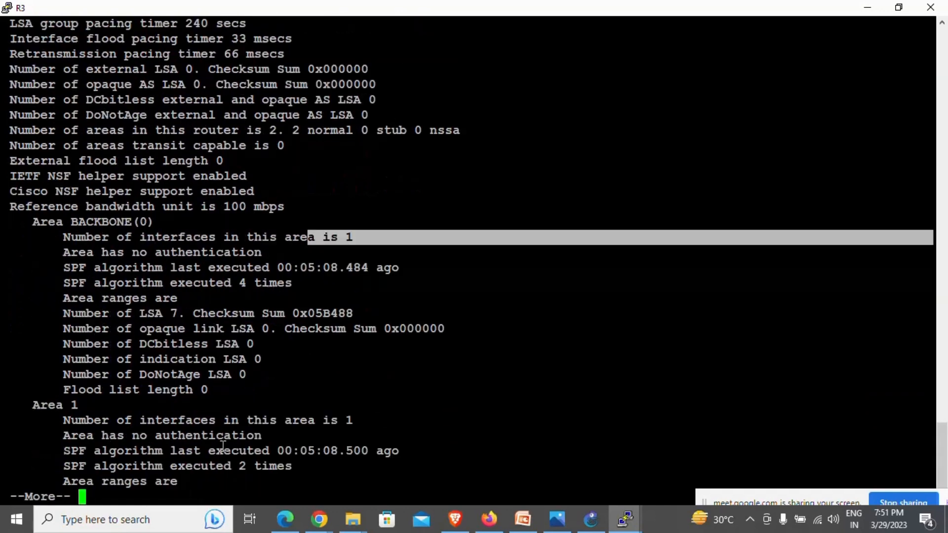
key(Return)
key(Return)
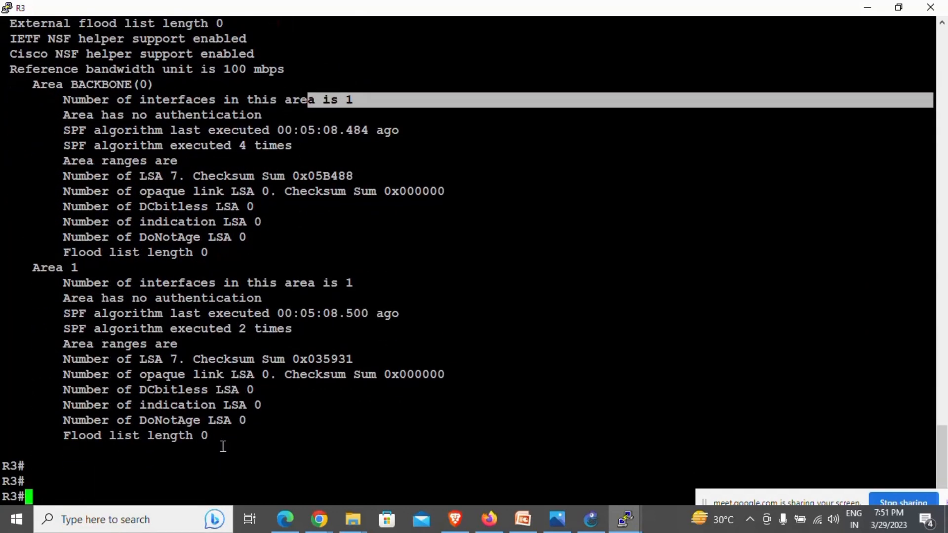
drag(32, 267, 234, 434)
click(233, 434)
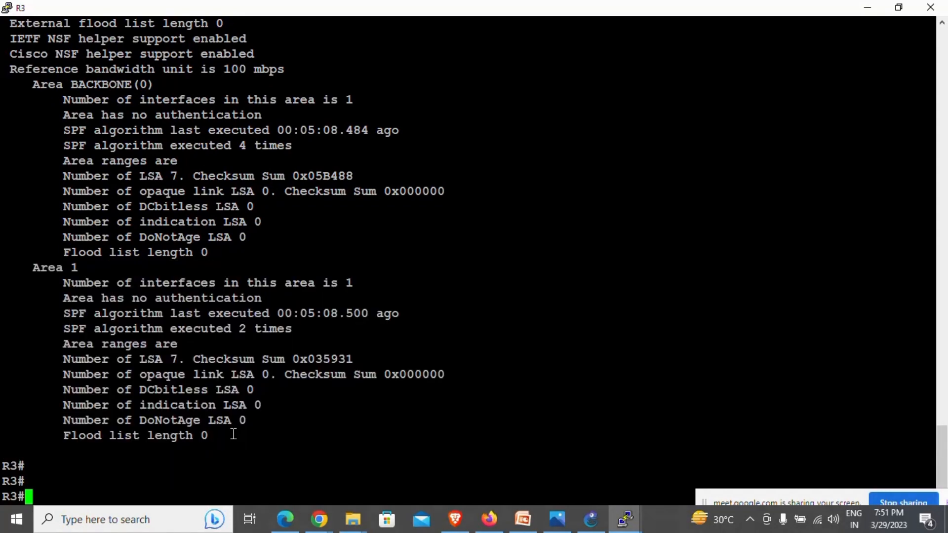
Display R3's routing protocol information with show ip protocols
key(Return)
key(Return)
key(Return)
key(Return)
key(Return)
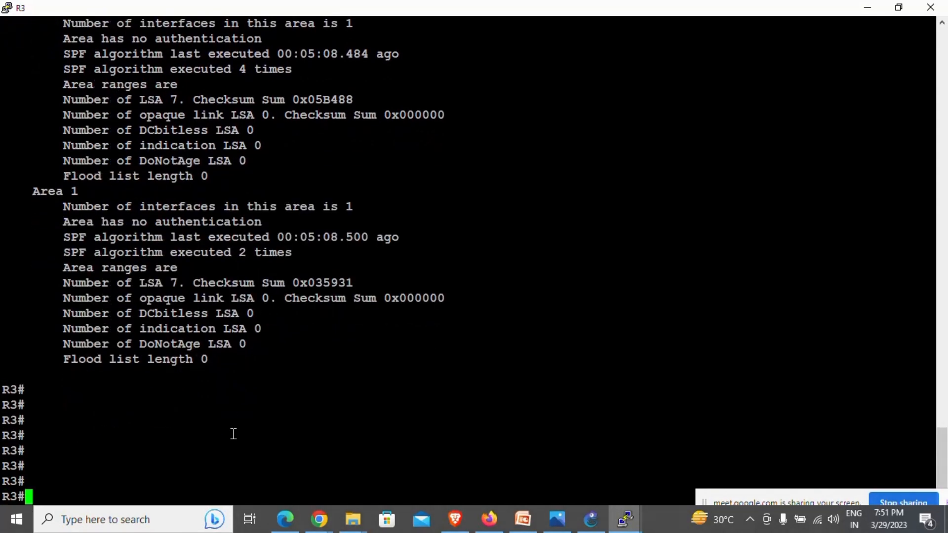
text(show ip pro)
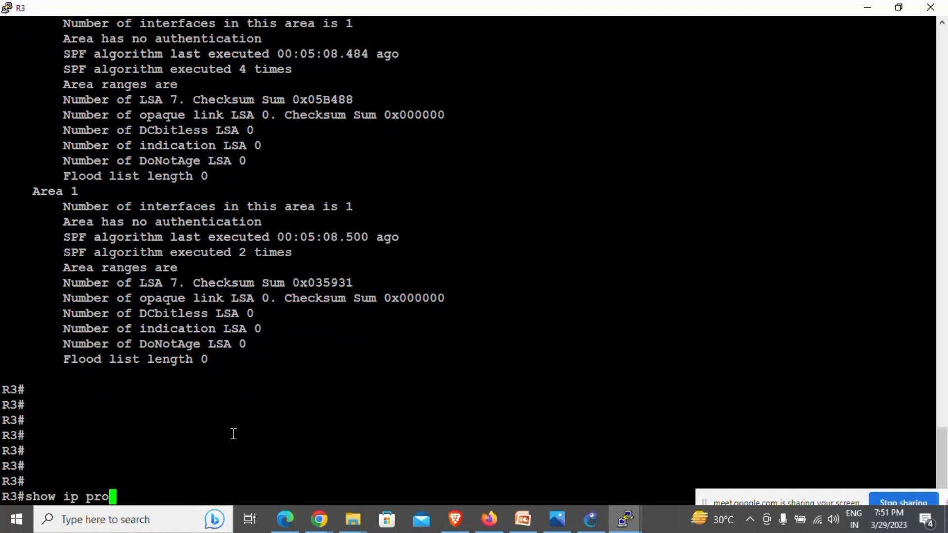
key(Tab)
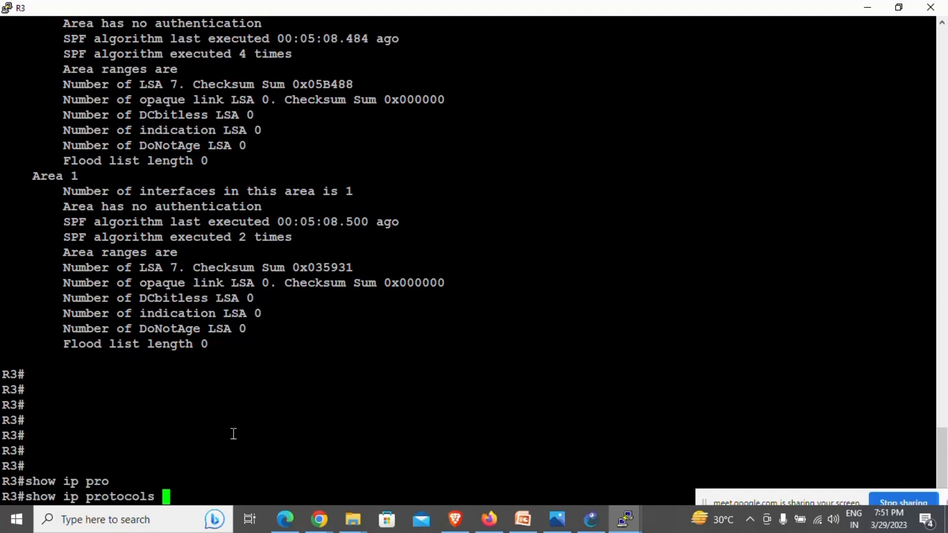
key(Return)
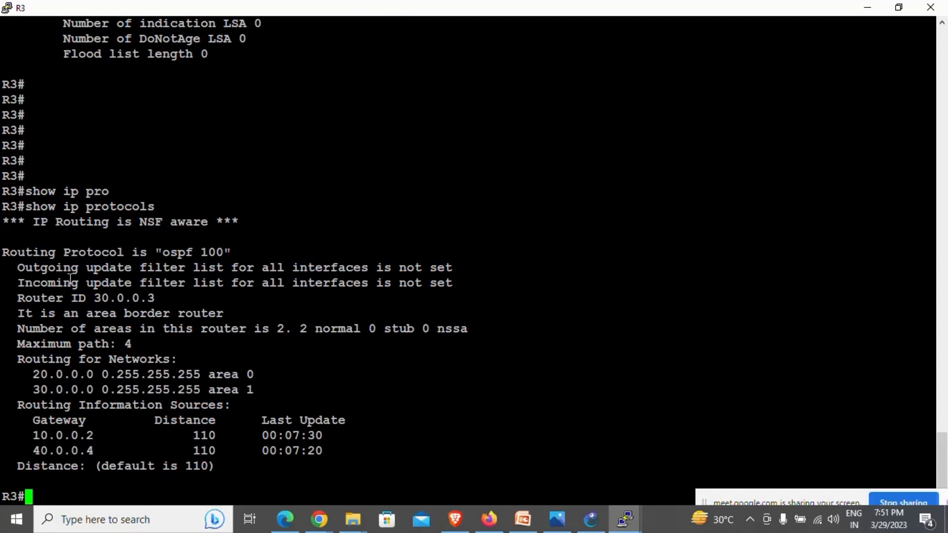
Highlight the router ID, number of areas, maximum path and routed networks in R3's routing protocol output
drag(42, 296, 169, 297)
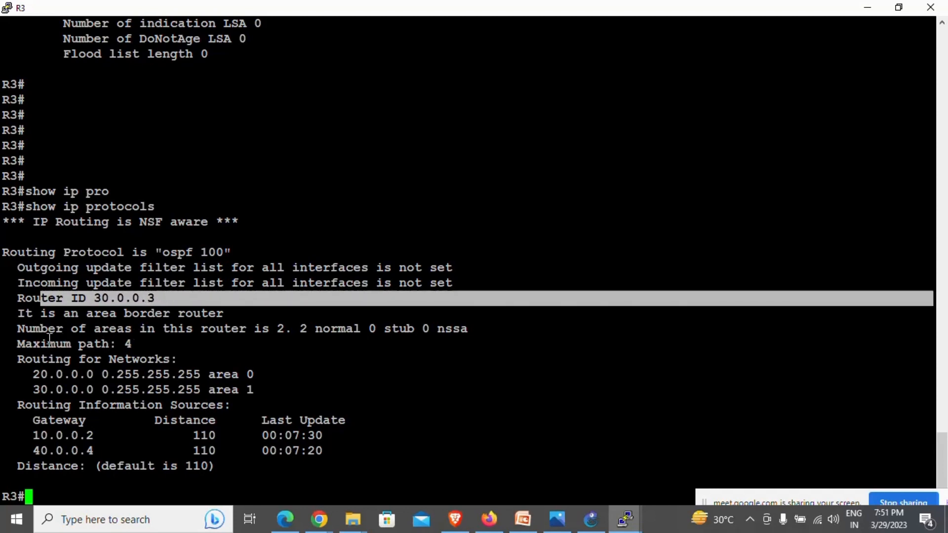
drag(26, 328, 285, 326)
drag(78, 345, 141, 348)
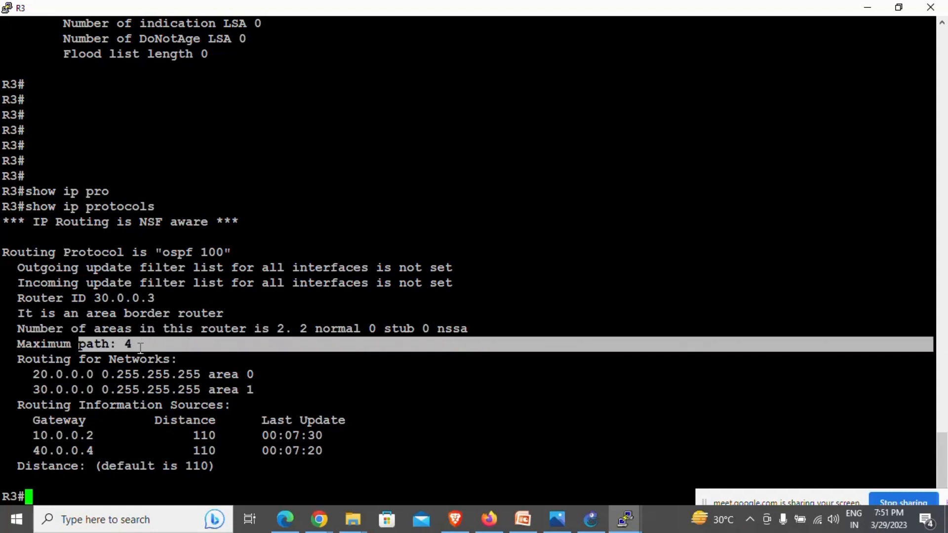
drag(57, 360, 223, 390)
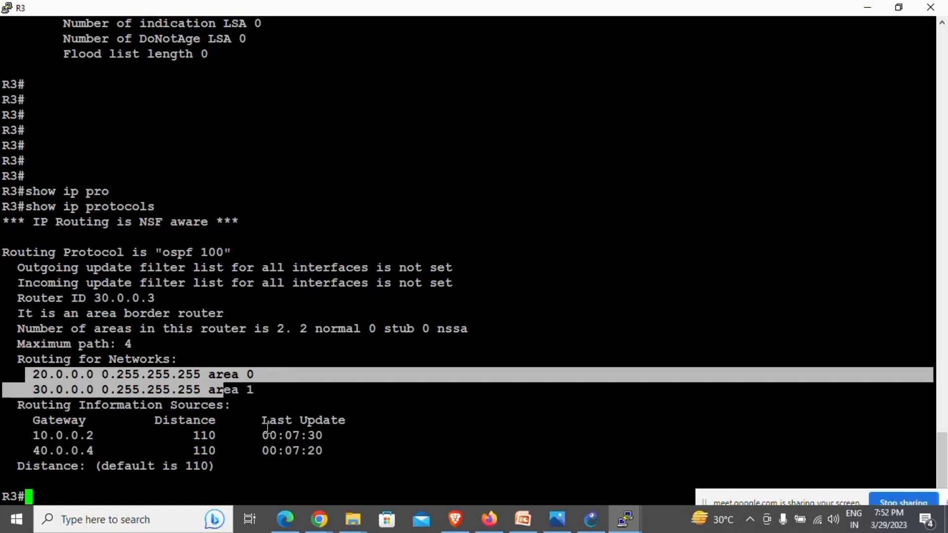
Close the cable colour code image open in the browser and clear the text selection in R3's console
click(282, 516)
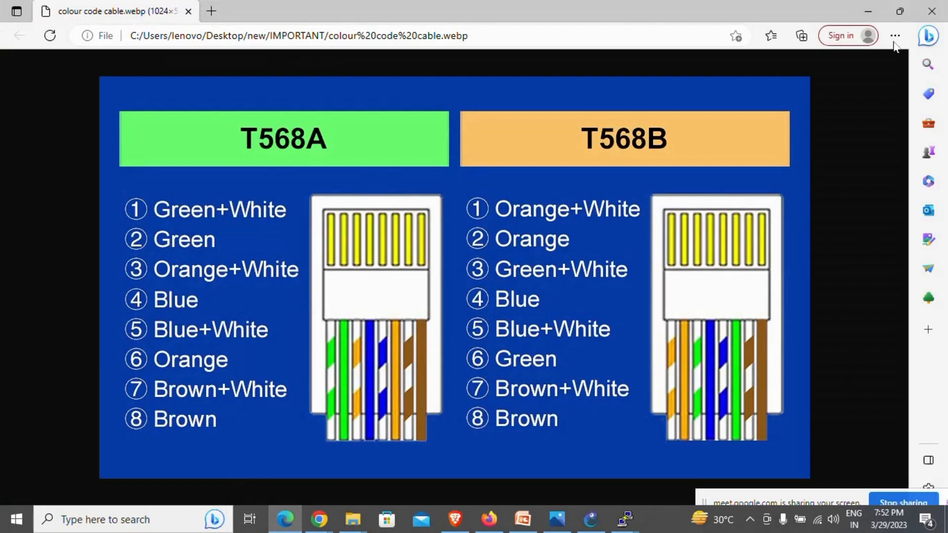
click(938, 9)
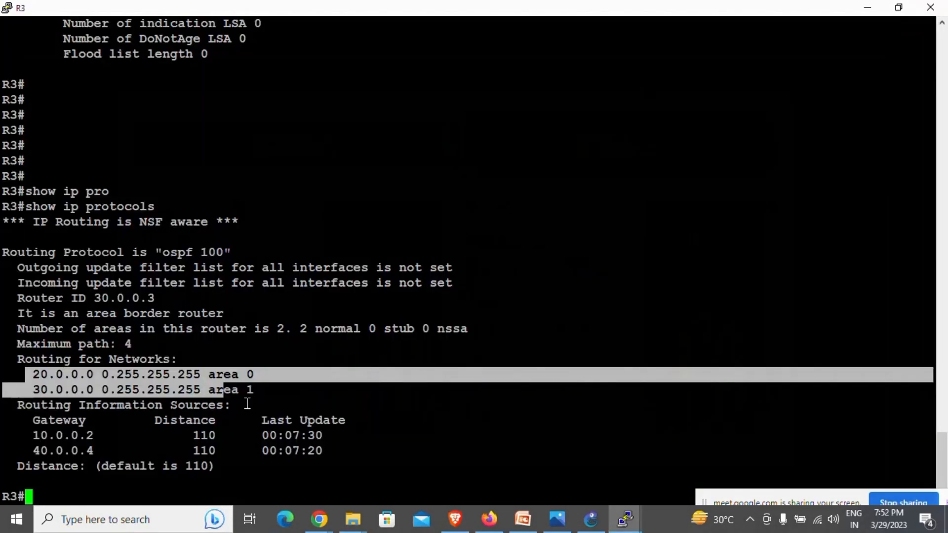
click(51, 500)
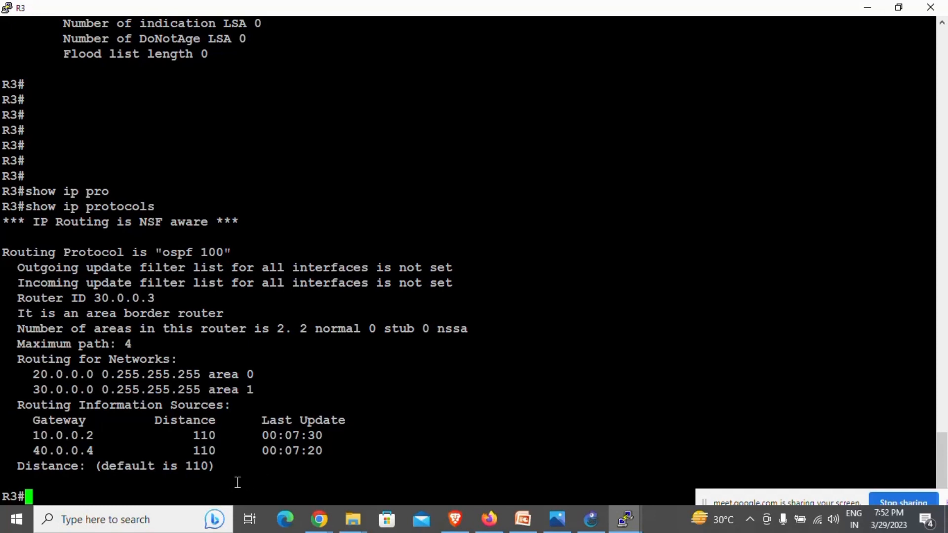
Add four blank prompt lines in R3's console and minimize it to return to the OSPF topology
key(Return)
key(Return)
key(Return)
key(Return)
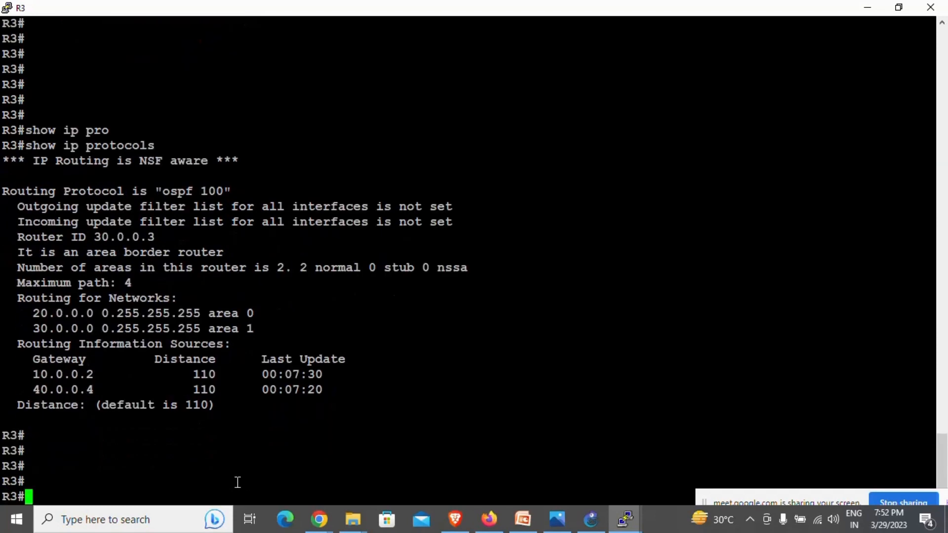
click(867, 8)
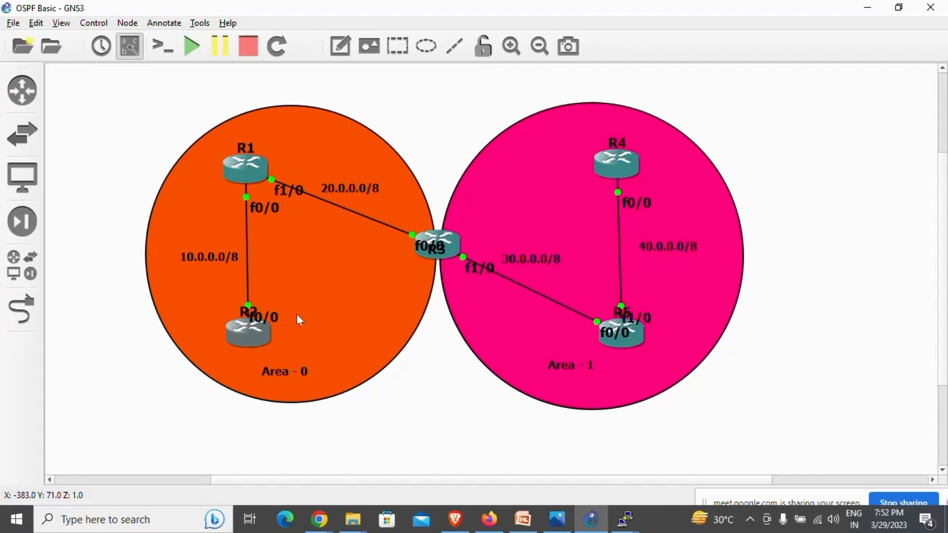
Switch to R2's console, move it over the topology and ping R4 at 40.0.0.4
key(alt+Tab)
drag(521, 31, 472, 79)
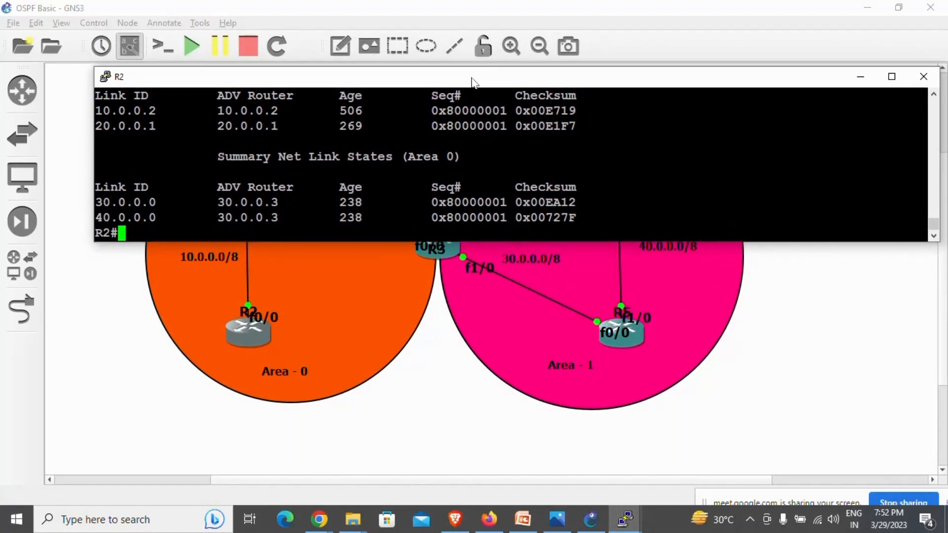
text(ping 40)
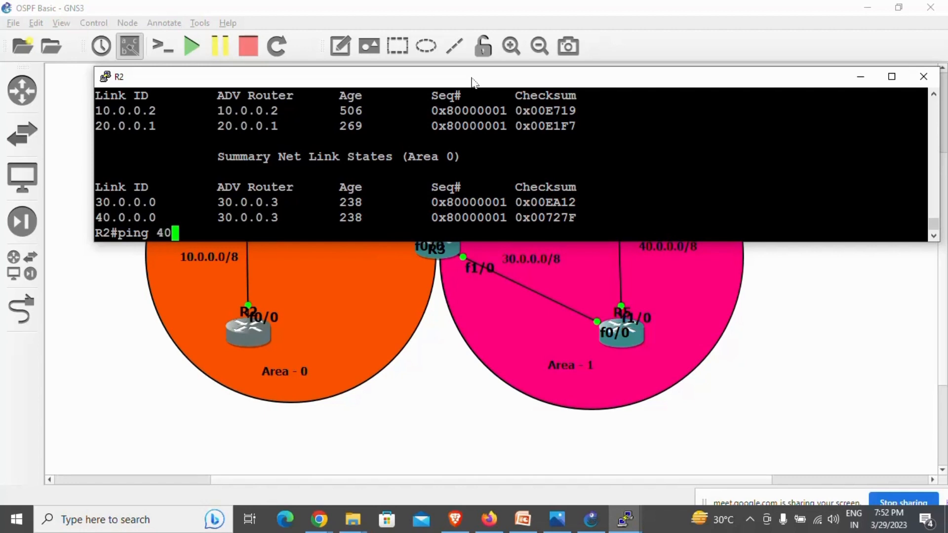
text(.0.0.4)
key(Return)
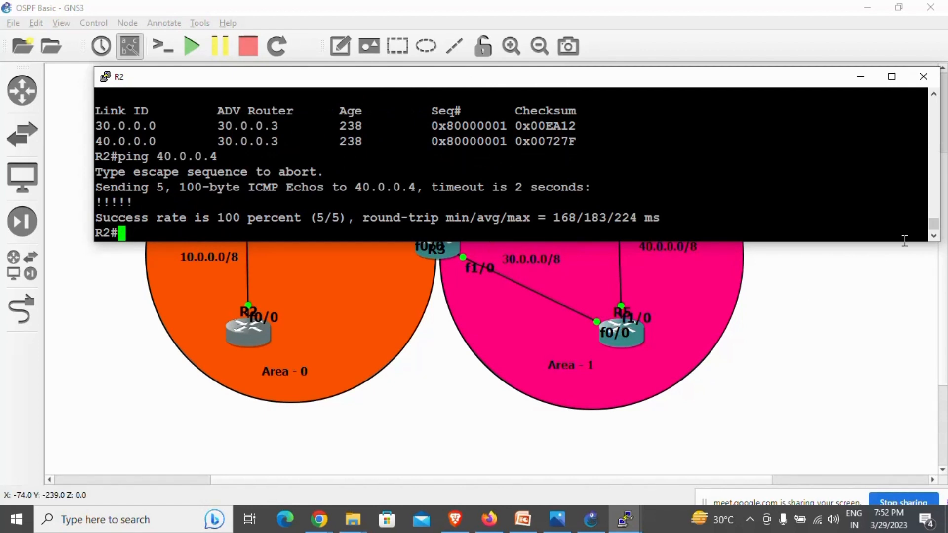
Enlarge R2's console, highlight the ping replies and success rate, and minimize the console
drag(907, 245, 900, 365)
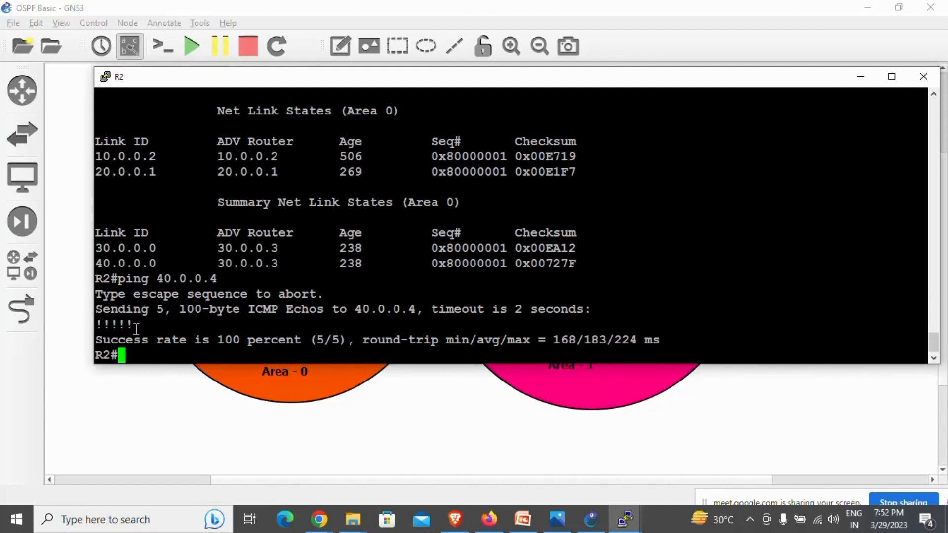
triple_click(105, 324)
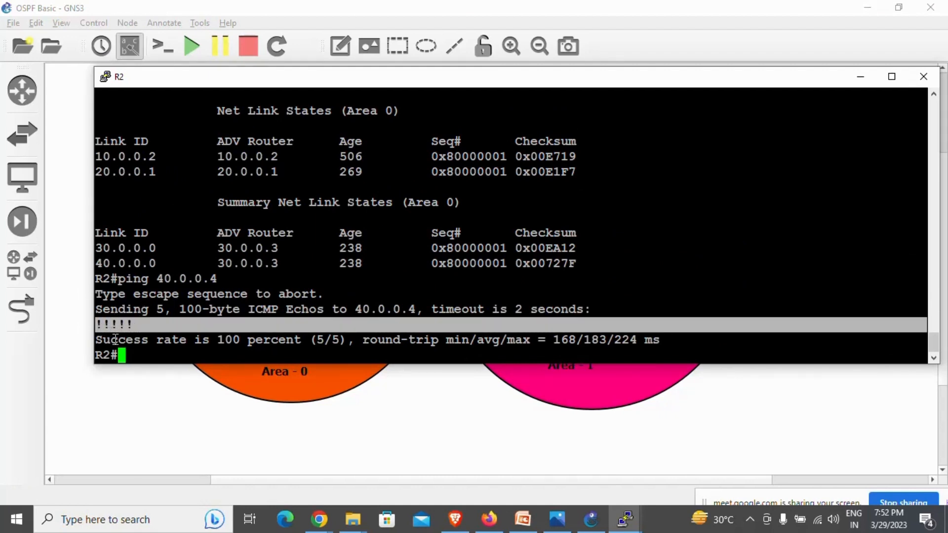
drag(104, 340, 532, 336)
click(699, 349)
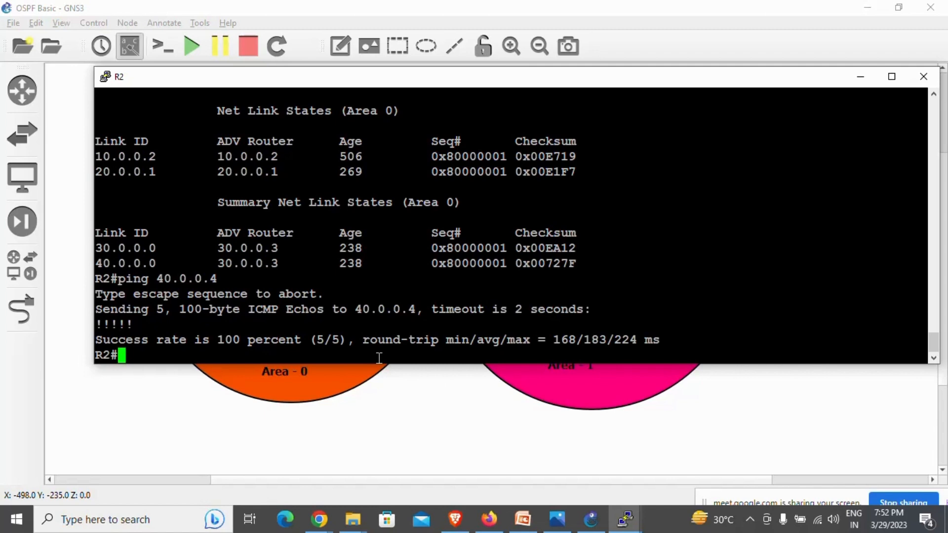
key(Return)
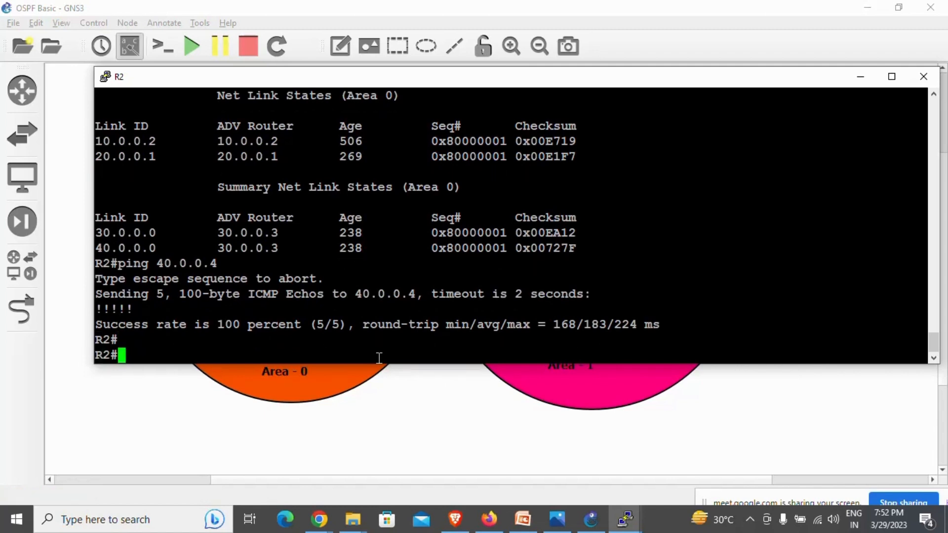
click(859, 79)
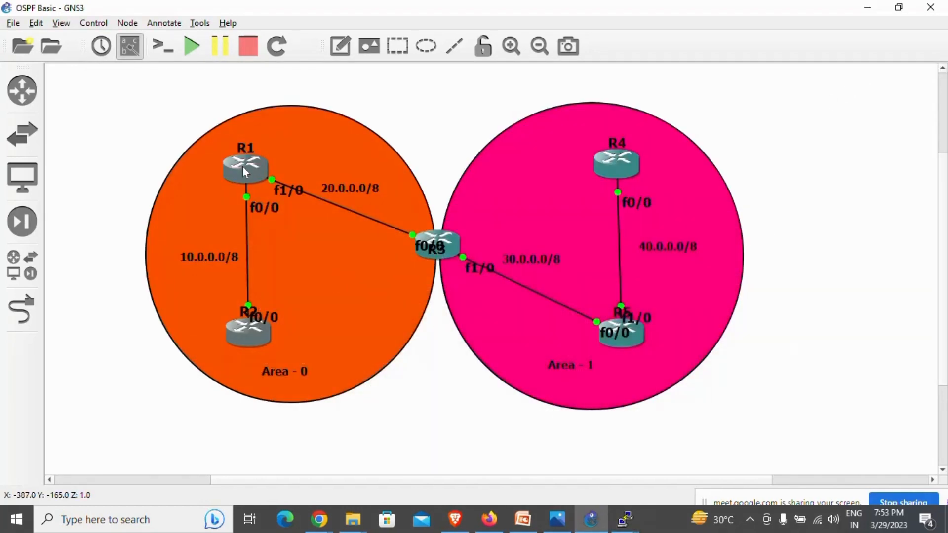